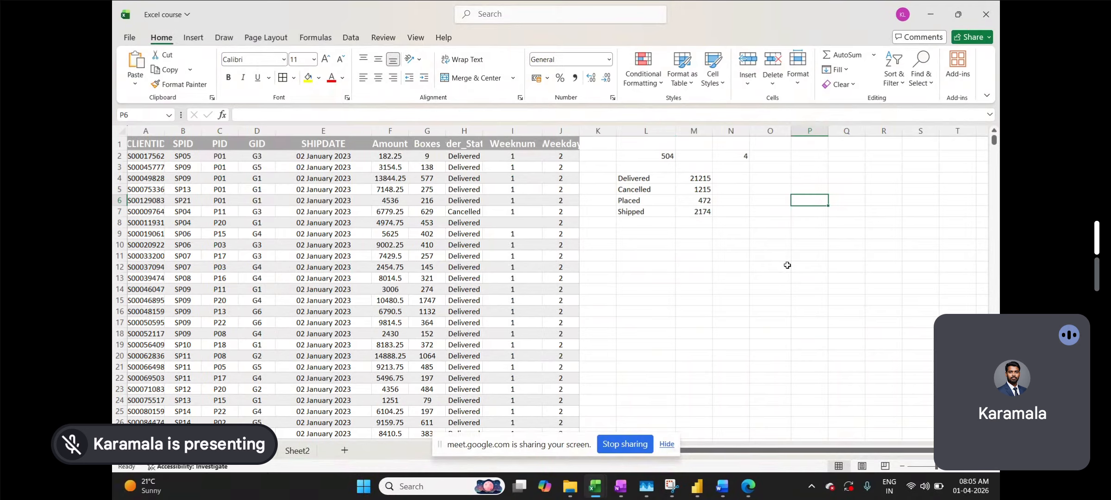
- Enter 'countunique' in P9 and 'countuniques' in P10, widening column P to fit them
{"action": "left_click", "coordinate": [787, 265]}
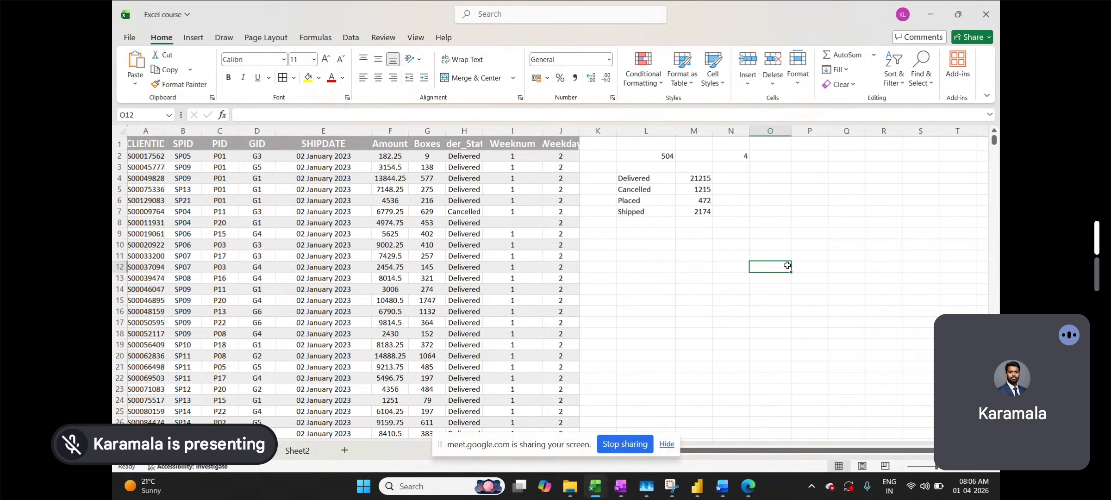
{"action": "left_click", "coordinate": [804, 231]}
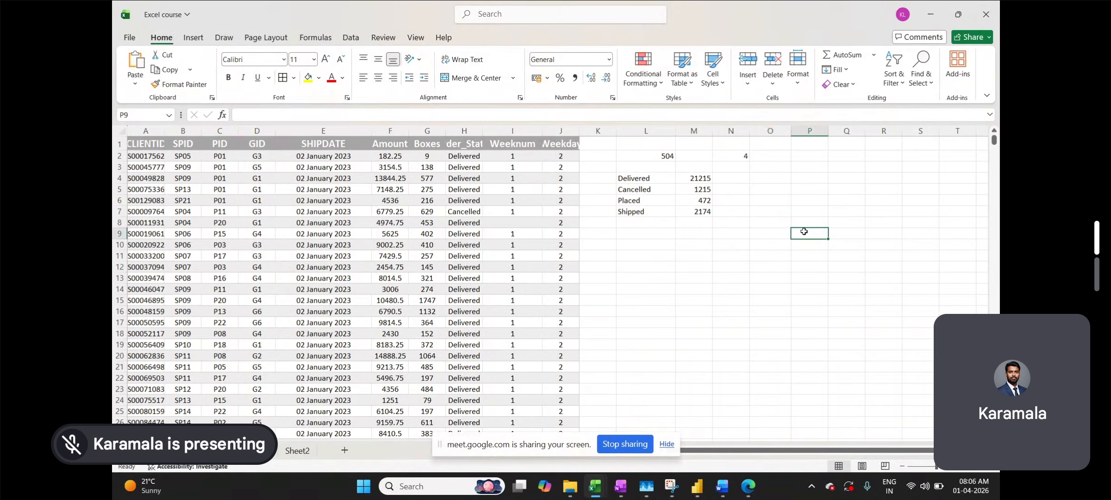
{"action": "type", "text": "coun"}
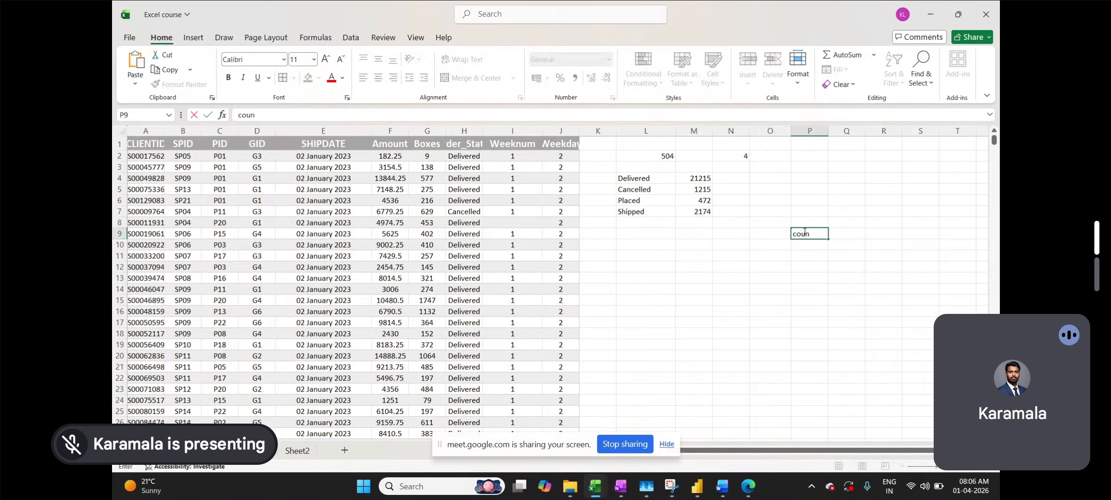
{"action": "type", "text": "tuni"}
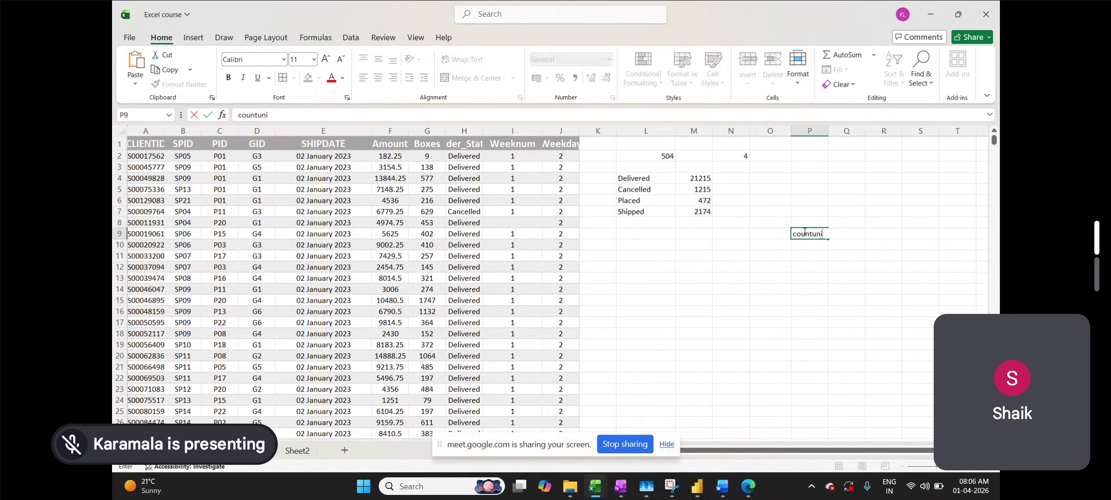
{"action": "type", "text": "que"}
{"action": "key", "text": "Return"}
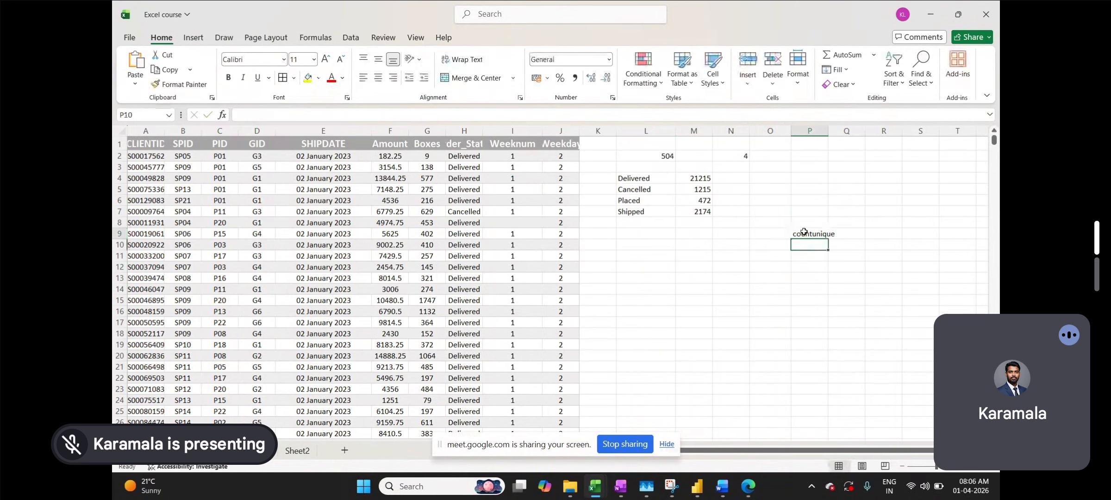
{"action": "type", "text": "coun"}
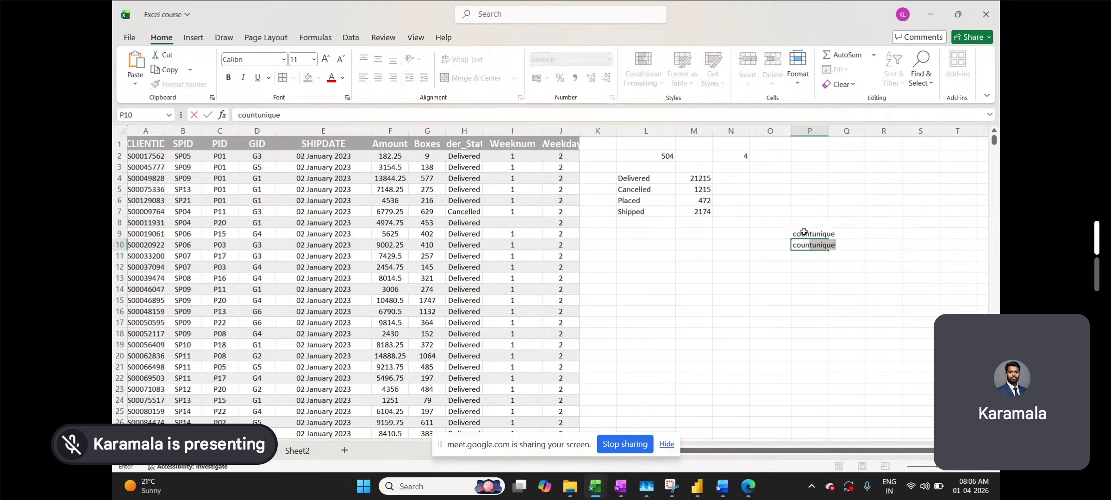
{"action": "type", "text": "tuniques"}
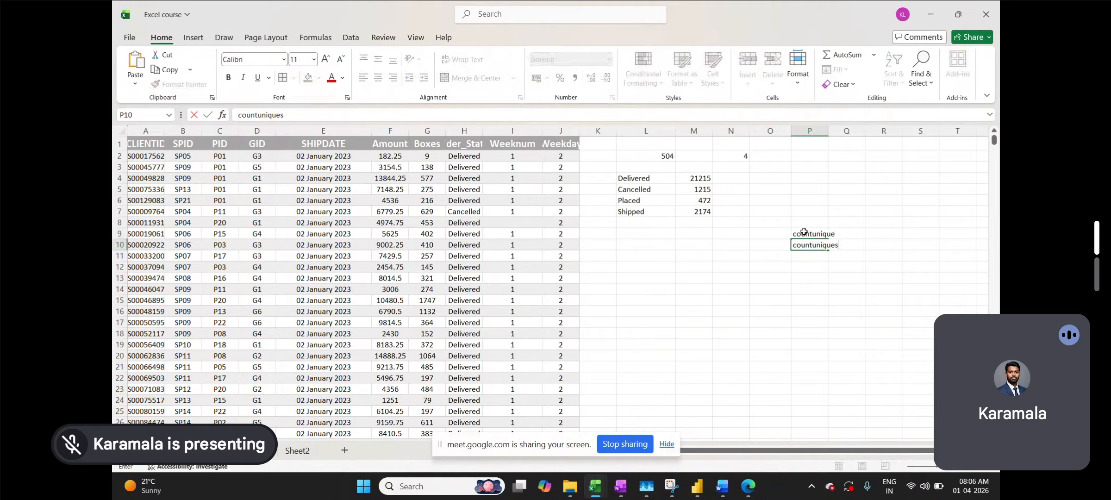
{"action": "left_click", "coordinate": [824, 268]}
{"action": "left_click_drag", "start_coordinate": [828, 132], "coordinate": [863, 141]}
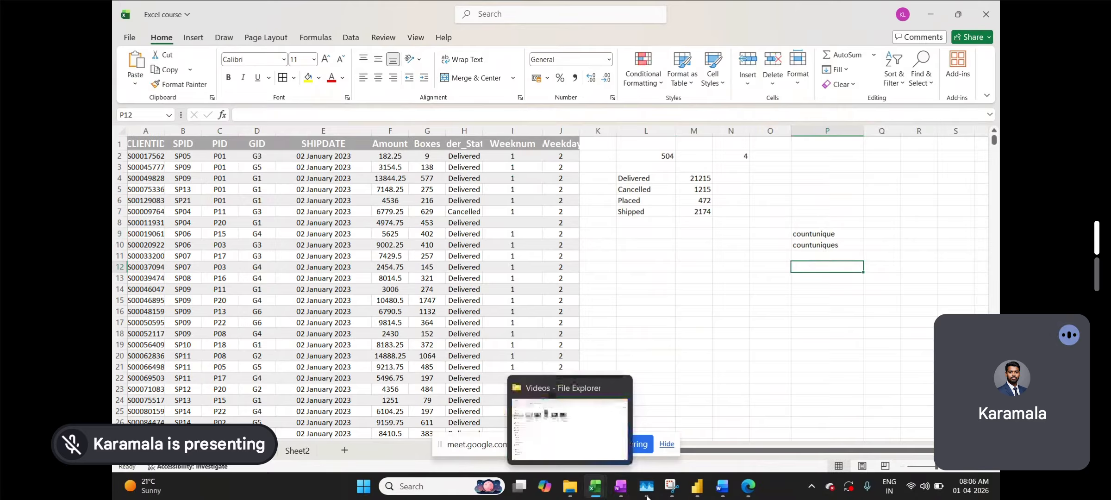
{"action": "mouse_move", "coordinate": [744, 490]}
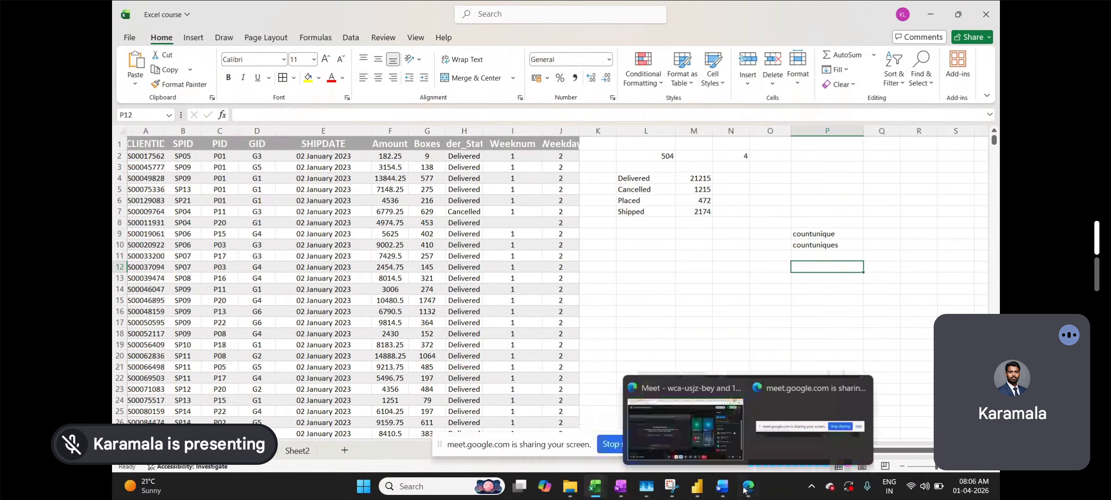
- Bring up the Copilot chat in the browser and close the floating Meet window
{"action": "left_click", "coordinate": [686, 422]}
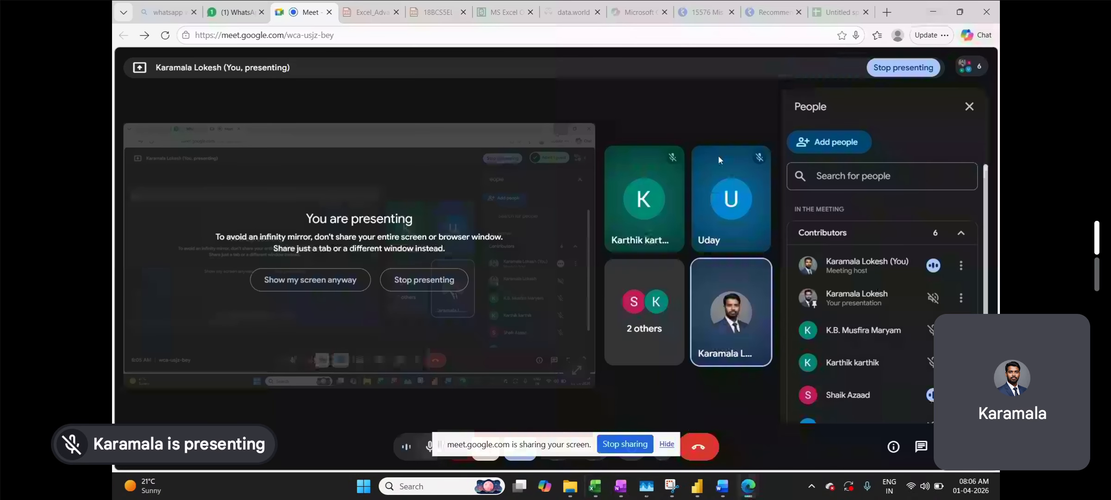
{"action": "left_click", "coordinate": [639, 12]}
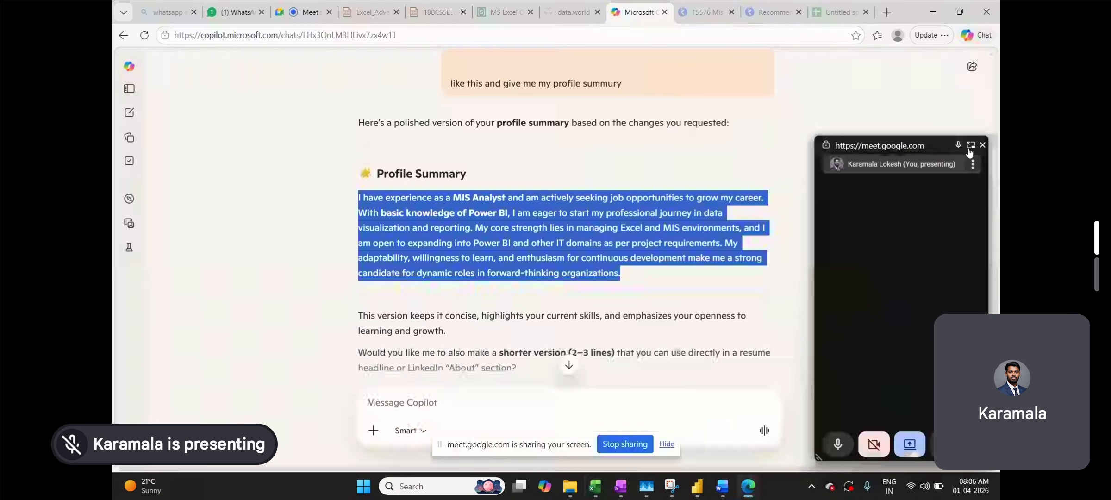
{"action": "left_click", "coordinate": [982, 146]}
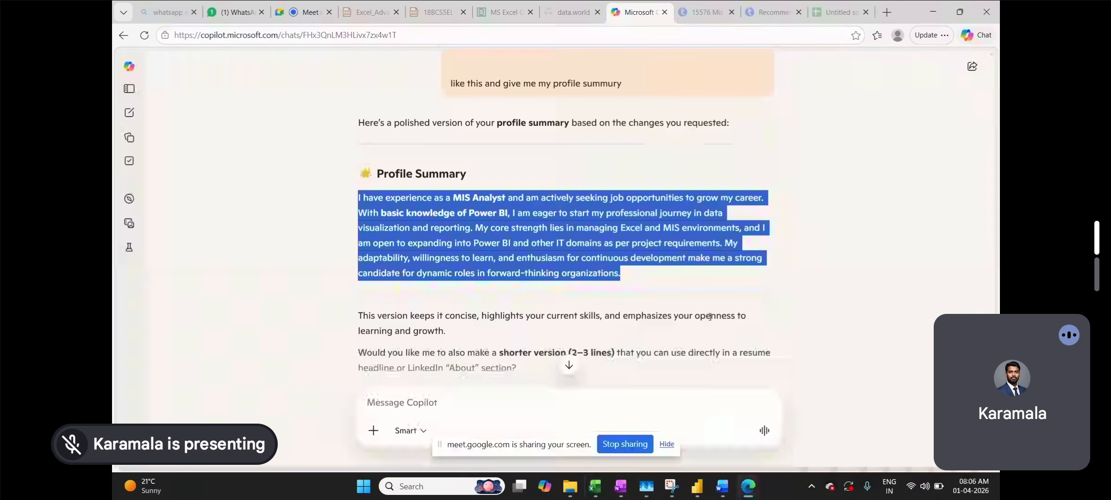
{"action": "left_click", "coordinate": [728, 320]}
- Ask Copilot 'countunique and countuniquesifs definition and syntance'
{"action": "left_click", "coordinate": [451, 399]}
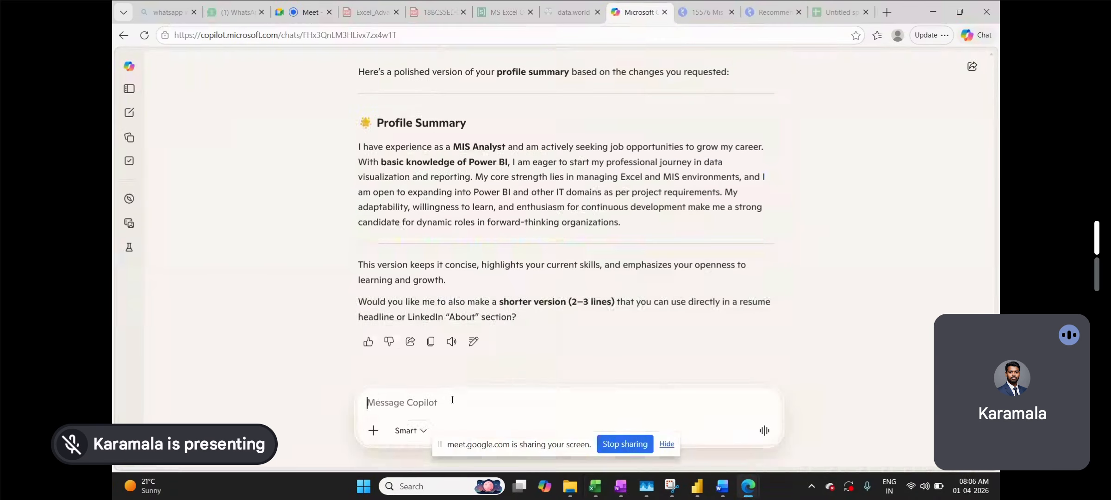
{"action": "type", "text": "countunique"}
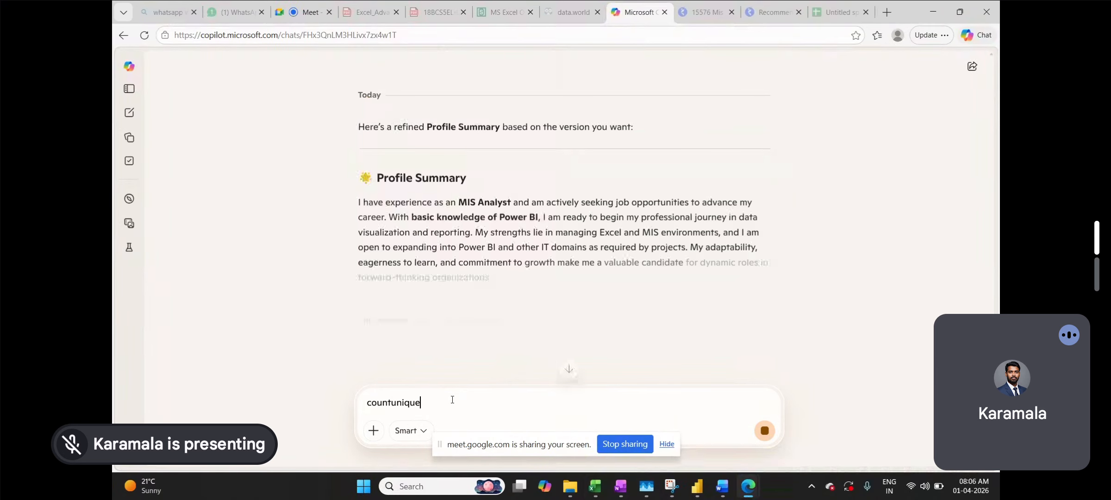
{"action": "type", "text": " and "}
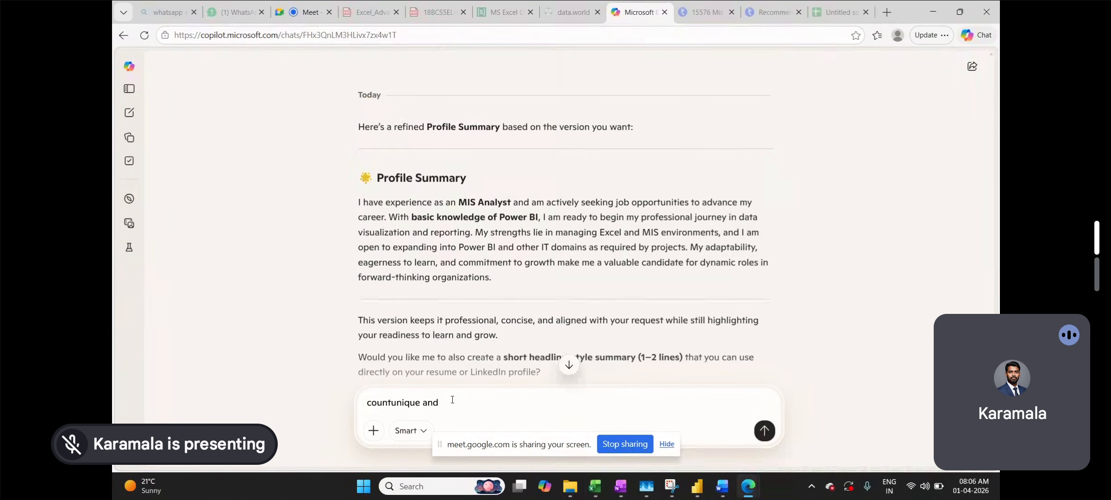
{"action": "type", "text": "countunique"}
{"action": "type", "text": "s"}
{"action": "type", "text": "ifs "}
{"action": "type", "text": "defini"}
{"action": "type", "text": "tion and s"}
{"action": "type", "text": "yn"}
{"action": "type", "text": "tance"}
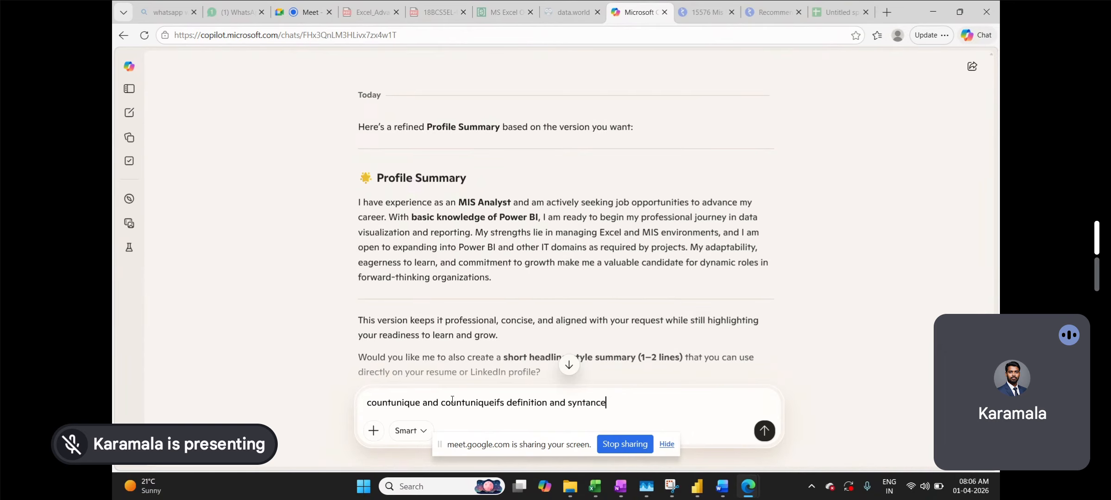
{"action": "key", "text": "Return"}
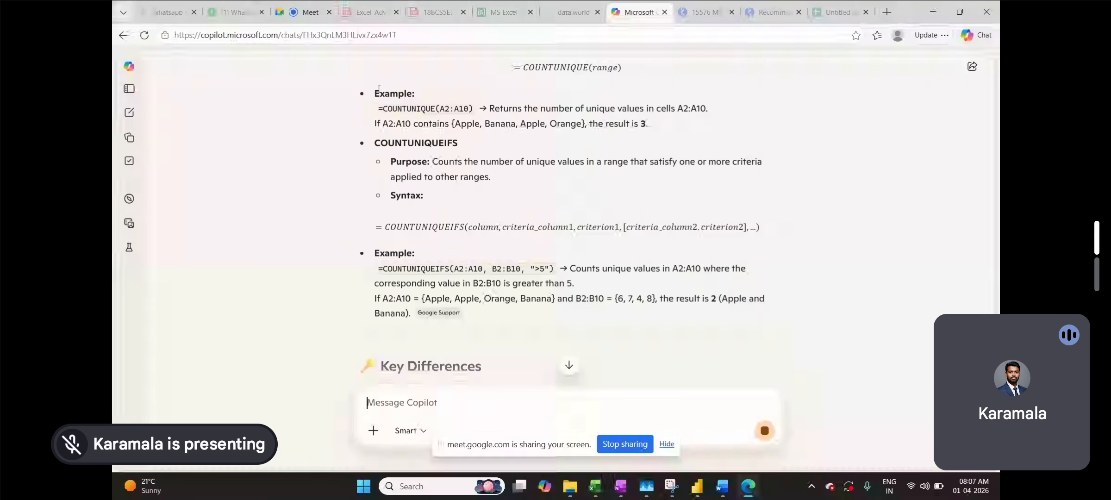
- Select the COUNTUNIQUE heading, purpose line and syntax formula in Copilot's Definitions section
{"action": "scroll", "coordinate": [388, 209], "scroll_direction": "up", "scroll_amount": 3}
{"action": "scroll", "coordinate": [388, 210], "scroll_direction": "up", "scroll_amount": 1}
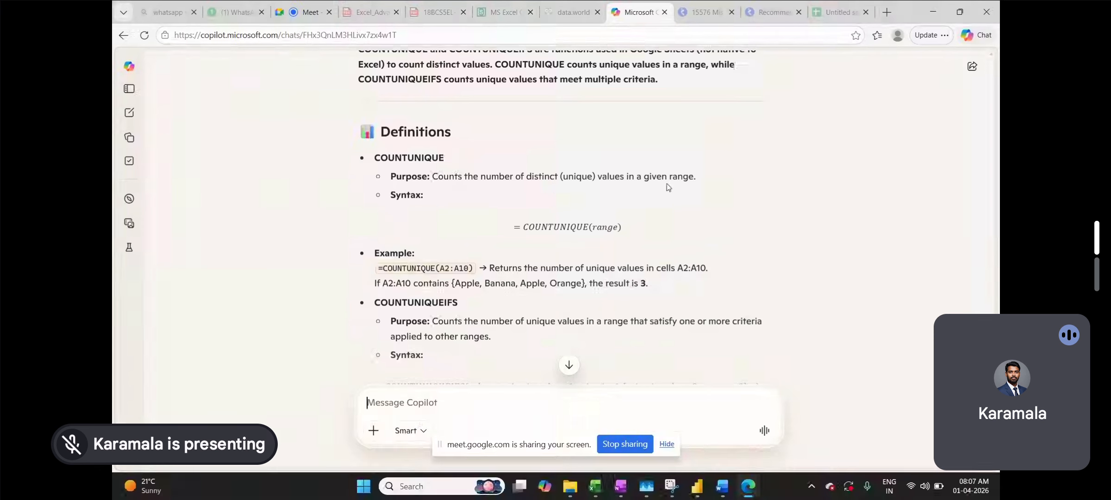
{"action": "left_click_drag", "start_coordinate": [711, 181], "coordinate": [376, 157]}
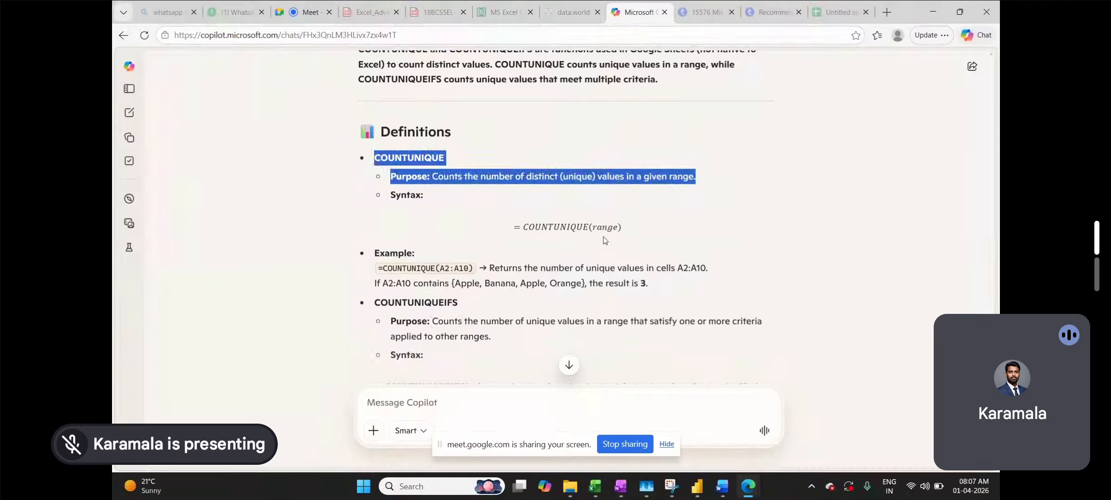
{"action": "left_click_drag", "start_coordinate": [623, 232], "coordinate": [493, 226]}
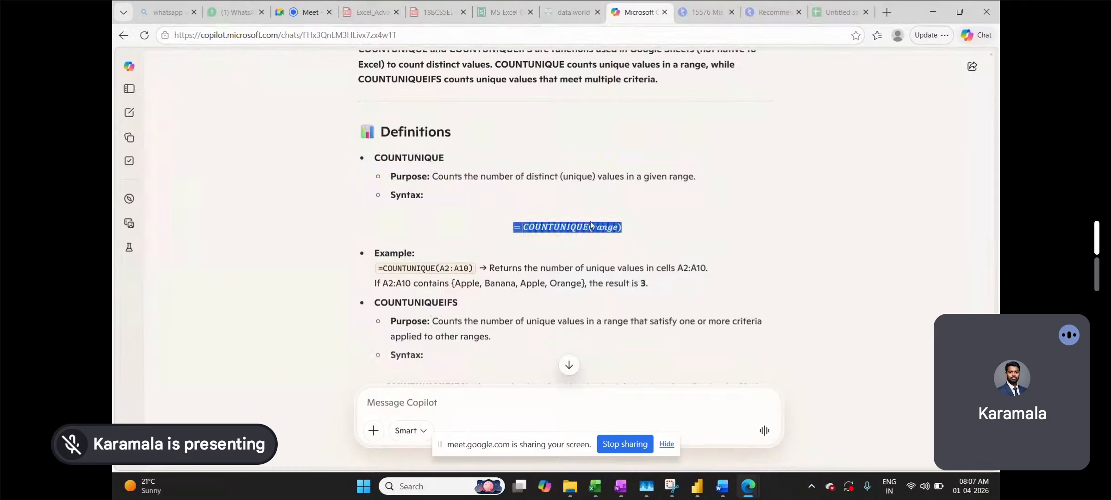
{"action": "left_click", "coordinate": [629, 228]}
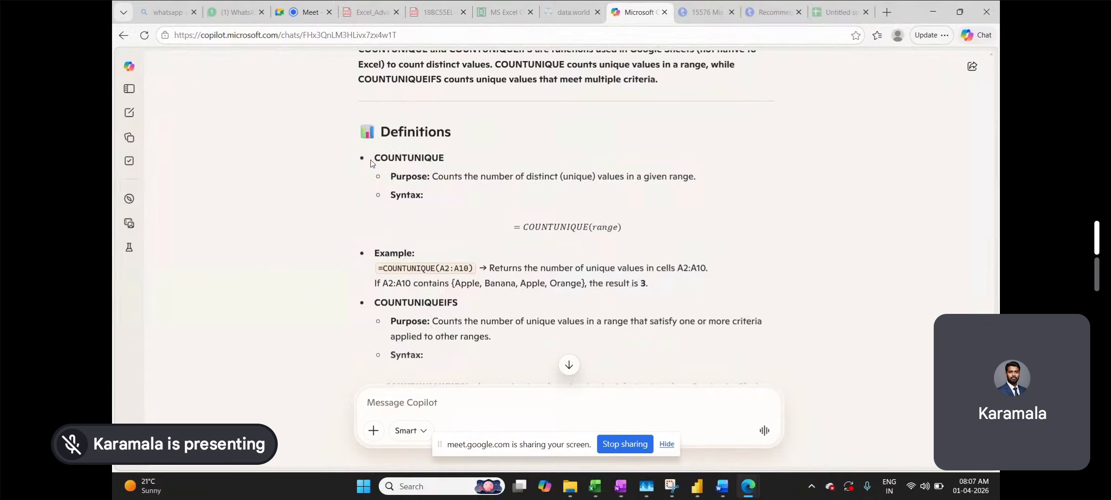
{"action": "left_click_drag", "start_coordinate": [371, 160], "coordinate": [631, 223]}
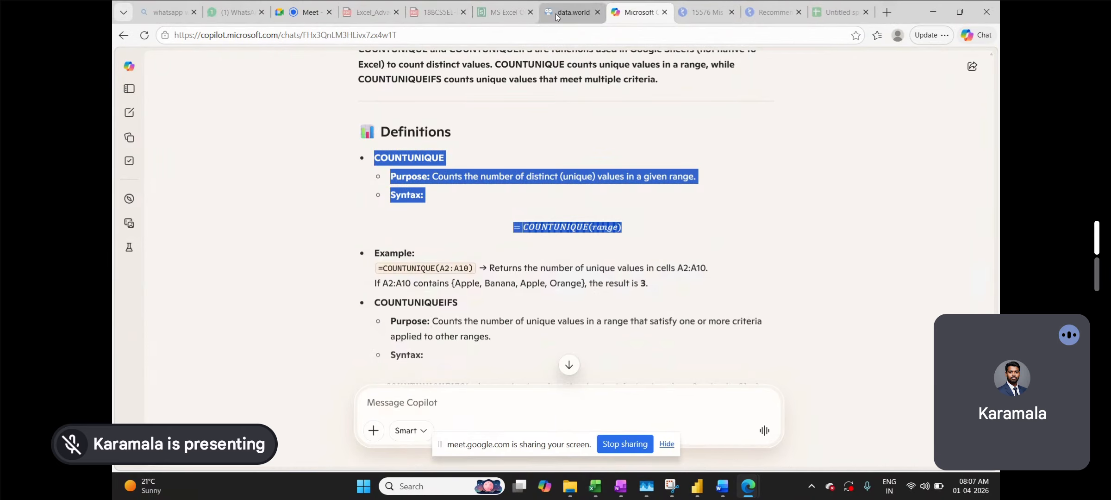
{"action": "left_click", "coordinate": [295, 9]}
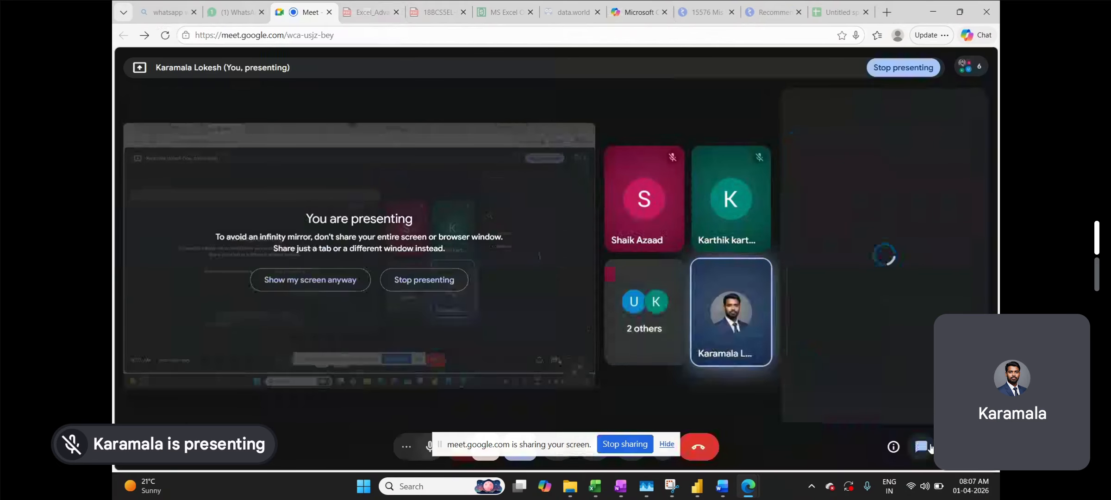
- Post the copied COUNTUNIQUE heading, purpose and syntax in the Meet in-call chat
{"action": "left_click", "coordinate": [840, 401]}
{"action": "key", "text": "ctrl+v"}
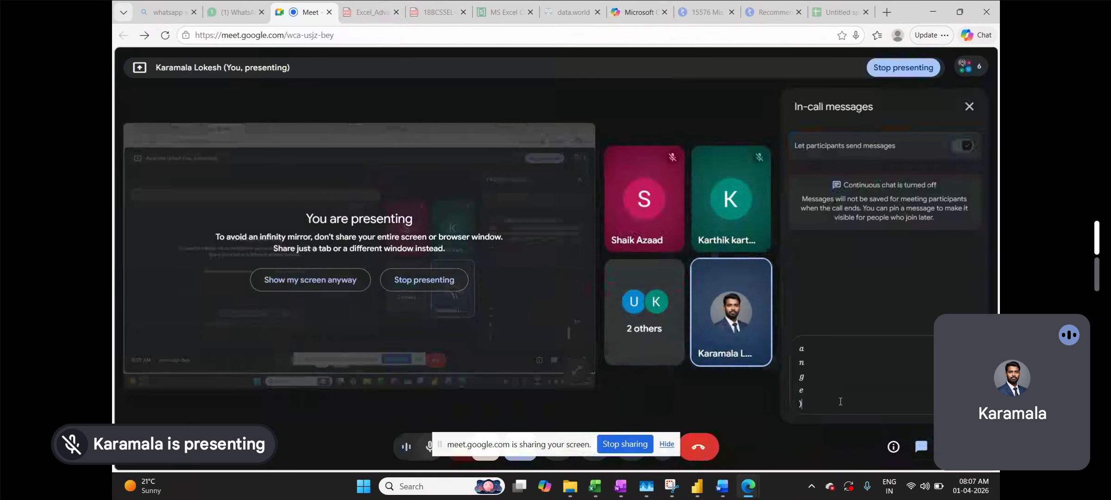
{"action": "key", "text": "Return"}
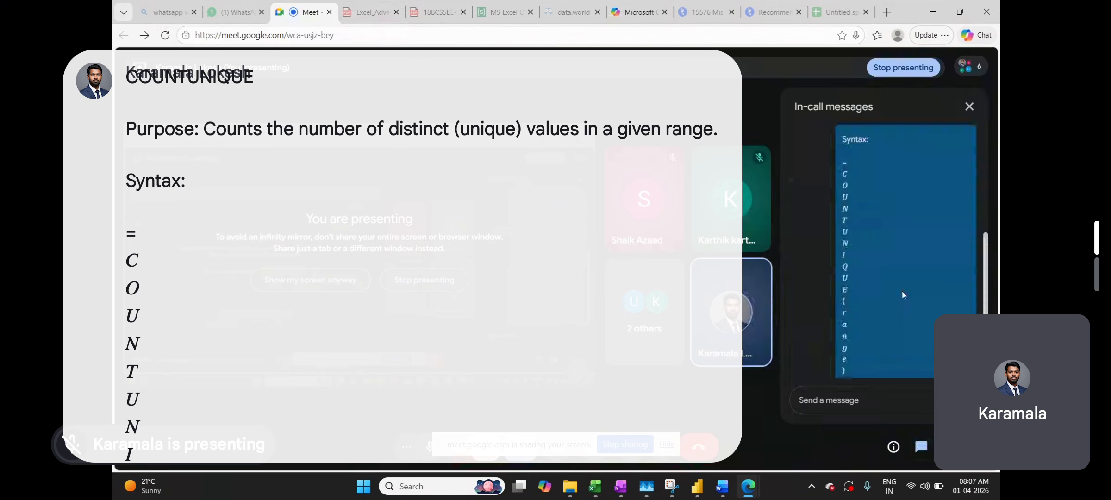
{"action": "scroll", "coordinate": [902, 290], "scroll_direction": "up", "scroll_amount": 3}
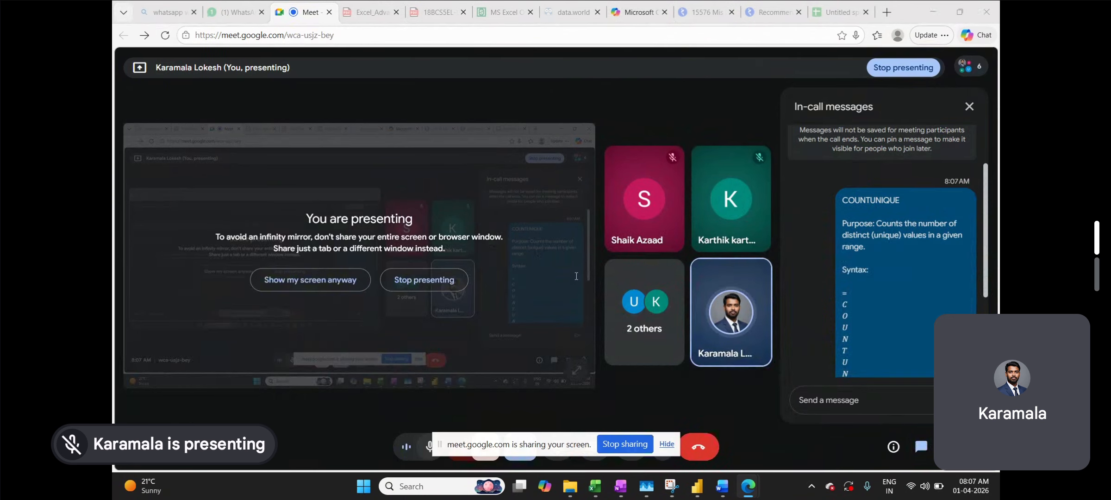
{"action": "left_click", "coordinate": [641, 12]}
{"action": "left_click", "coordinate": [524, 233]}
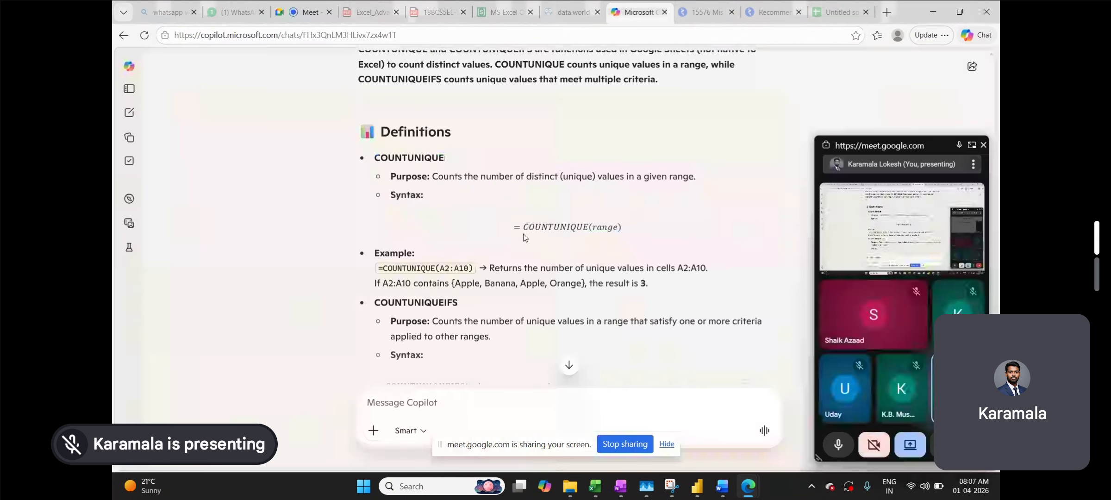
- Post the example formula =COUNTUNIQUE(A2:A10) from Copilot's answer in the Meet chat
{"action": "left_click_drag", "start_coordinate": [523, 233], "coordinate": [515, 234]}
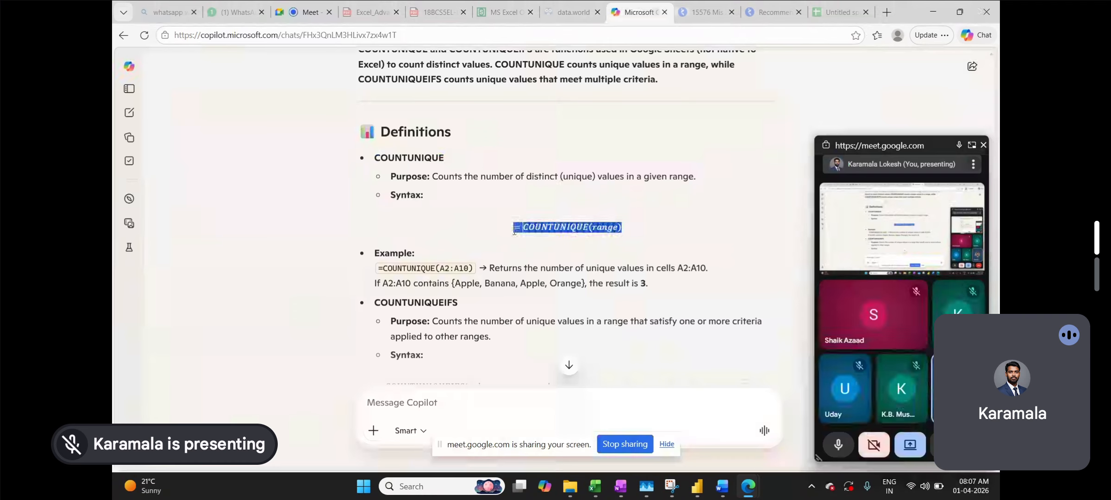
{"action": "key", "text": "alt+Tab"}
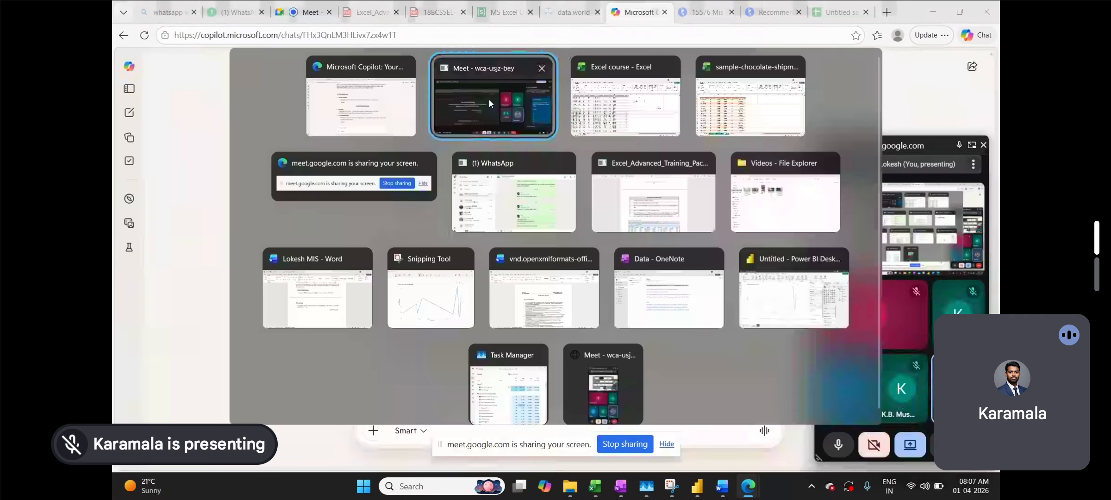
{"action": "left_click", "coordinate": [489, 99]}
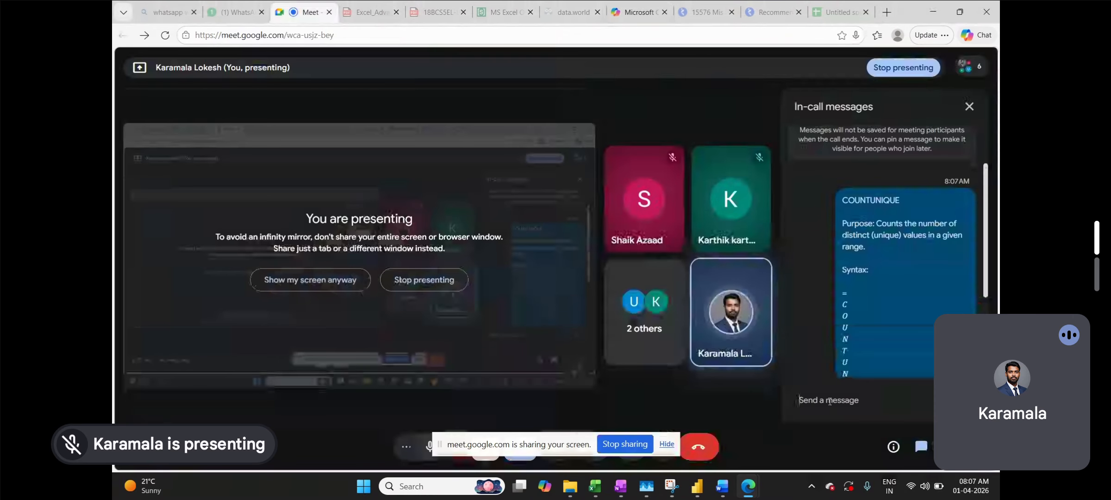
{"action": "key", "text": "alt+Tab"}
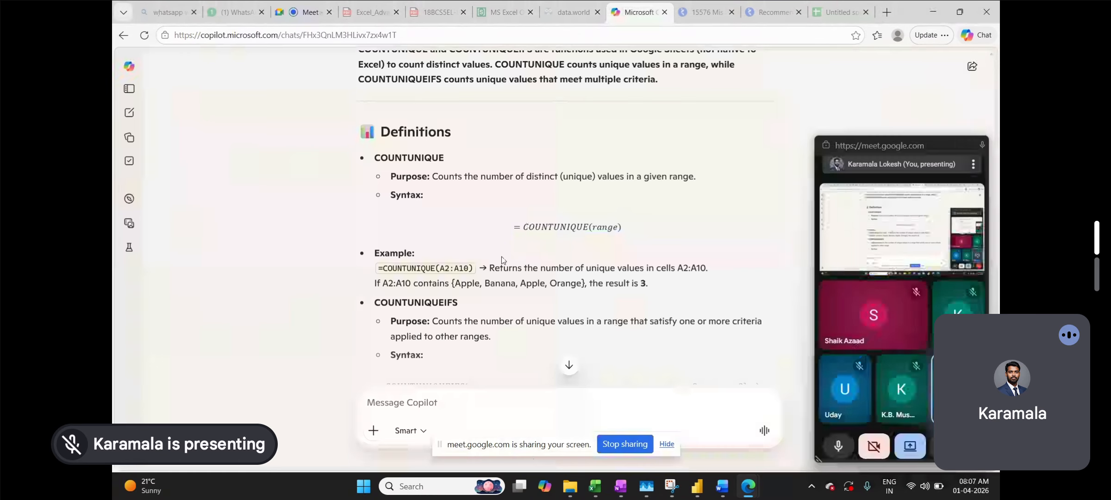
{"action": "left_click_drag", "start_coordinate": [472, 268], "coordinate": [378, 269]}
{"action": "key", "text": "ctrl+c"}
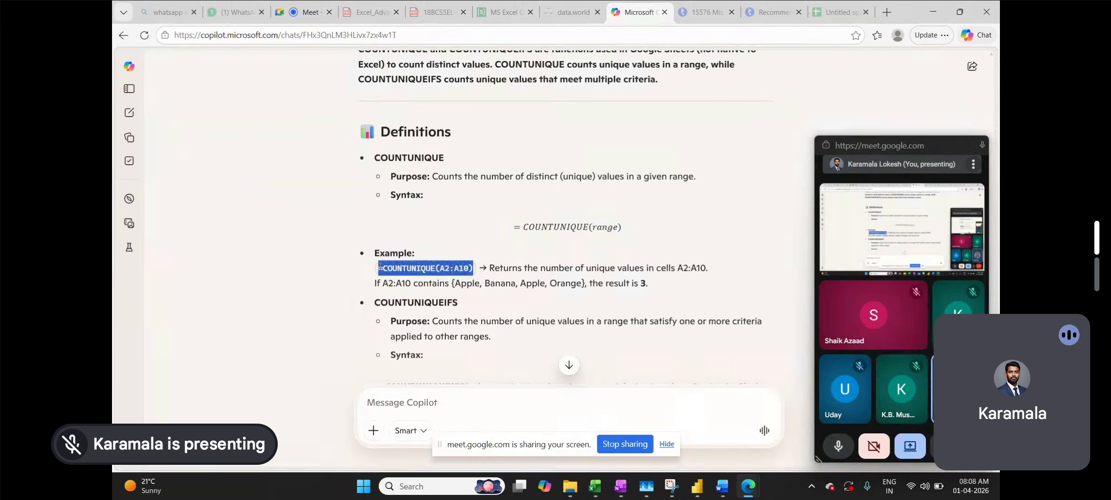
{"action": "key", "text": "alt+Tab"}
{"action": "left_click", "coordinate": [873, 402]}
{"action": "key", "text": "ctrl+v"}
{"action": "key", "text": "Return"}
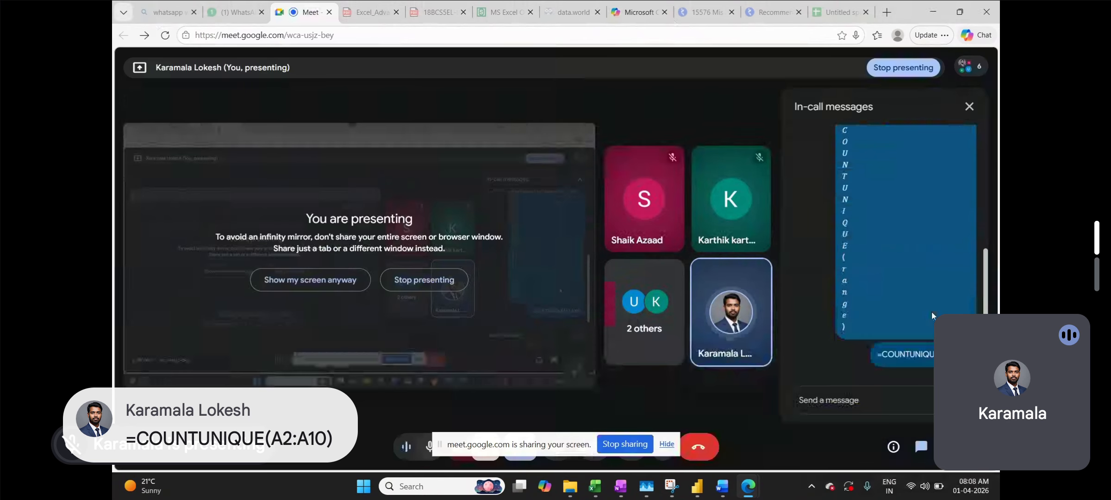
{"action": "key", "text": "alt+Tab"}
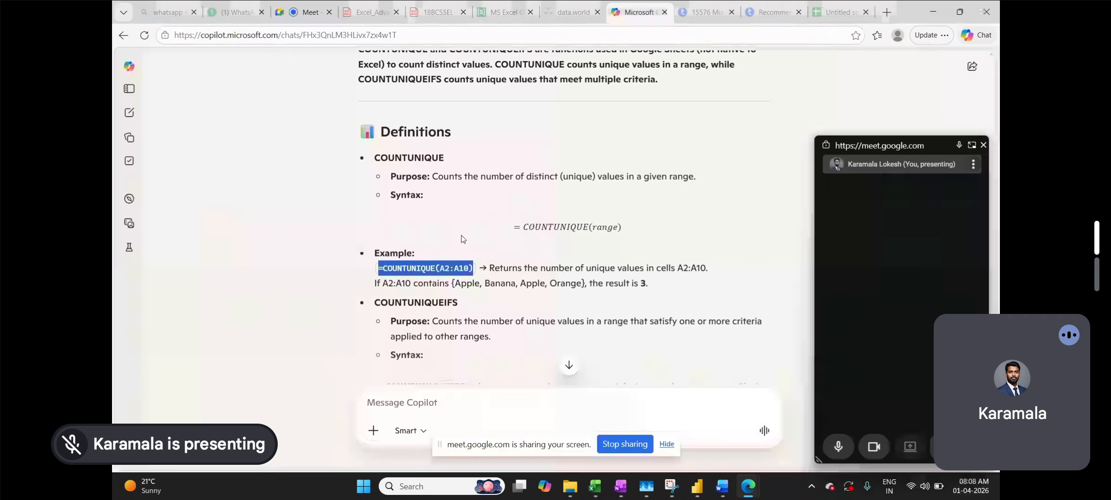
- Select the COUNTUNIQUEIFS heading and purpose text in Copilot's answer
{"action": "scroll", "coordinate": [461, 239], "scroll_direction": "down", "scroll_amount": 3}
{"action": "scroll", "coordinate": [462, 239], "scroll_direction": "down", "scroll_amount": 3}
{"action": "scroll", "coordinate": [461, 239], "scroll_direction": "up", "scroll_amount": 3}
{"action": "left_click", "coordinate": [487, 207]}
{"action": "left_click_drag", "start_coordinate": [493, 206], "coordinate": [357, 176]}
{"action": "key", "text": "ctrl+c"}
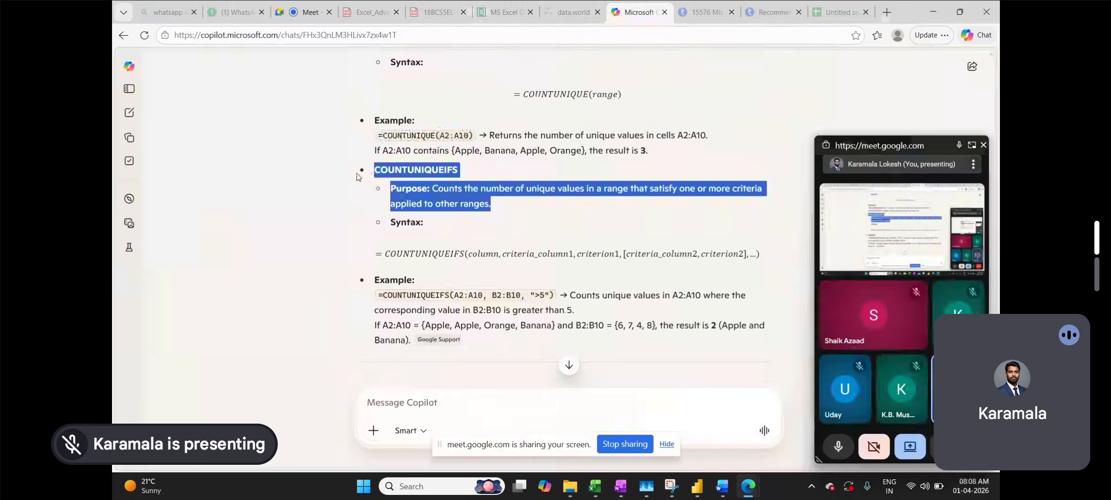
- Post the COUNTUNIQUEIFS heading and purpose in the Meet in-call chat
{"action": "key", "text": "alt+Tab"}
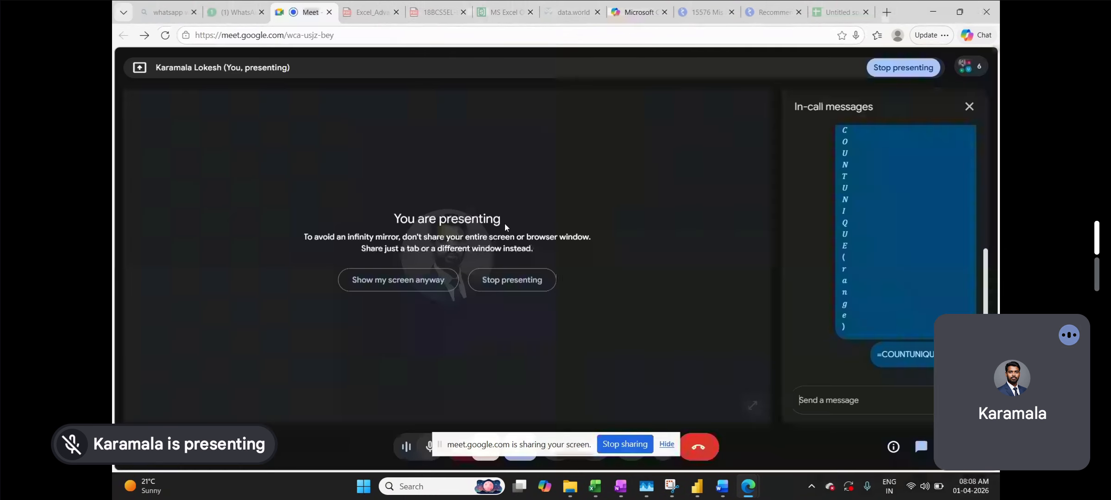
{"action": "left_click", "coordinate": [809, 402]}
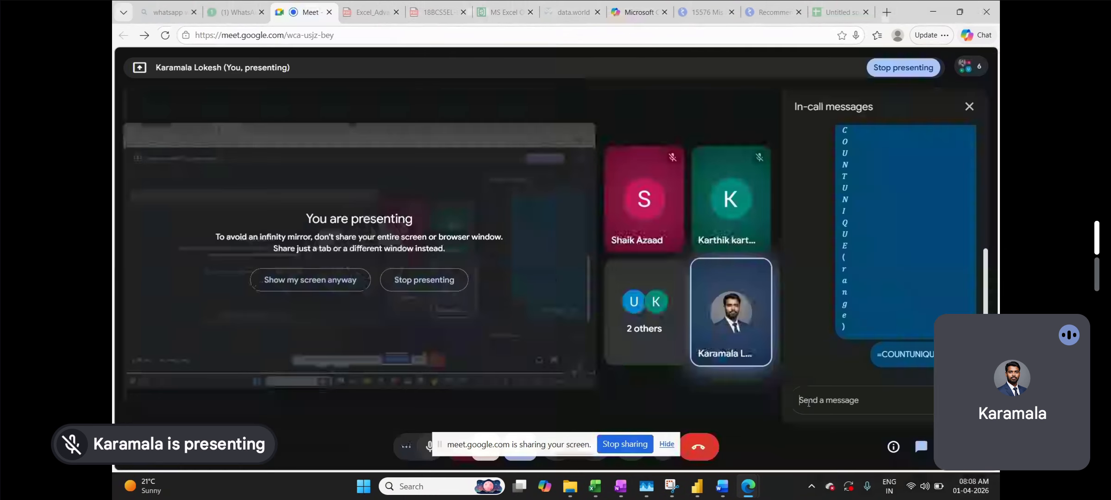
{"action": "key", "text": "ctrl+v"}
{"action": "key", "text": "Return"}
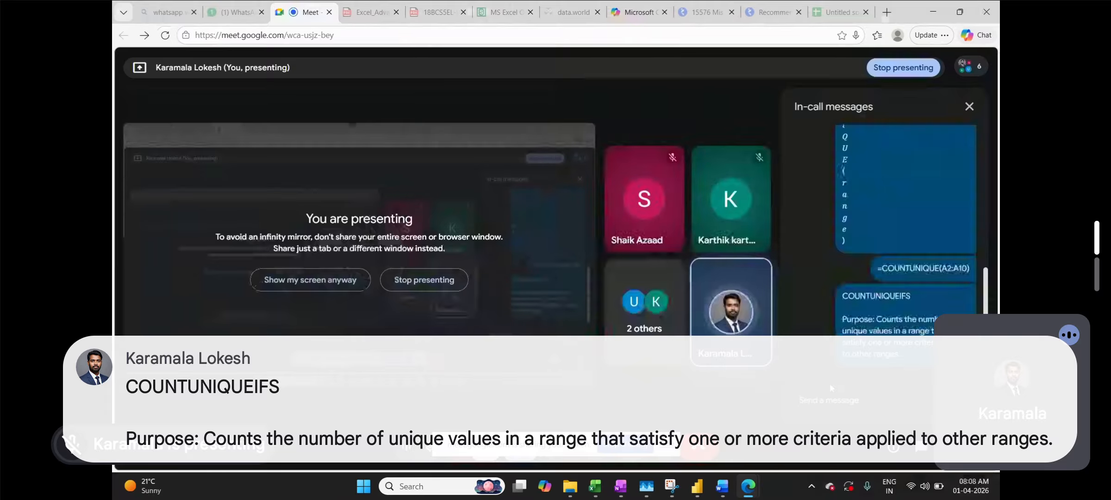
{"action": "key", "text": "alt+Tab"}
- Copy the COUNTUNIQUEIFS example formula from Copilot and post it in the Meet chat
{"action": "left_click_drag", "start_coordinate": [554, 295], "coordinate": [378, 300]}
{"action": "key", "text": "ctrl+c"}
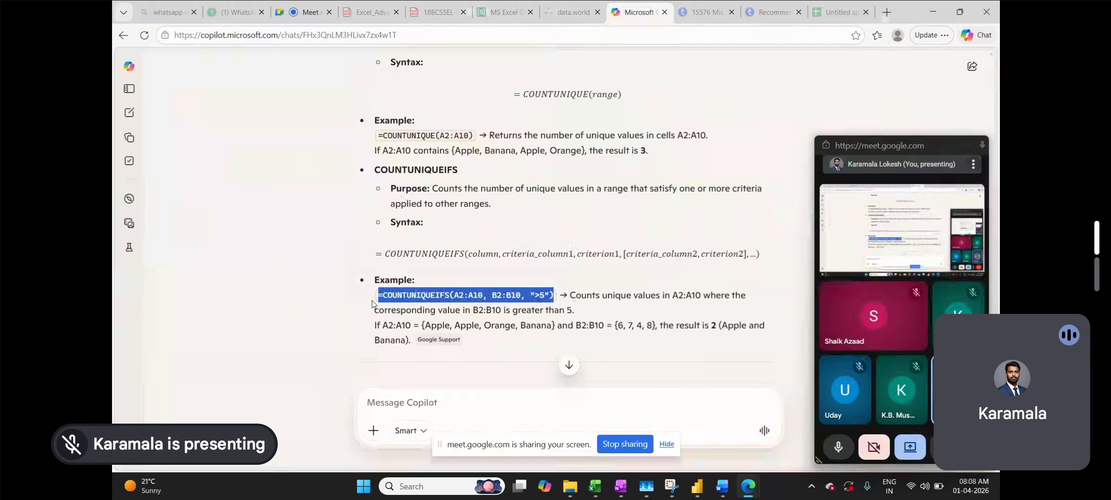
{"action": "key", "text": "alt+Tab"}
{"action": "left_click", "coordinate": [836, 399]}
{"action": "key", "text": "ctrl+v"}
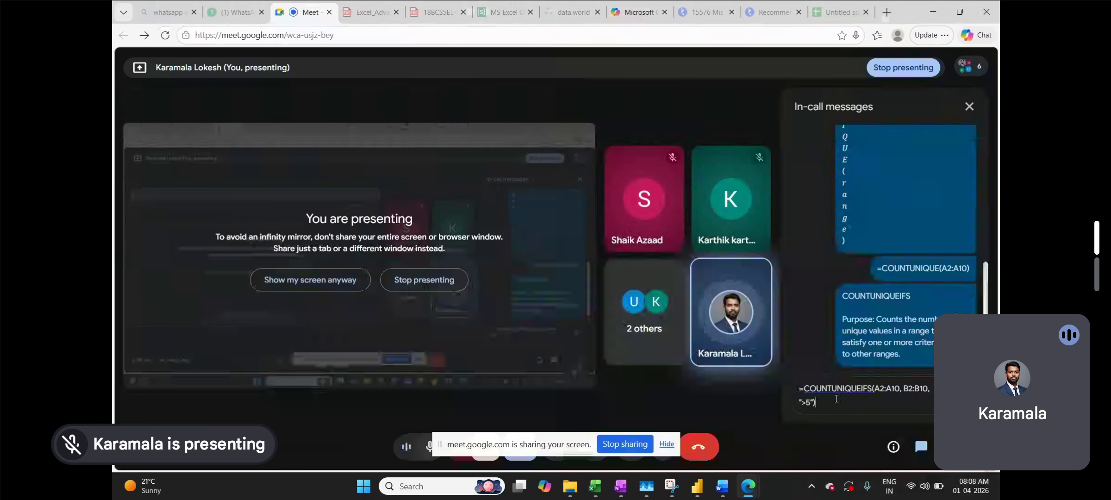
{"action": "key", "text": "Return"}
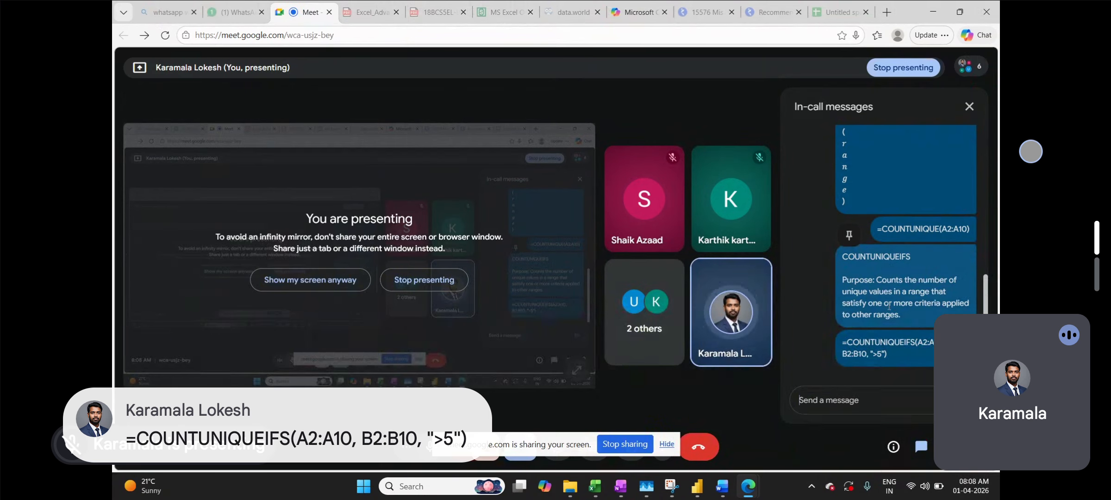
- Toggle Meet's live captions through the More options menu
{"action": "left_click", "coordinate": [736, 429]}
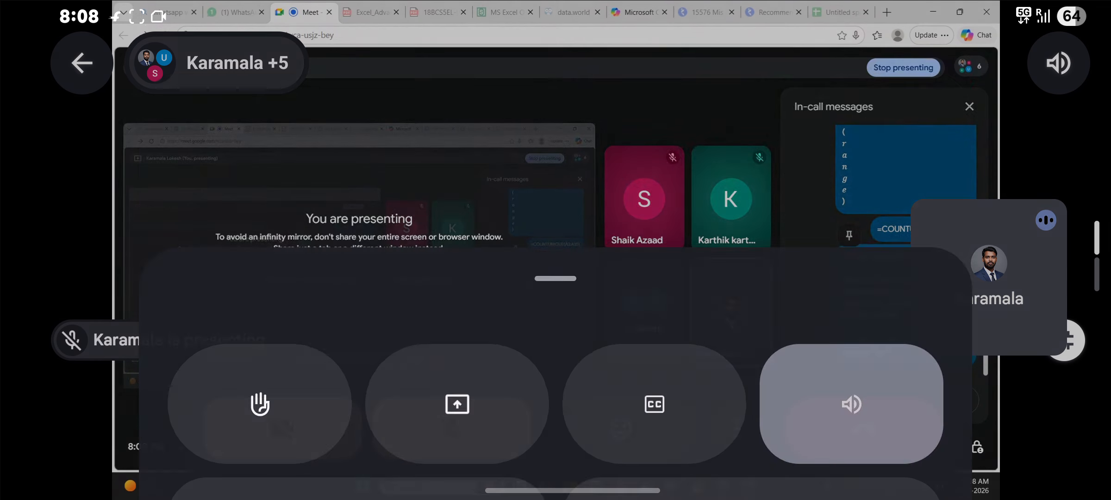
{"action": "left_click", "coordinate": [654, 240]}
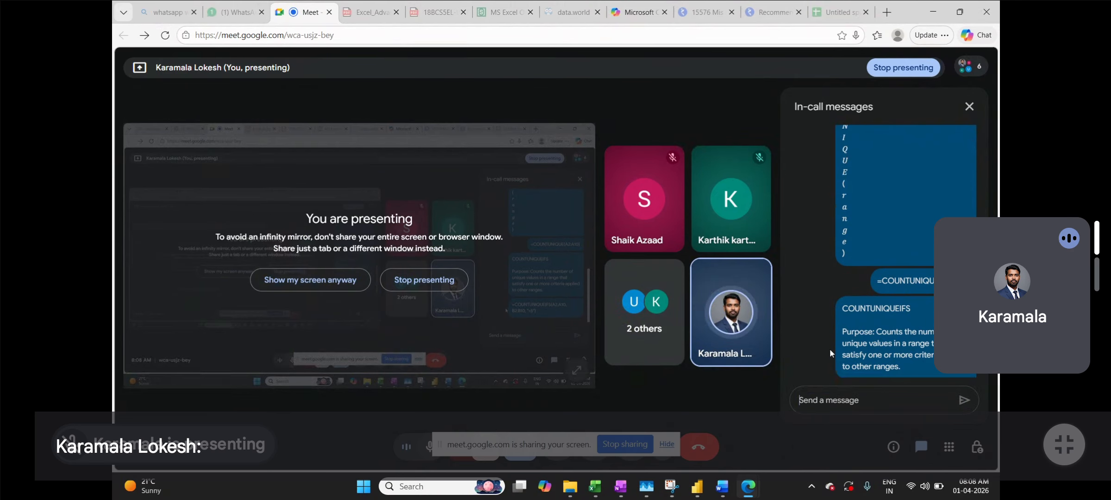
{"action": "scroll", "coordinate": [859, 330], "scroll_direction": "up", "scroll_amount": 2}
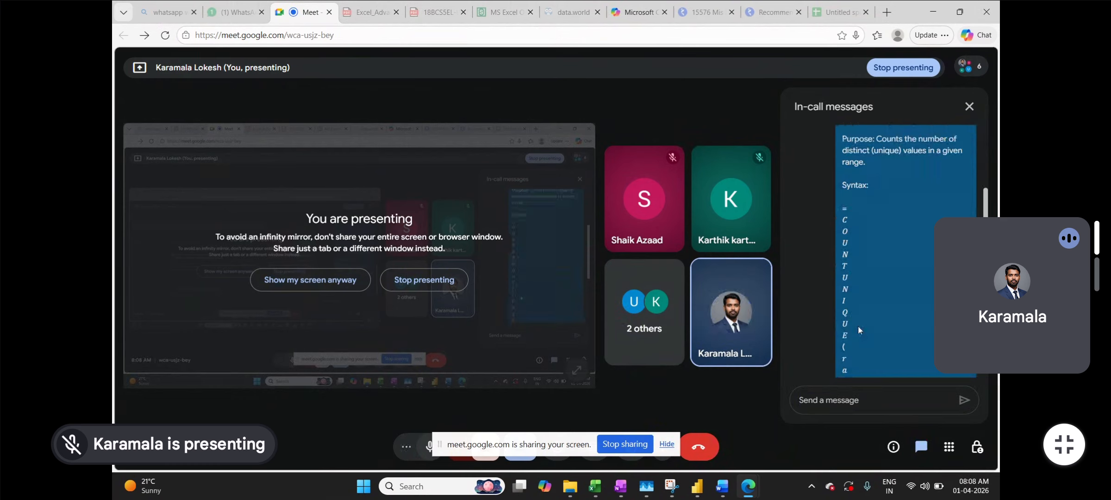
{"action": "scroll", "coordinate": [858, 330], "scroll_direction": "down", "scroll_amount": 1}
{"action": "left_click", "coordinate": [736, 429]}
{"action": "left_click", "coordinate": [668, 241]}
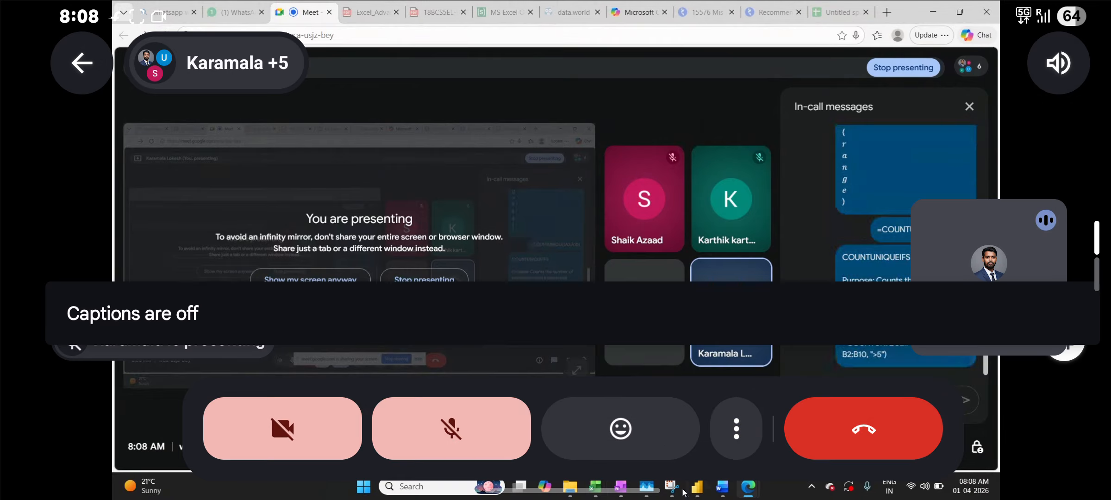
{"action": "left_click", "coordinate": [735, 428]}
{"action": "left_click", "coordinate": [677, 235]}
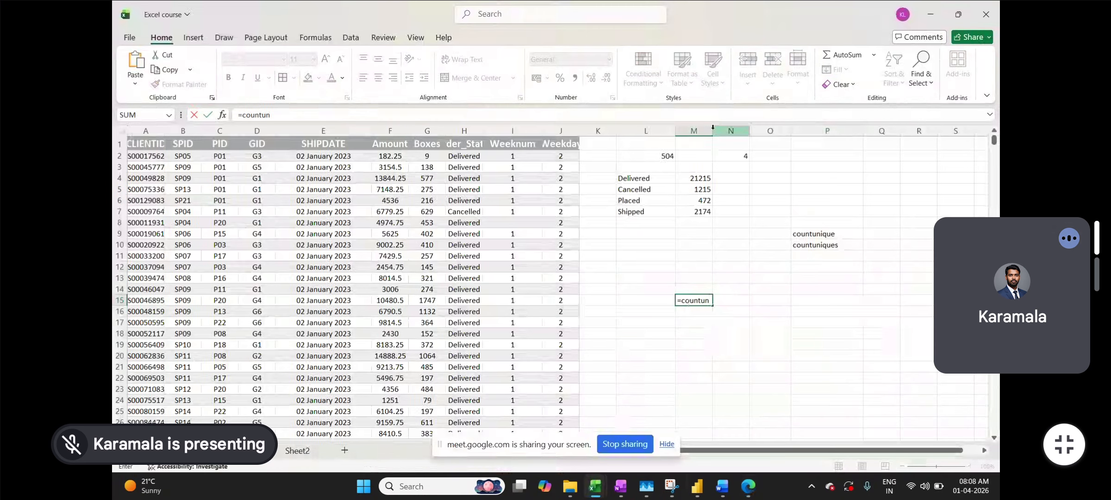
- Turn Meet's live captions off from the More options menu
{"action": "left_click", "coordinate": [875, 161]}
{"action": "left_click", "coordinate": [740, 440]}
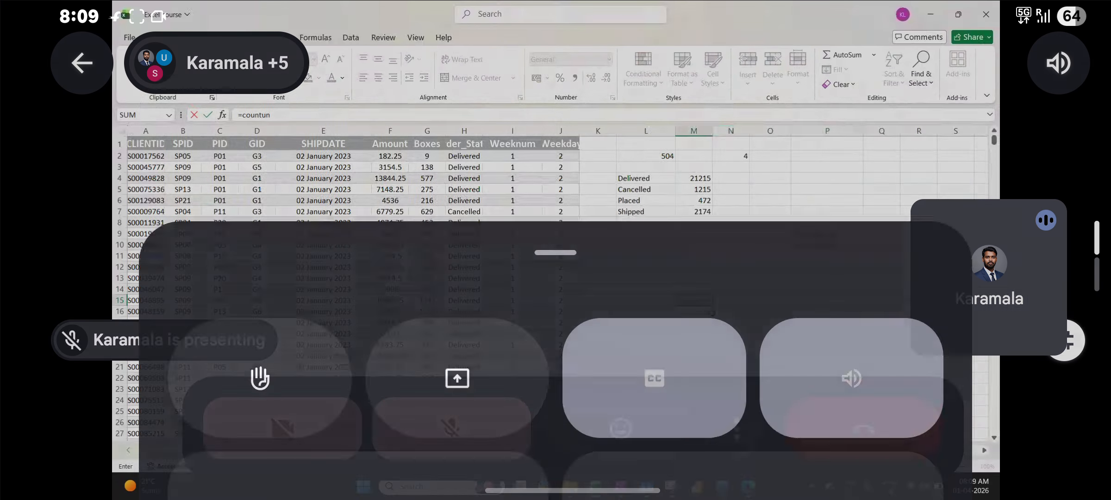
{"action": "left_click", "coordinate": [688, 231]}
{"action": "left_click", "coordinate": [729, 439]}
{"action": "left_click", "coordinate": [667, 232]}
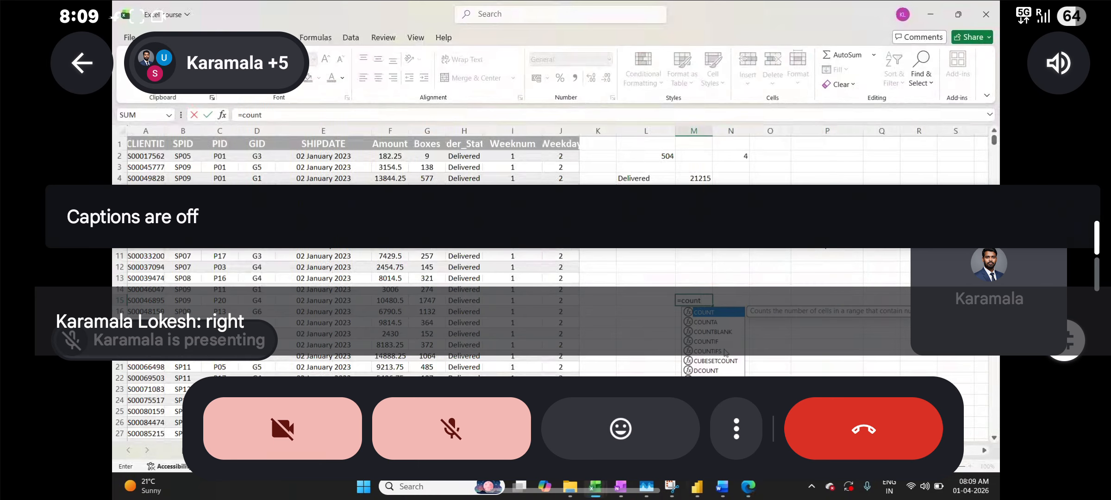
- Switch on noise cancellation in Meet settings and close the settings panel
{"action": "left_click", "coordinate": [1035, 210]}
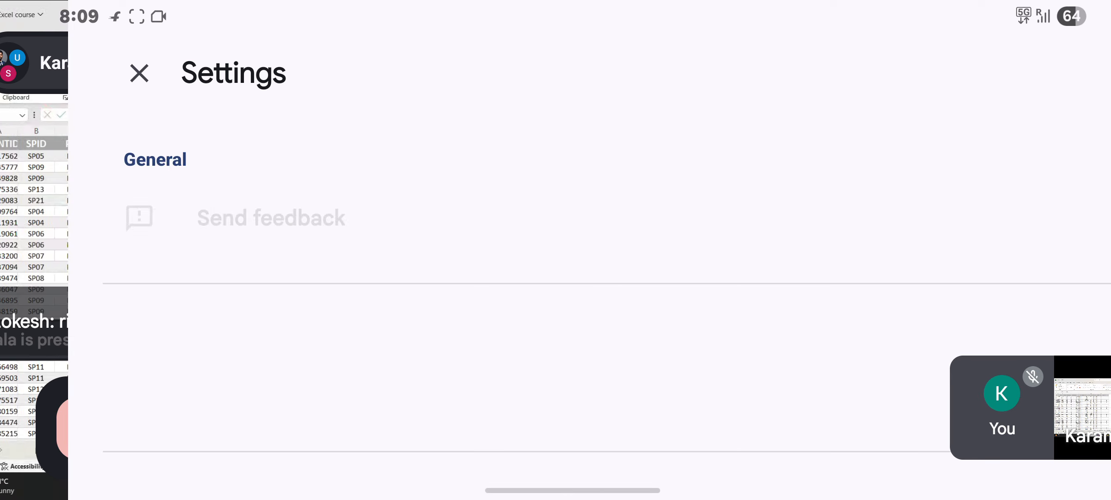
{"action": "left_click", "coordinate": [1055, 231]}
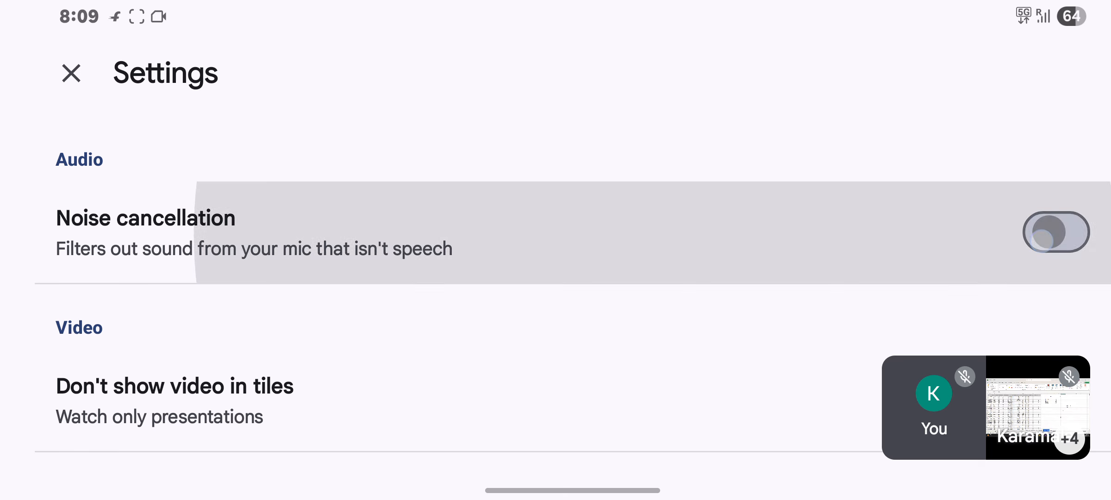
{"action": "scroll", "coordinate": [766, 317], "scroll_direction": "down", "scroll_amount": 5}
{"action": "scroll", "coordinate": [819, 324], "scroll_direction": "up", "scroll_amount": 3}
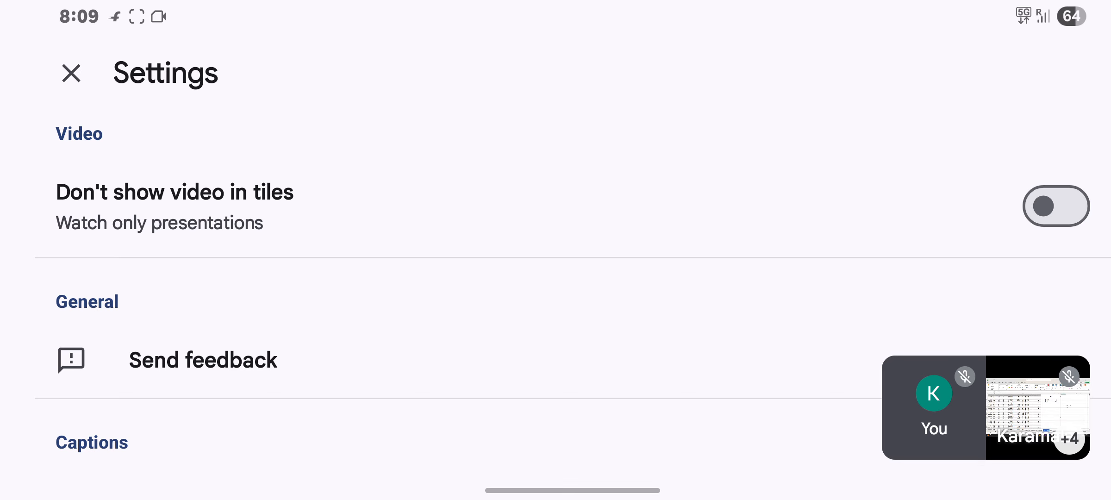
{"action": "scroll", "coordinate": [850, 190], "scroll_direction": "down", "scroll_amount": 10}
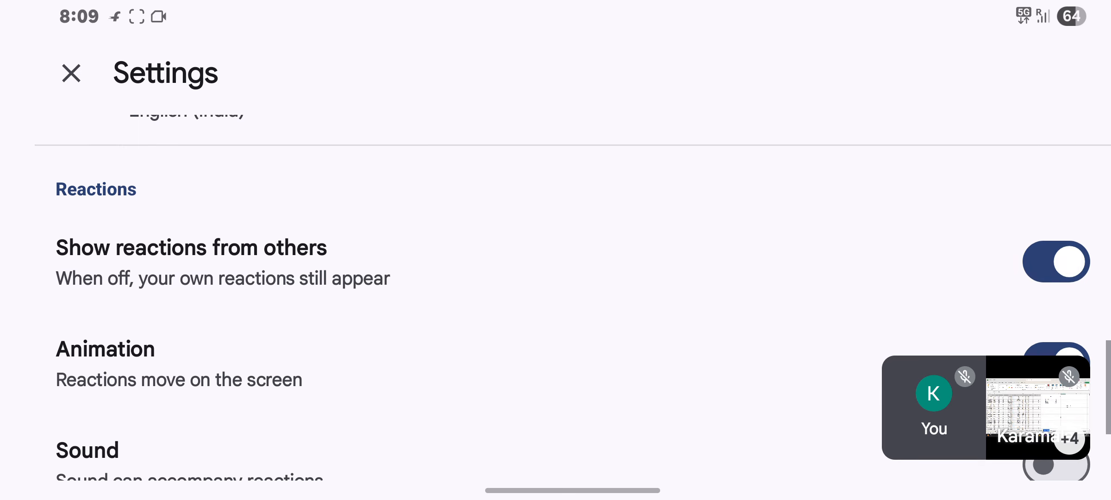
{"action": "scroll", "coordinate": [845, 292], "scroll_direction": "down", "scroll_amount": 4}
{"action": "left_click", "coordinate": [65, 70]}
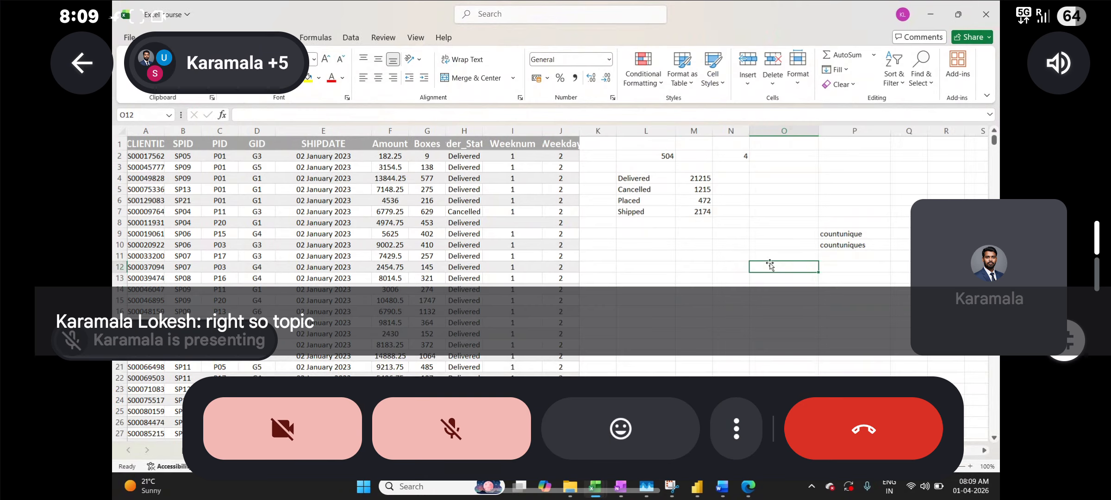
{"action": "left_click", "coordinate": [806, 184]}
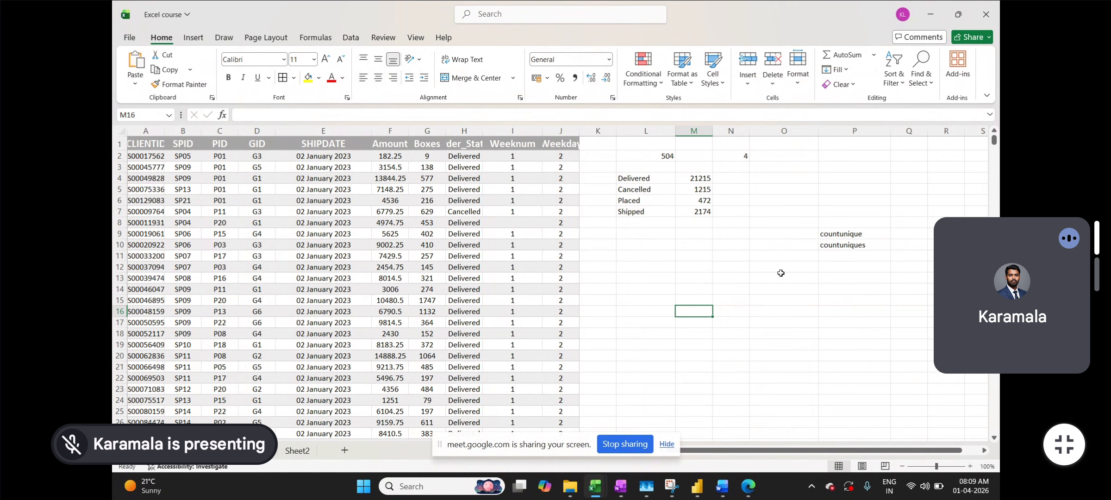
- Type the label 'sumifs' in O13 and start =sumifs( in P13
{"action": "left_click", "coordinate": [763, 278]}
{"action": "type", "text": "sumifs"}
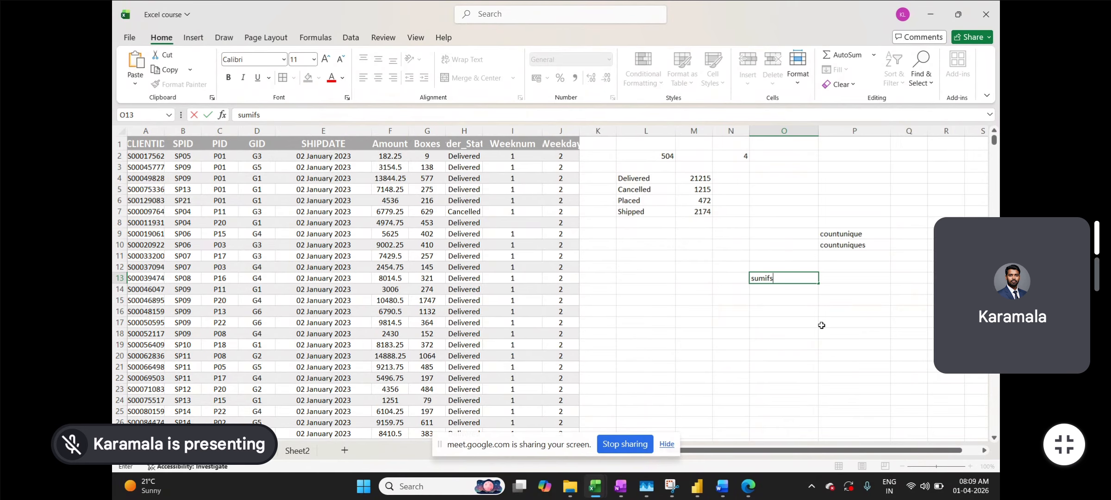
{"action": "key", "text": "Return"}
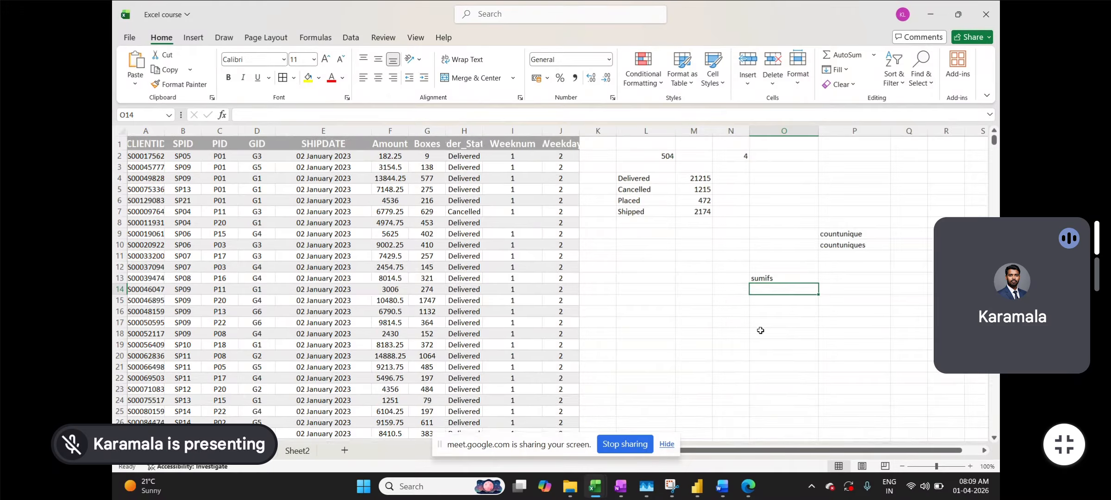
{"action": "left_click", "coordinate": [832, 277]}
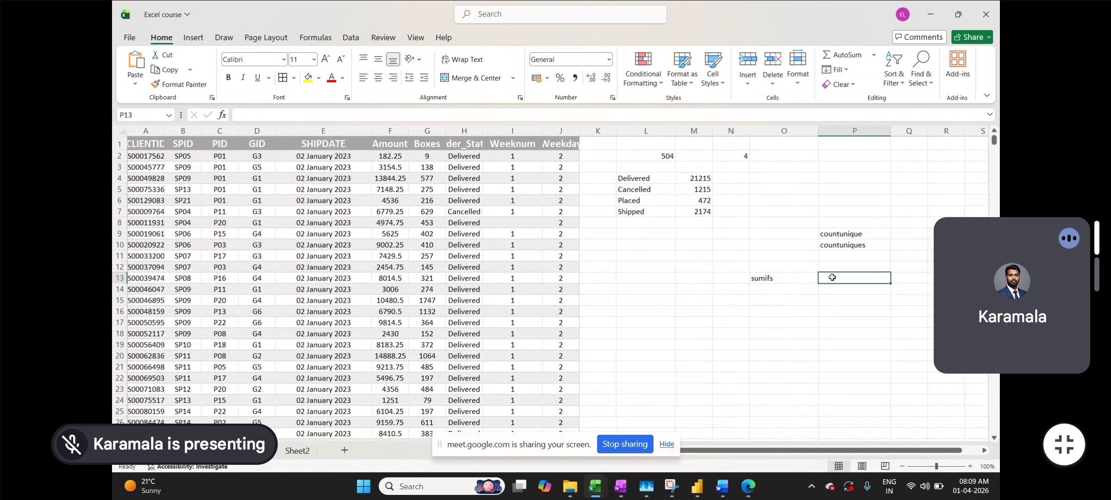
{"action": "type", "text": "=sumifs("}
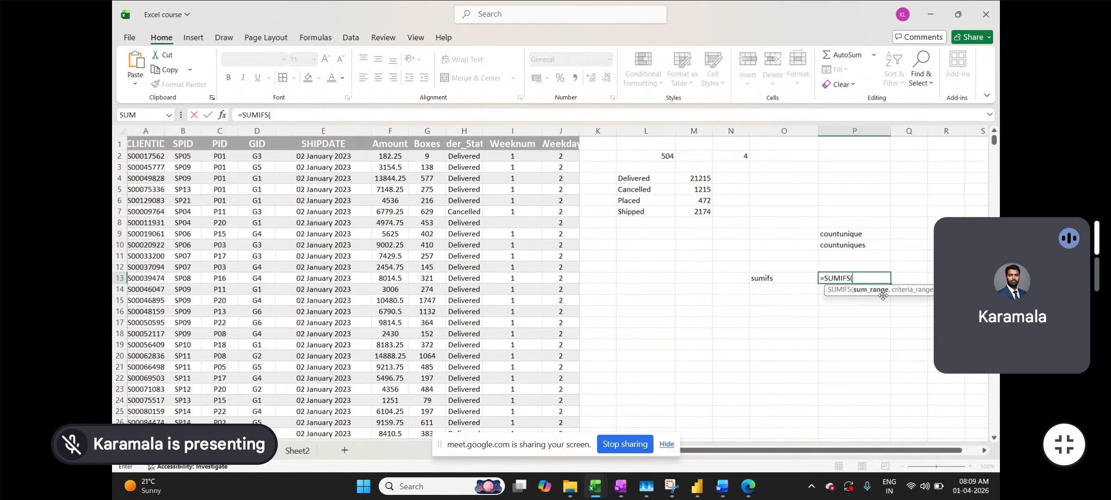
- Add Amount column F:F as sum range and SPID column B:B as criteria range
{"action": "left_click", "coordinate": [395, 130]}
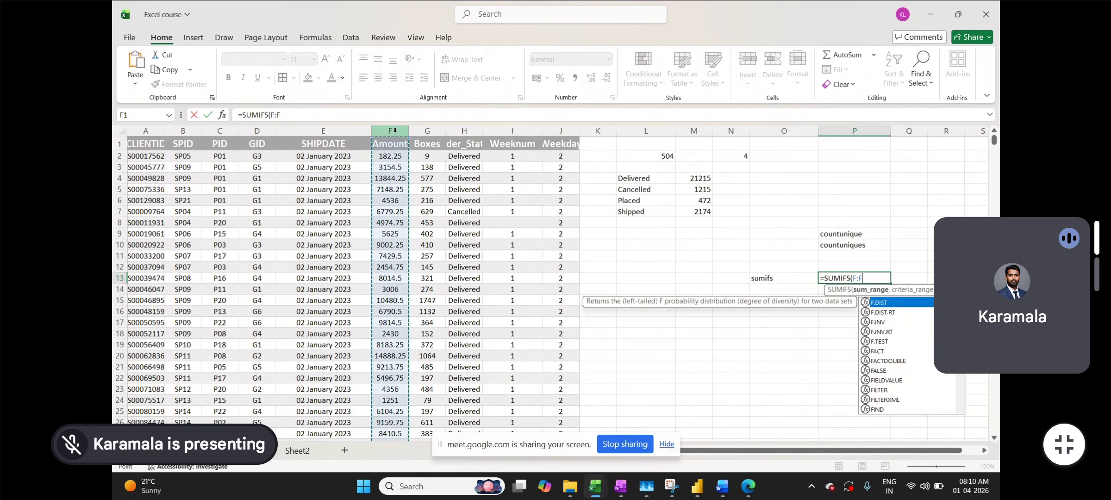
{"action": "type", "text": ","}
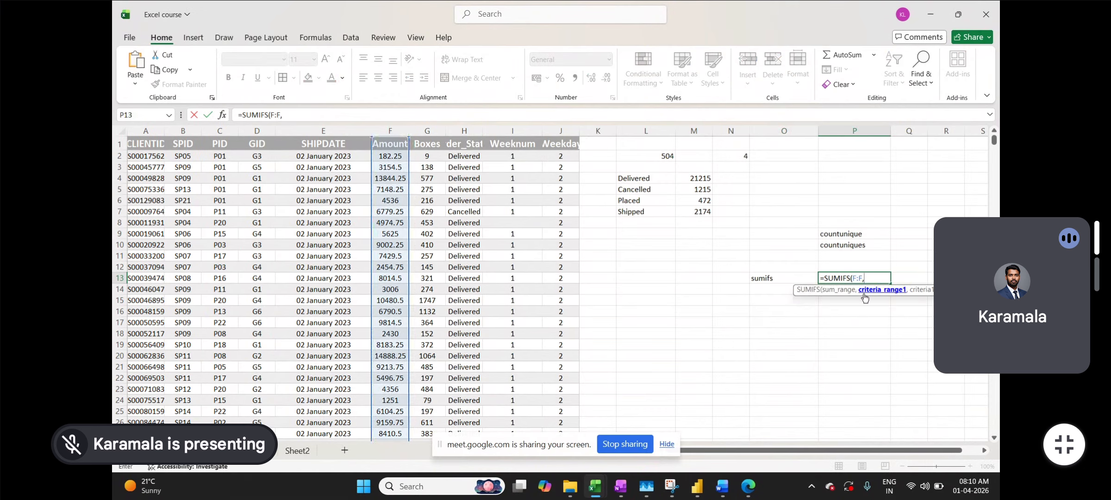
{"action": "left_click_drag", "start_coordinate": [1027, 322], "coordinate": [1028, 147]}
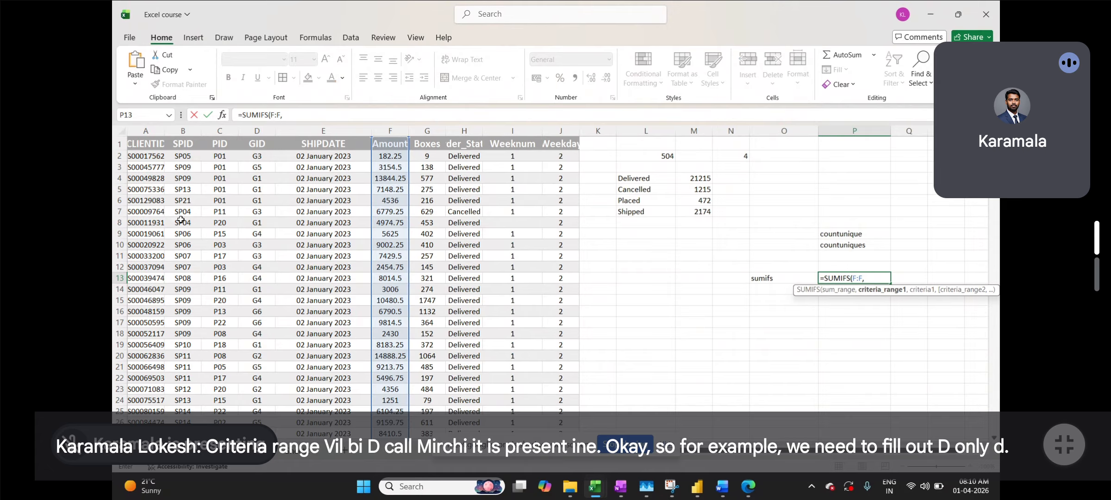
{"action": "left_click", "coordinate": [187, 131]}
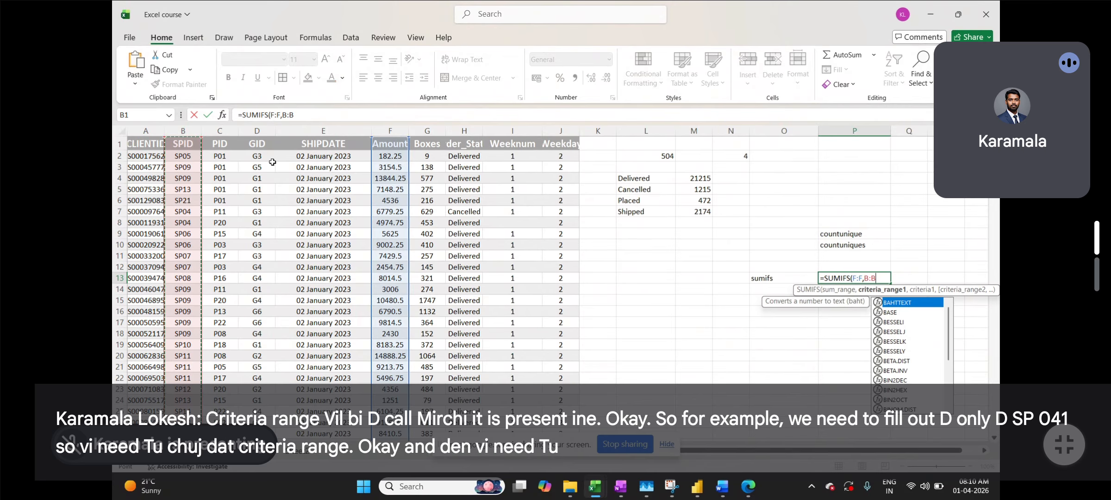
- Use cell B7's SPID as the first SUMIFS criterion
{"action": "type", "text": ","}
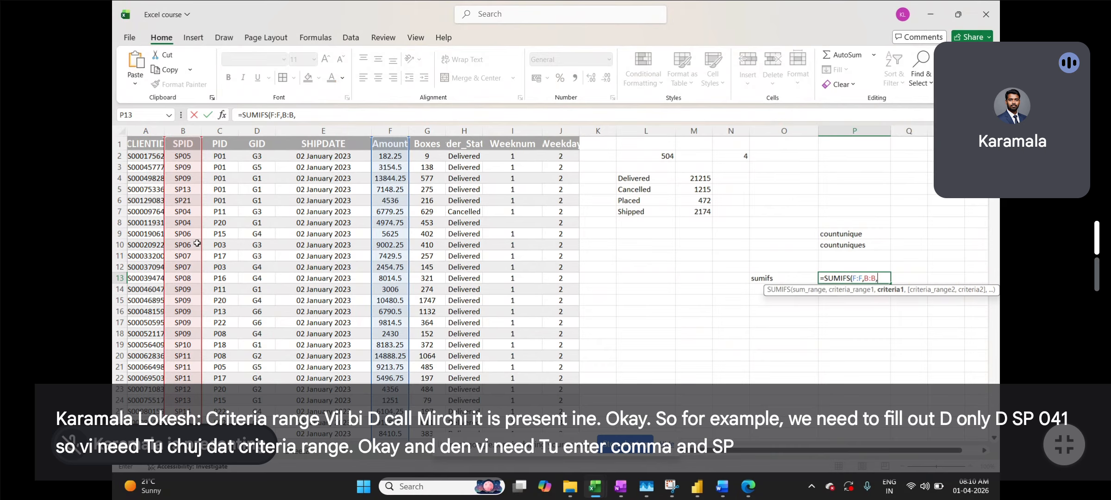
{"action": "left_click", "coordinate": [184, 212]}
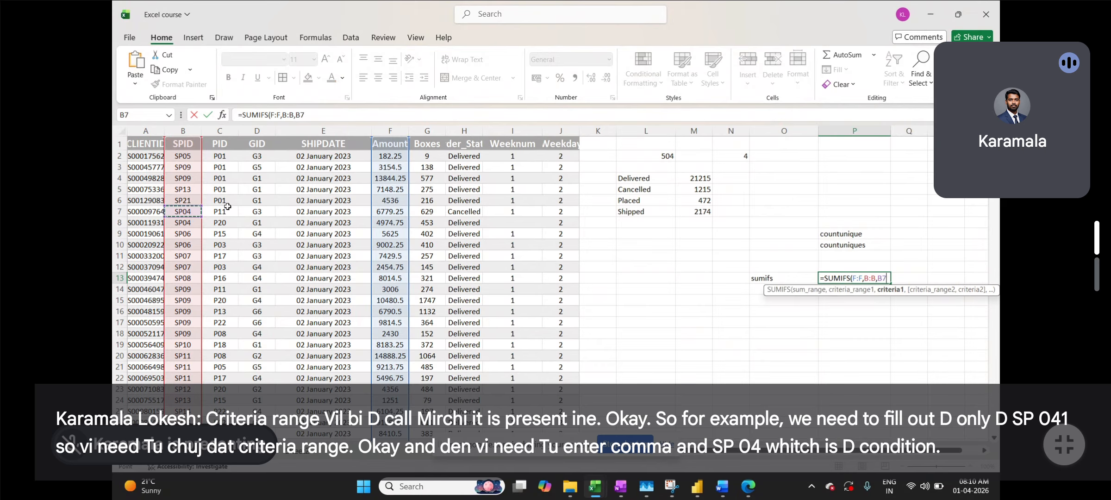
{"action": "type", "text": ","}
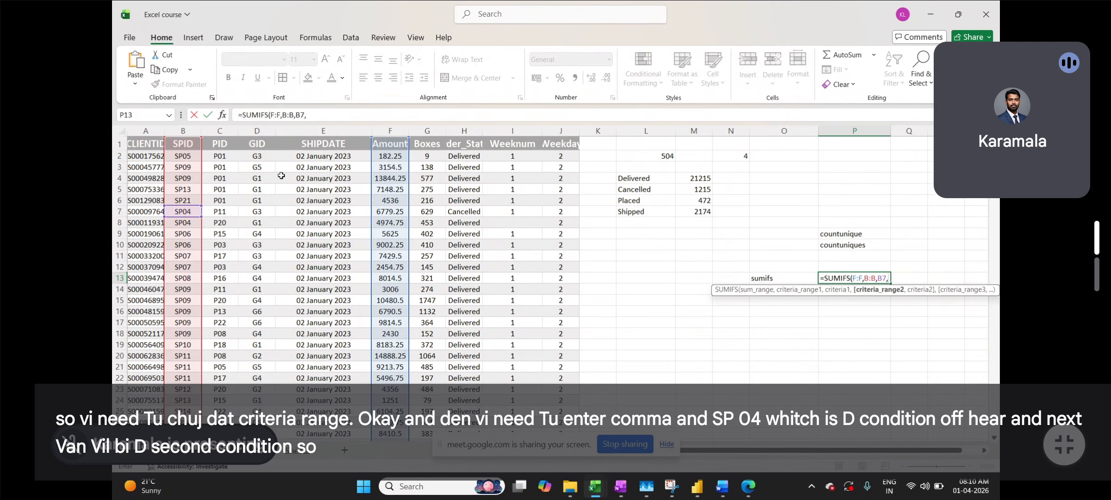
- Turn off the live captions in the Meet call
{"action": "left_click", "coordinate": [1058, 318]}
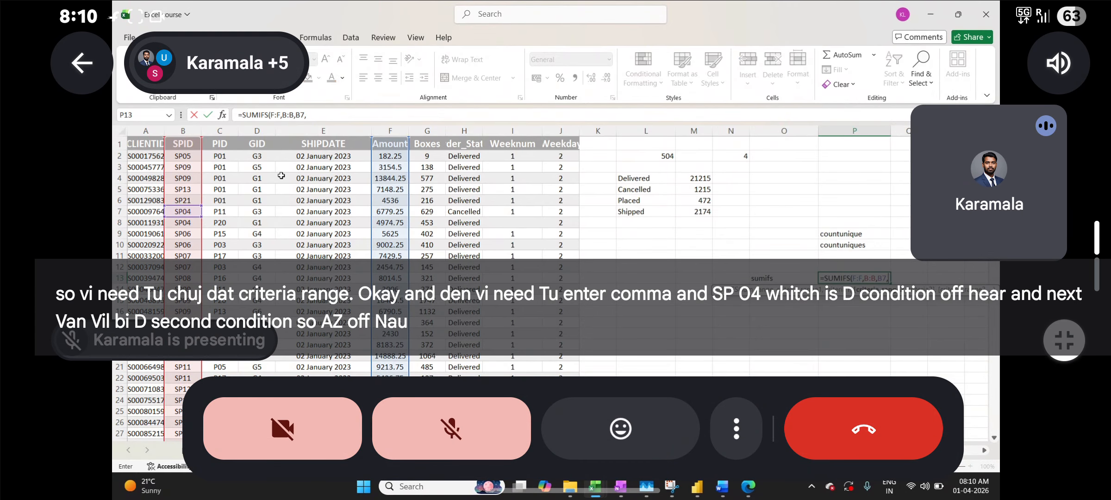
{"action": "left_click", "coordinate": [736, 440]}
{"action": "left_click", "coordinate": [653, 228]}
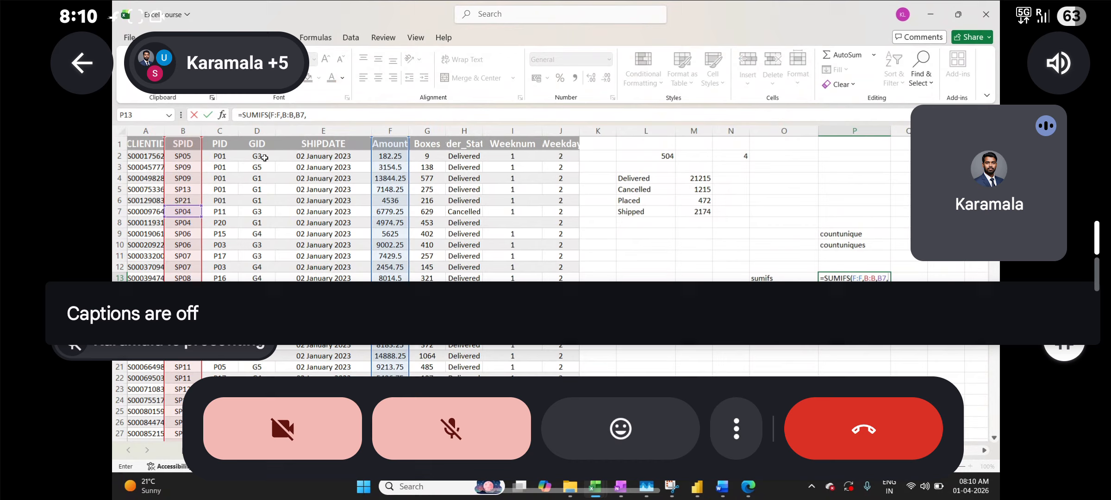
- Add GID column D:D with criterion D7 and commit =SUMIFS(F:F,B:B,B7,D:D,D7), giving 418016.25
{"action": "left_click", "coordinate": [263, 132]}
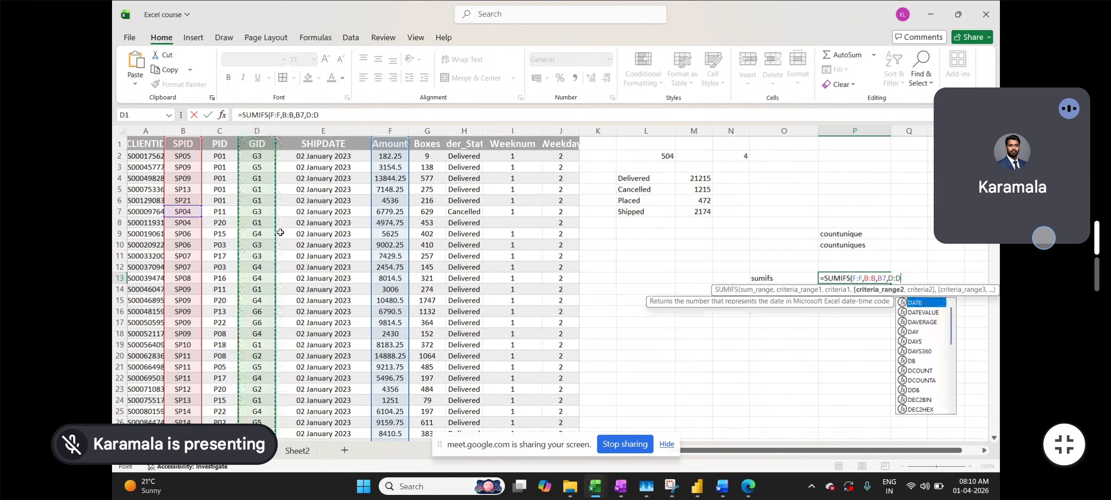
{"action": "type", "text": ","}
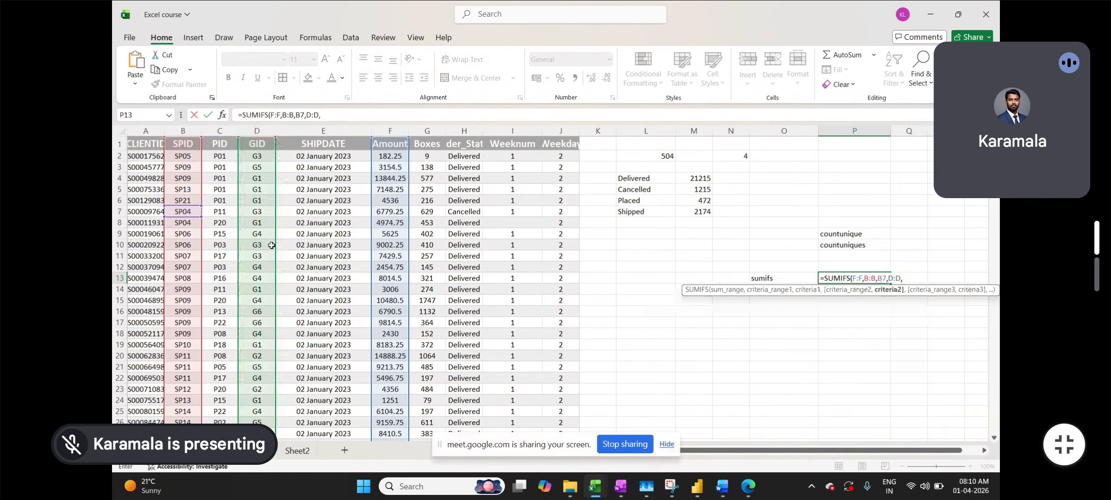
{"action": "left_click", "coordinate": [259, 213]}
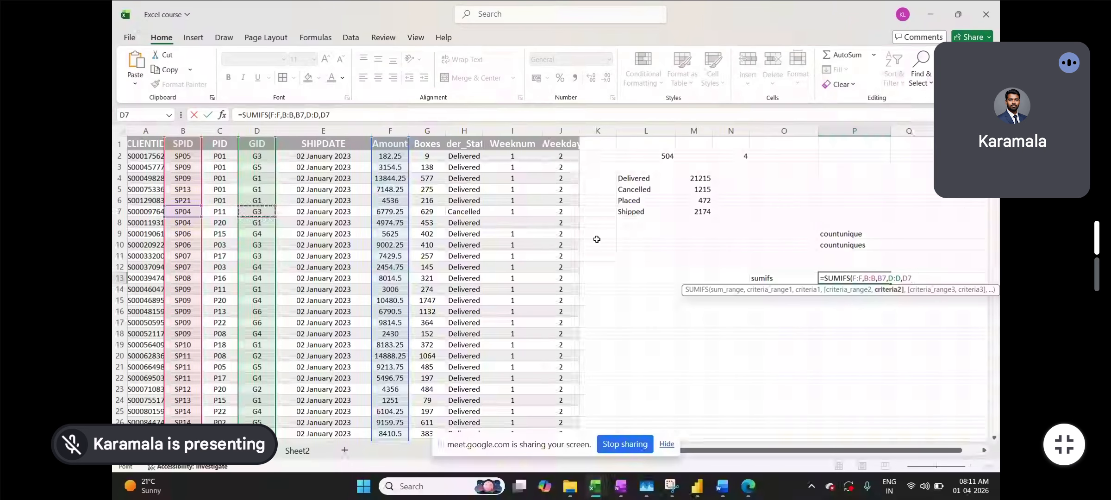
{"action": "type", "text": ")"}
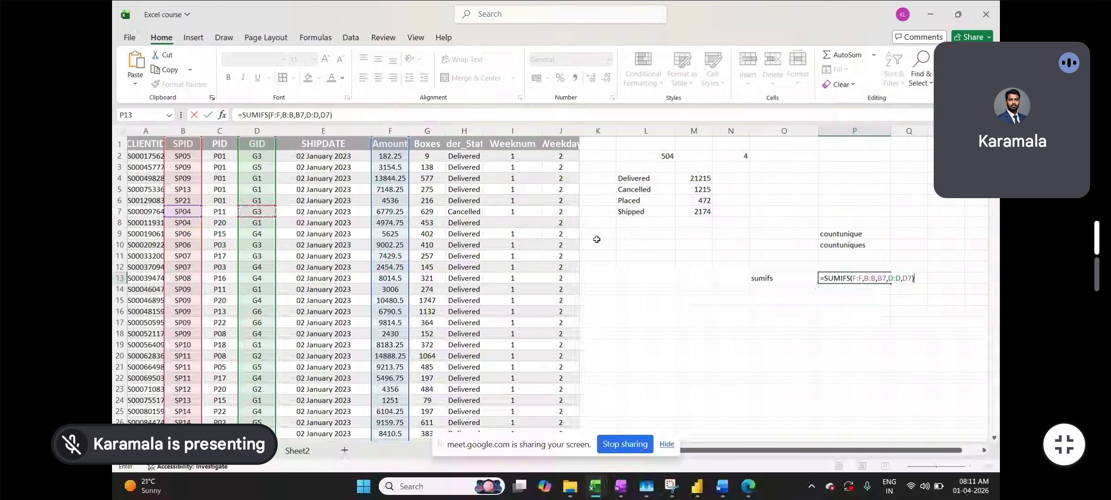
{"action": "key", "text": "Return"}
{"action": "left_click", "coordinate": [843, 278]}
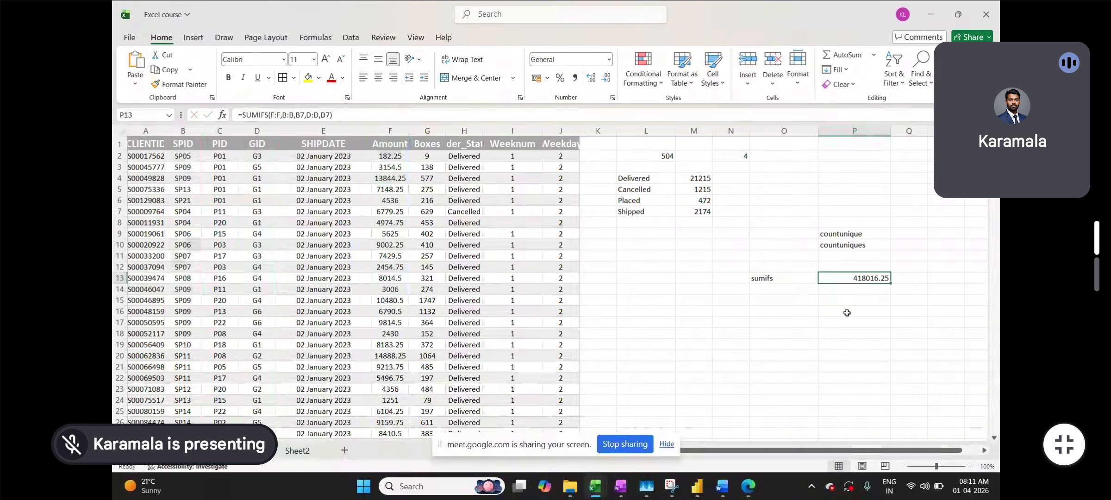
- Turn on header filters for the data table and take the 418016.25 SUMIFS result from P13 to move to M8
{"action": "left_click", "coordinate": [184, 143]}
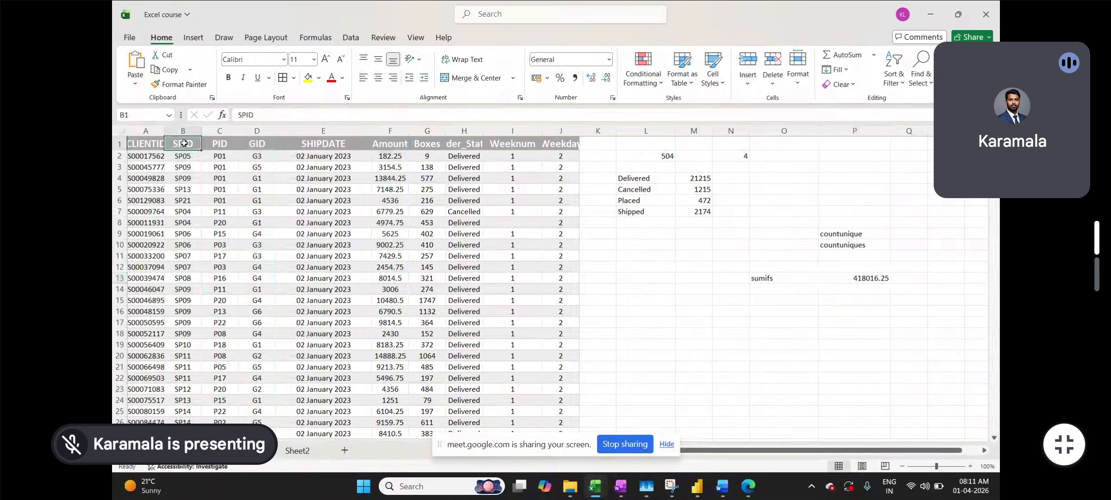
{"action": "key", "text": "ctrl+shift+l"}
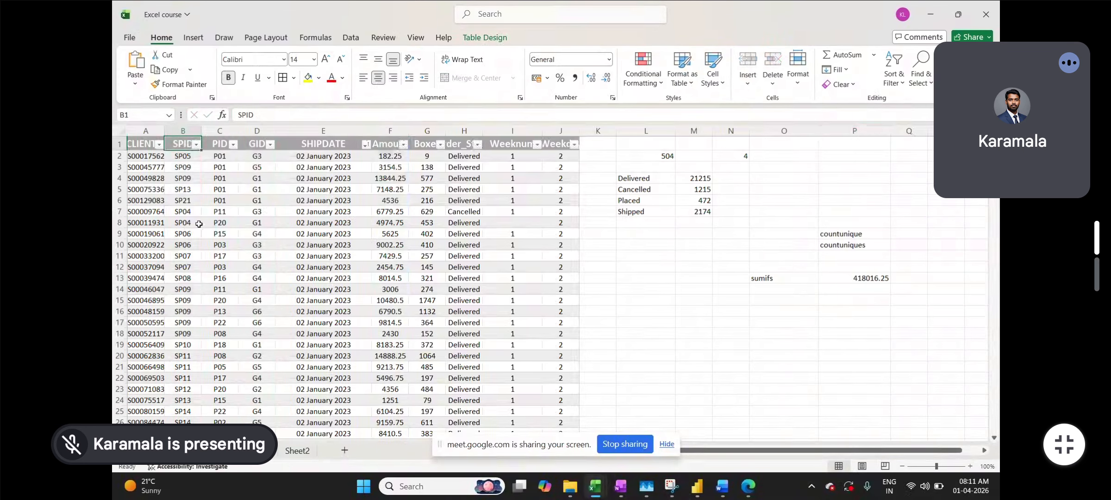
{"action": "left_click", "coordinate": [820, 278]}
{"action": "key", "text": "ctrl+c"}
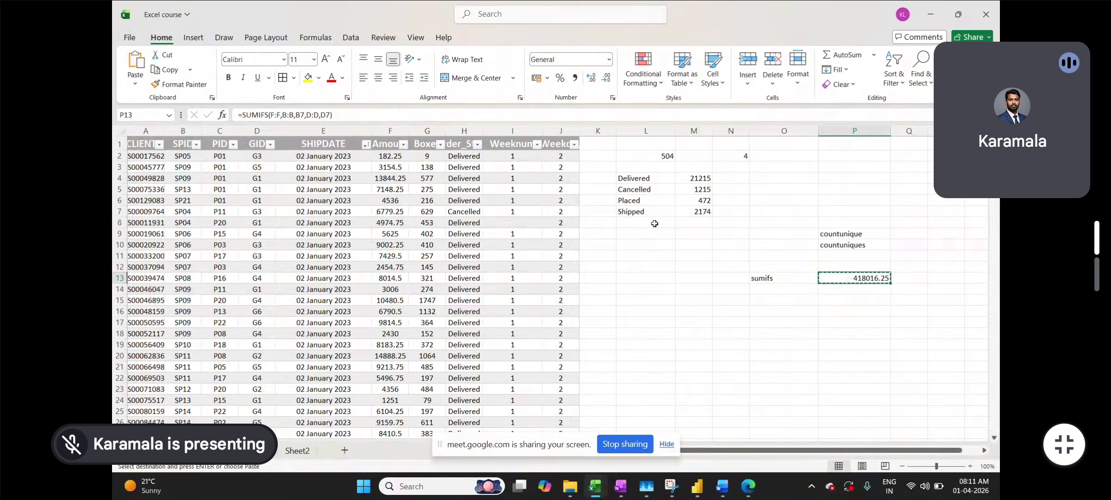
{"action": "left_click", "coordinate": [693, 223]}
- Paste the SUMIFS total into M8 and filter the SPID column to SP04 only
{"action": "key", "text": "ctrl+v"}
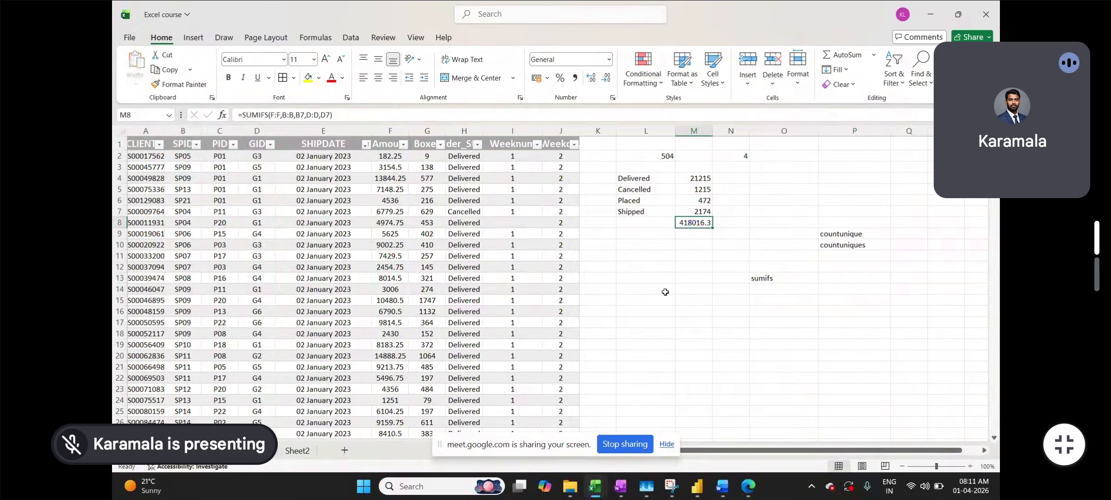
{"action": "left_click", "coordinate": [665, 290]}
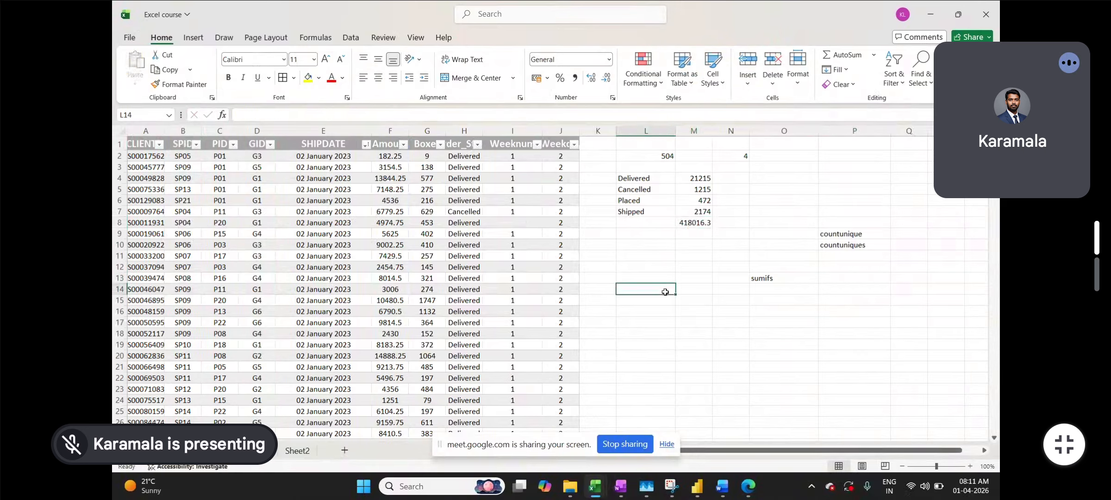
{"action": "left_click", "coordinate": [194, 144]}
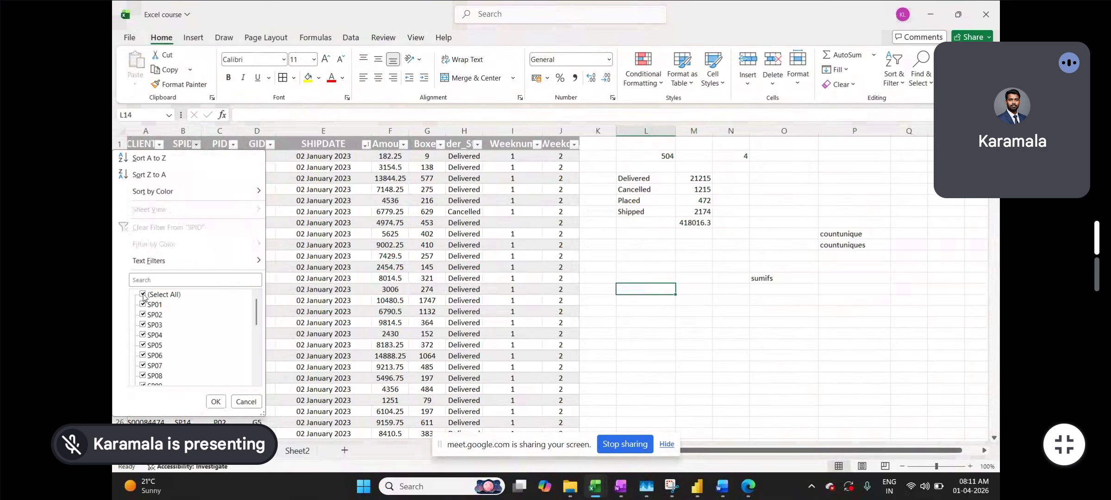
{"action": "left_click", "coordinate": [143, 293]}
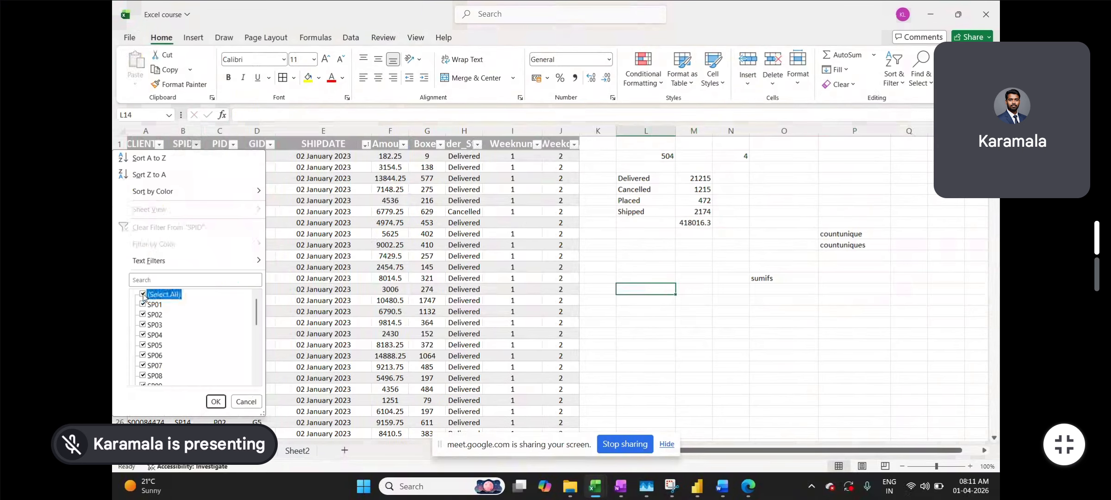
{"action": "left_click", "coordinate": [142, 334]}
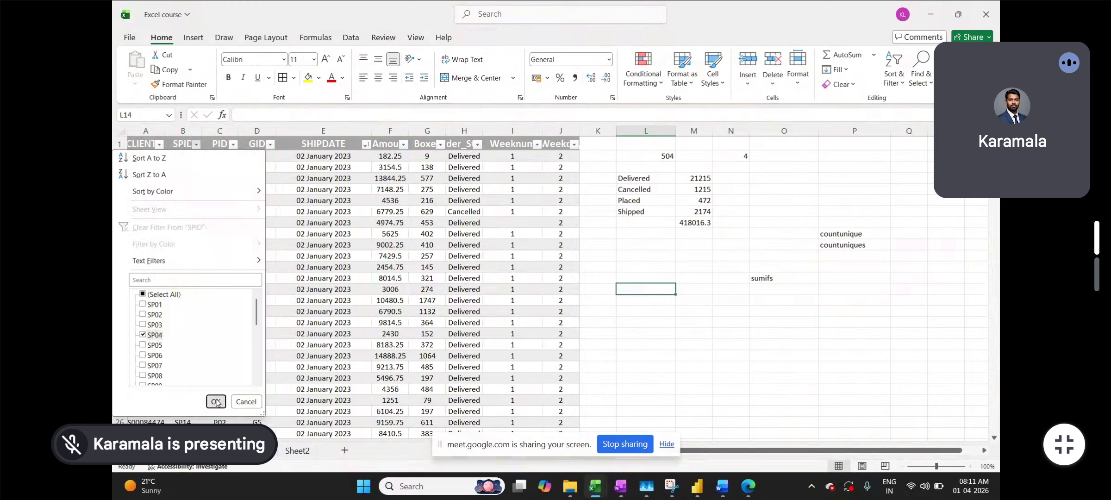
{"action": "left_click", "coordinate": [216, 401]}
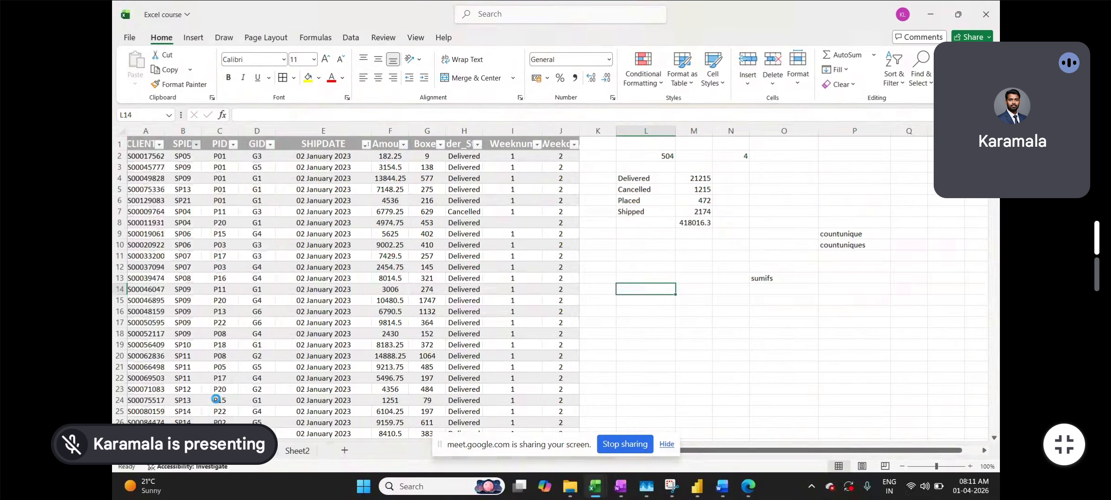
- Filter GID to G1 and select the filtered Amounts, which sum to 1476677.25, then compare with M8
{"action": "left_click", "coordinate": [270, 144]}
{"action": "left_click", "coordinate": [152, 294]}
{"action": "left_click", "coordinate": [152, 304]}
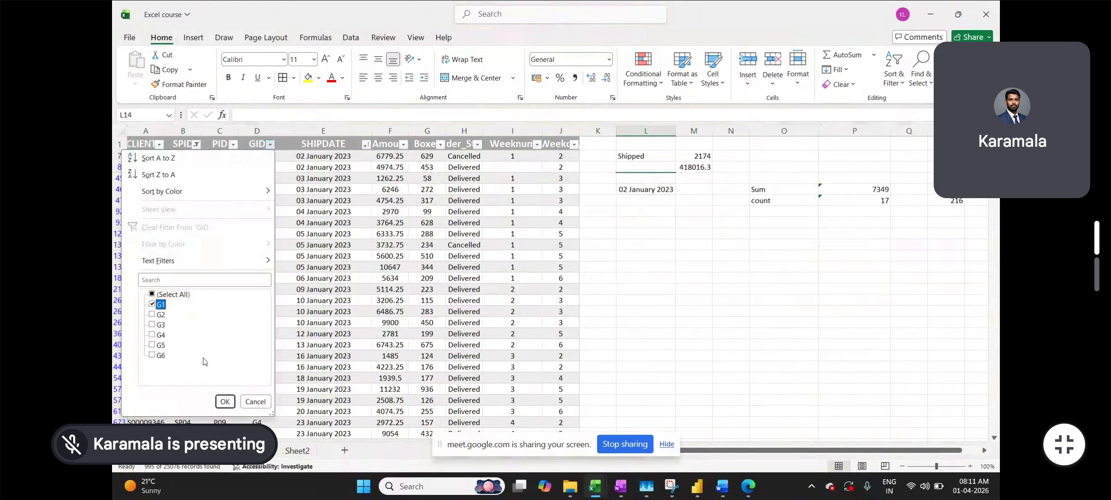
{"action": "left_click", "coordinate": [223, 401]}
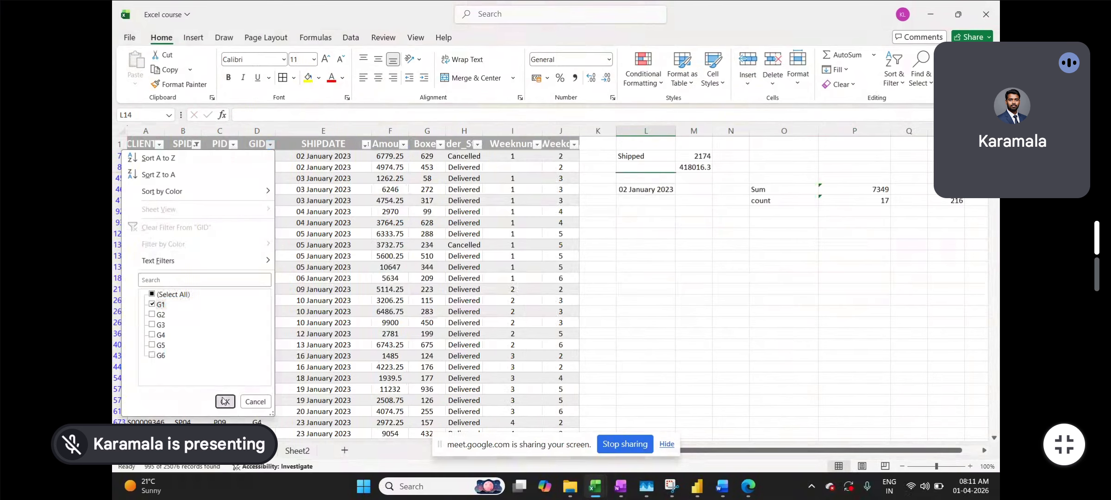
{"action": "left_click", "coordinate": [393, 157]}
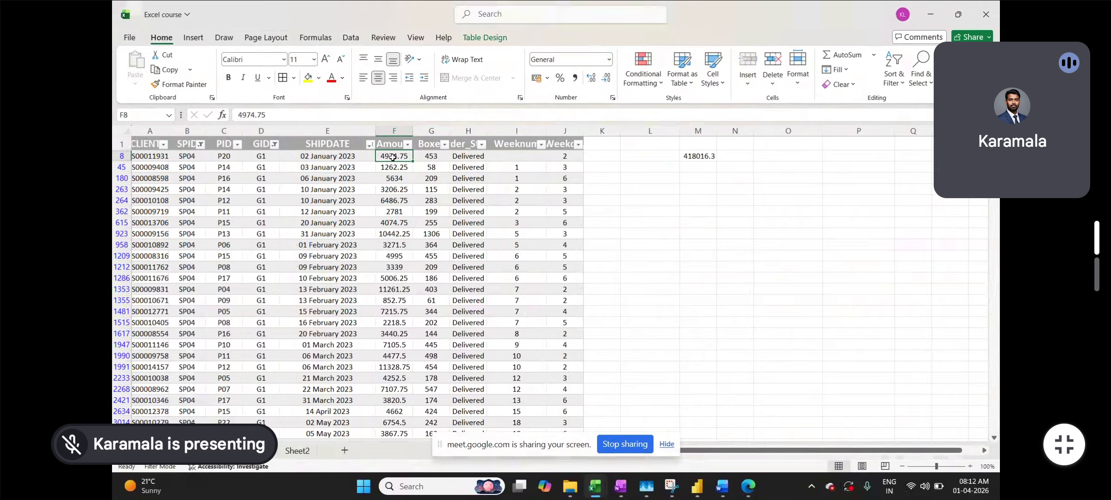
{"action": "key", "text": "ctrl+shift+Down"}
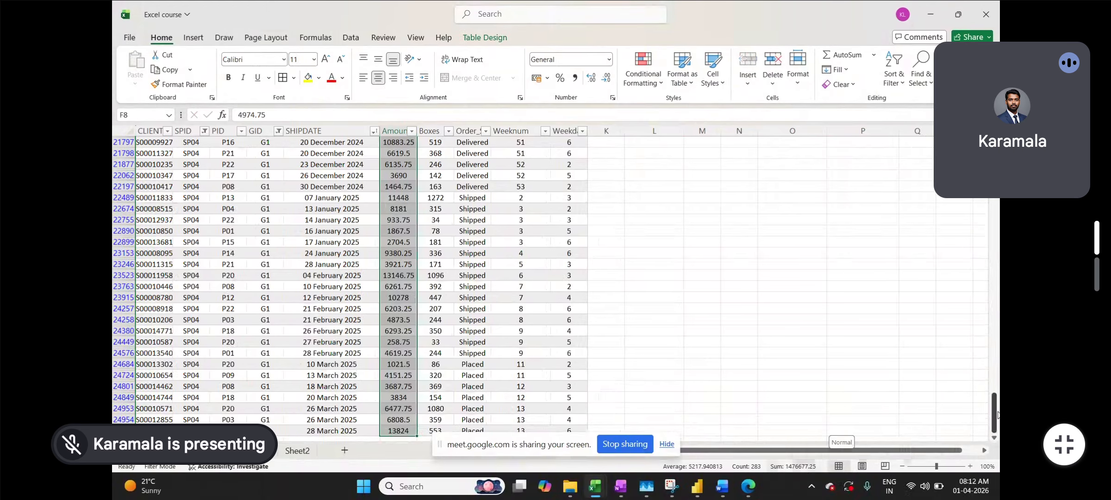
{"action": "scroll", "coordinate": [761, 361], "scroll_direction": "down", "scroll_amount": 3}
{"action": "scroll", "coordinate": [760, 361], "scroll_direction": "up", "scroll_amount": 6}
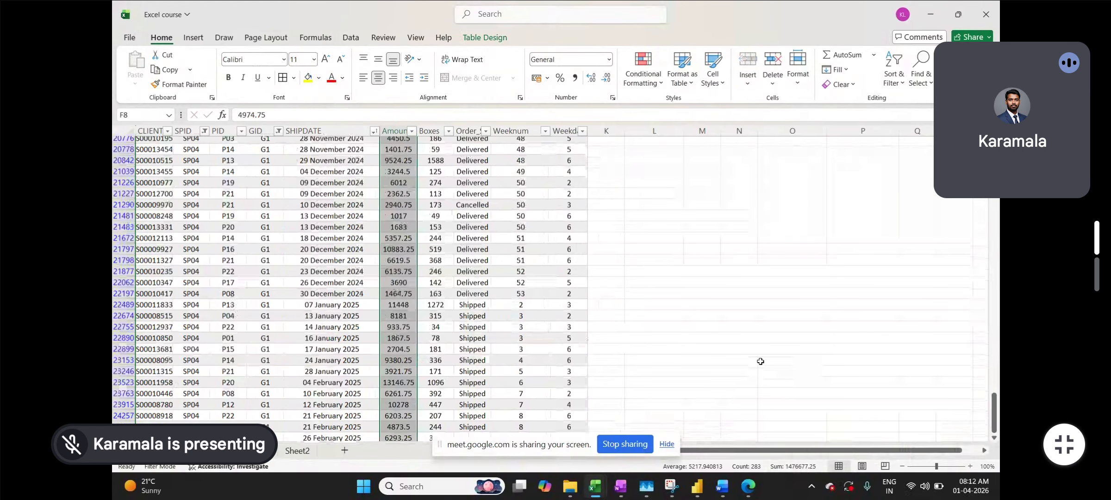
{"action": "left_click_drag", "start_coordinate": [994, 412], "coordinate": [995, 144]}
{"action": "double_click", "coordinate": [705, 156]}
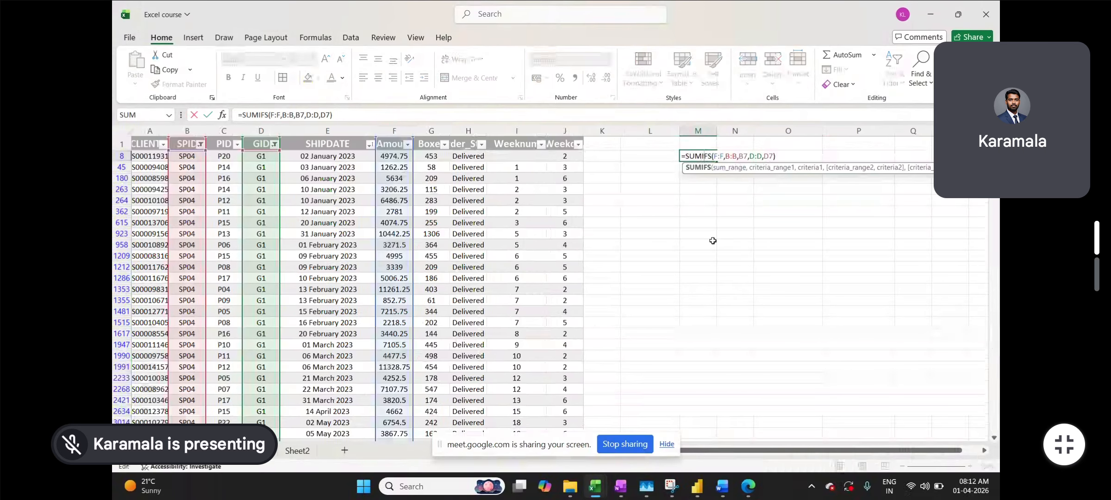
- Turn off the AutoFilter so all rows show, leaving M8's SUMIFS formula unchanged
{"action": "left_click", "coordinate": [306, 270]}
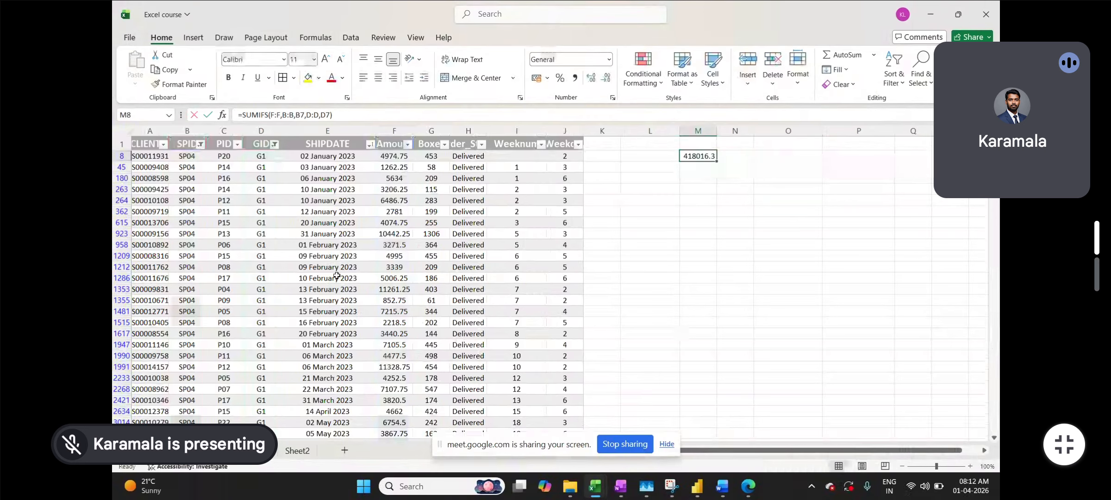
{"action": "key", "text": "ctrl+shift+l"}
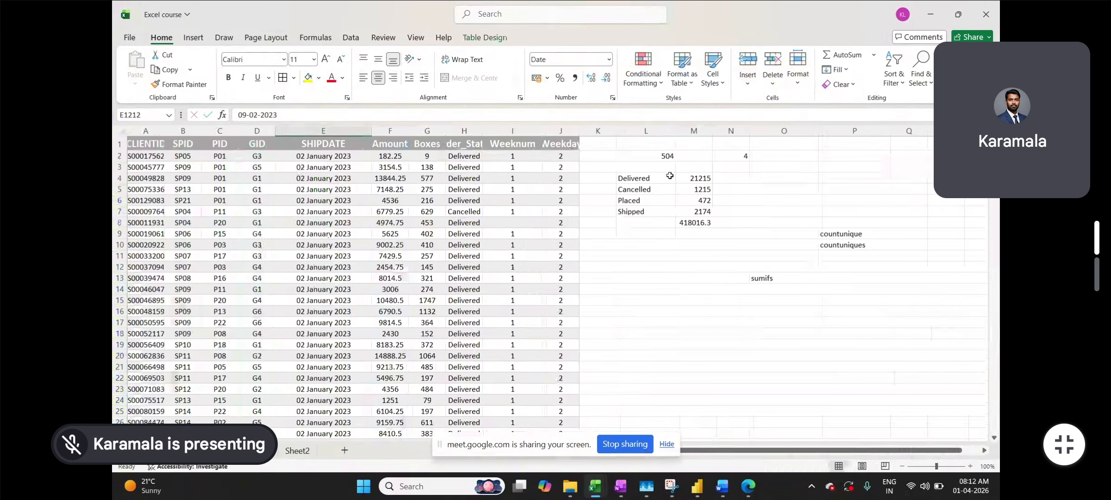
{"action": "double_click", "coordinate": [685, 223]}
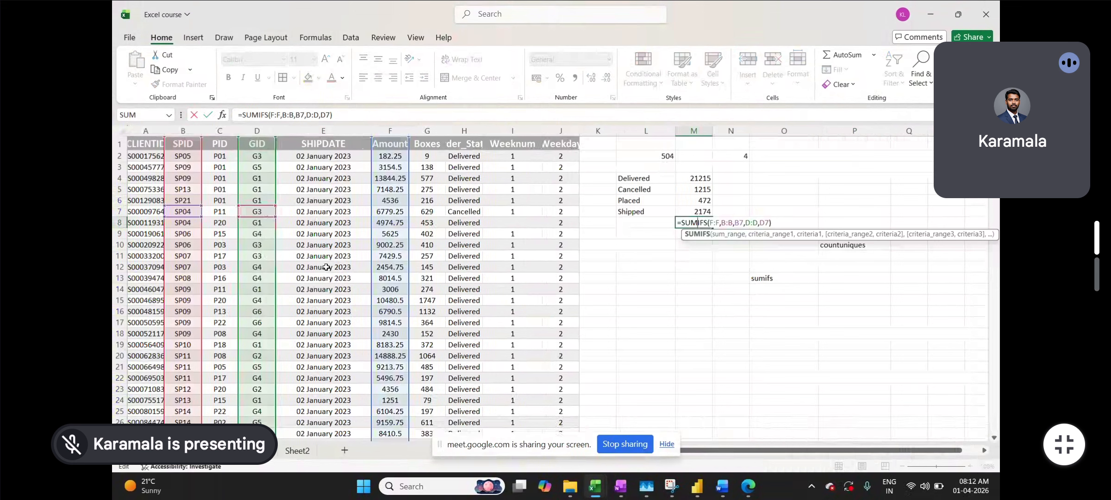
{"action": "left_click", "coordinate": [207, 114]}
{"action": "left_click", "coordinate": [189, 146]}
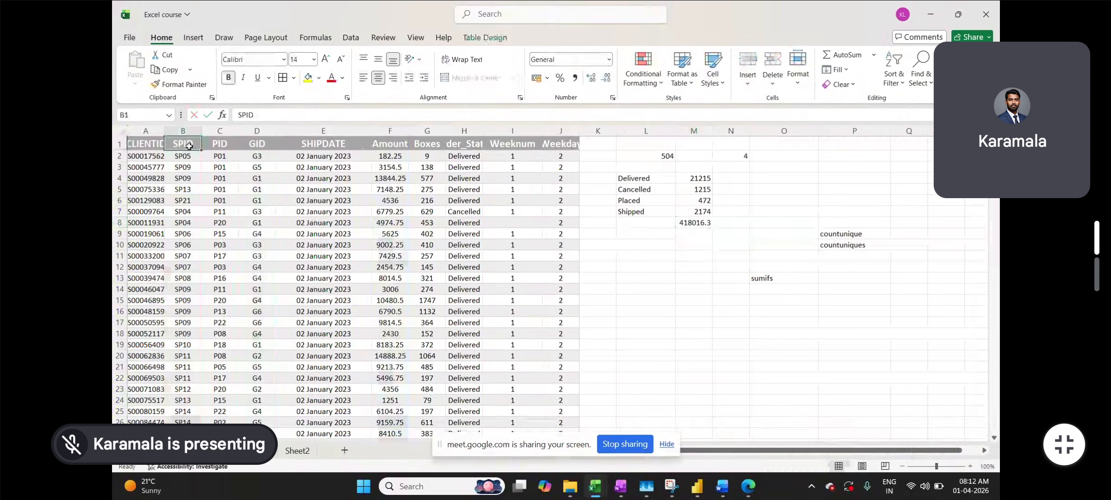
- Turn filters back on and filter the SPID column to SP04 only
{"action": "key", "text": "ctrl+shift+l"}
{"action": "key", "text": "ctrl+shift+Down"}
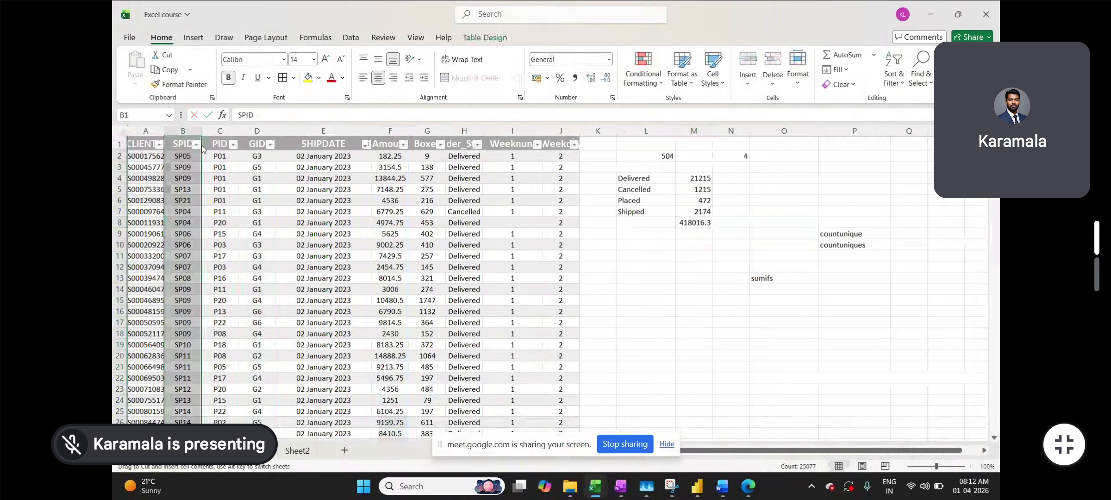
{"action": "left_click", "coordinate": [196, 144]}
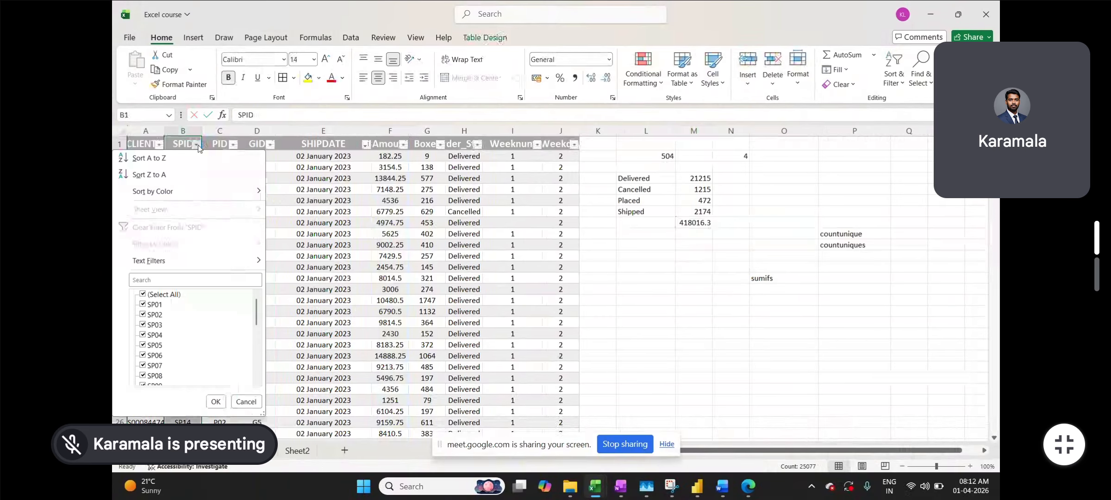
{"action": "left_click", "coordinate": [144, 294]}
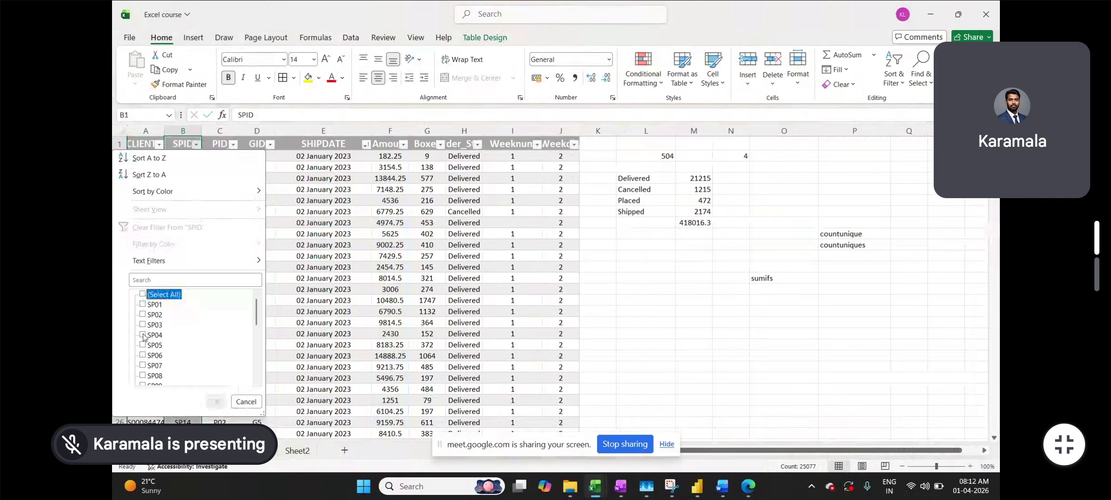
{"action": "left_click", "coordinate": [147, 335]}
{"action": "left_click", "coordinate": [215, 401]}
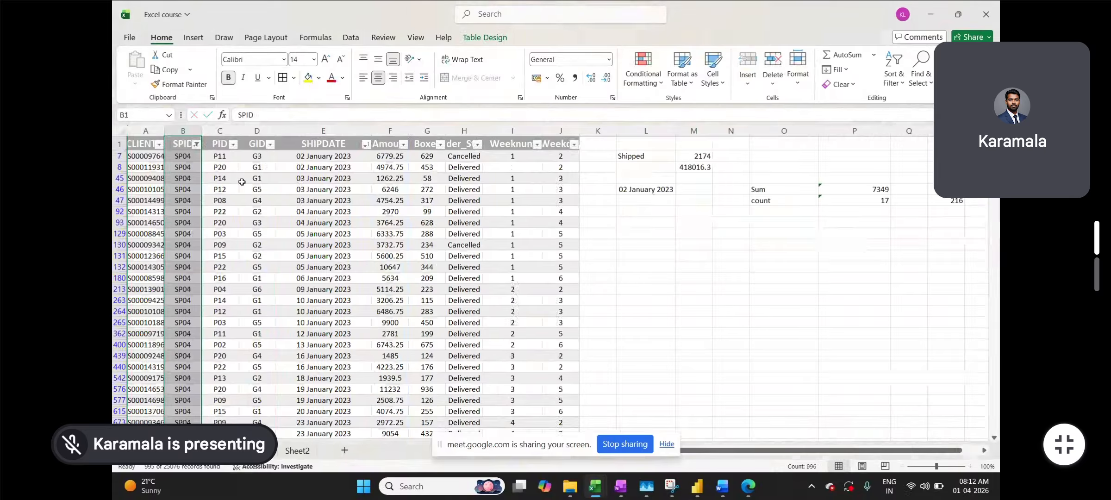
- Filter GID to G3, confirm the Amounts sum to 418016.25, then clear the filters
{"action": "left_click", "coordinate": [242, 182]}
{"action": "key", "text": "alt+Down"}
{"action": "left_click", "coordinate": [151, 294]}
{"action": "left_click", "coordinate": [152, 324]}
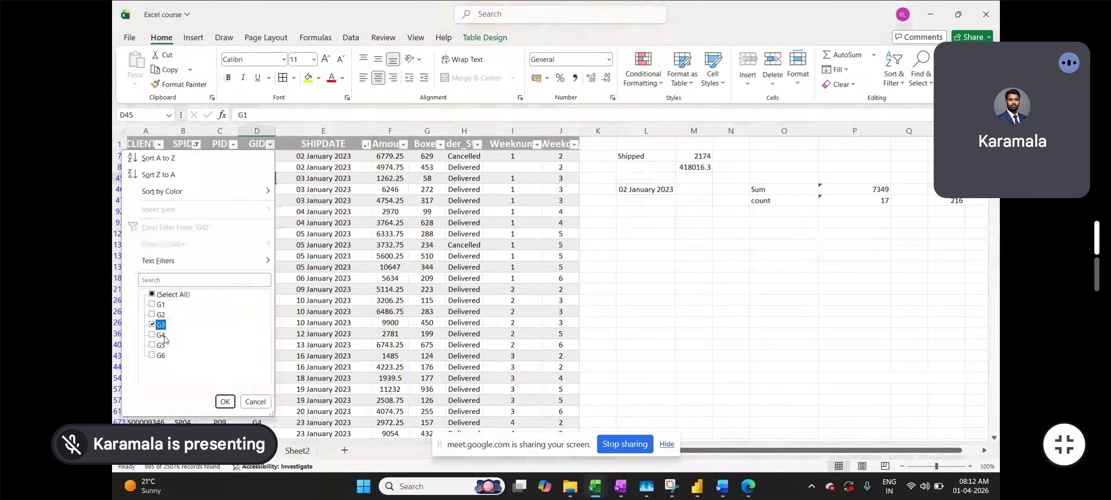
{"action": "left_click", "coordinate": [225, 402]}
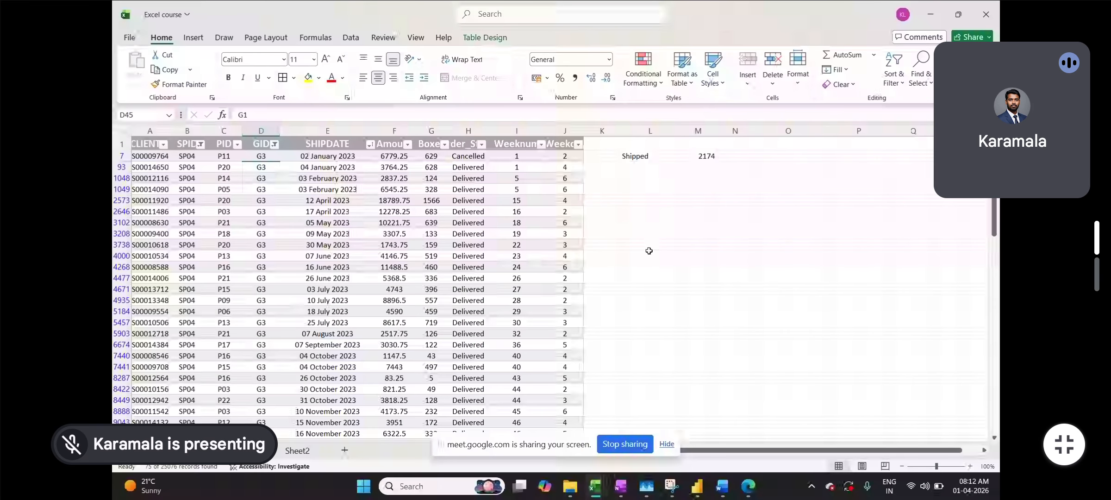
{"action": "left_click", "coordinate": [397, 156]}
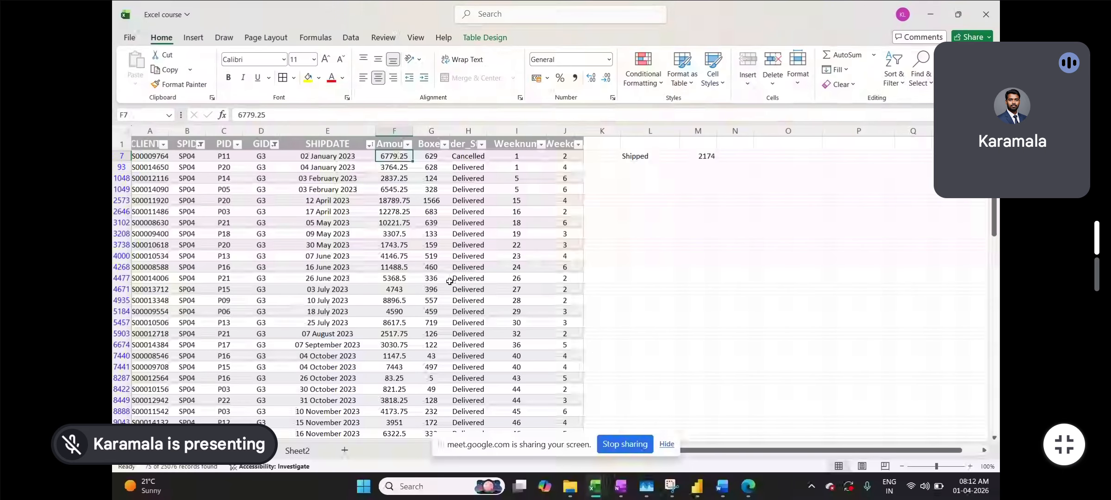
{"action": "key", "text": "ctrl+shift+Down"}
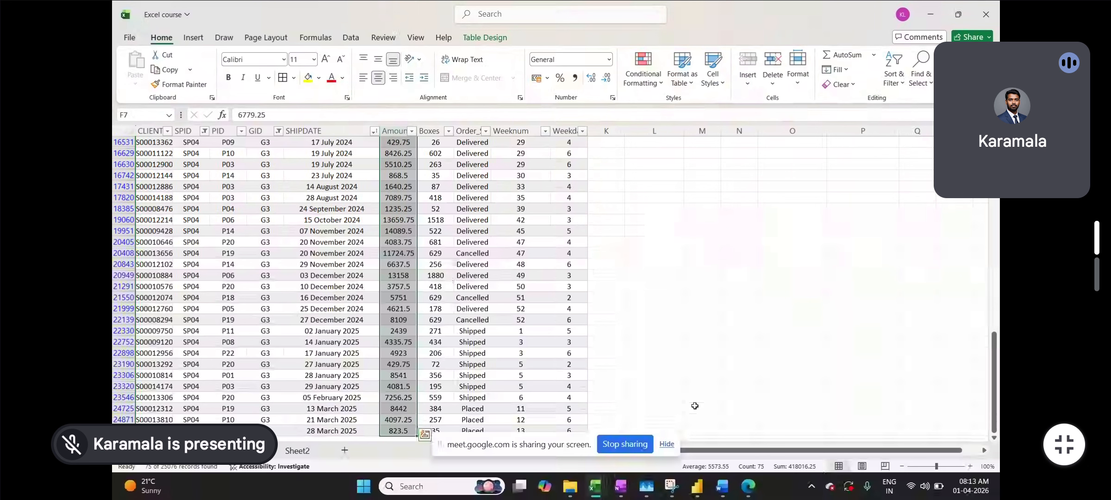
{"action": "scroll", "coordinate": [621, 376], "scroll_direction": "up", "scroll_amount": 10}
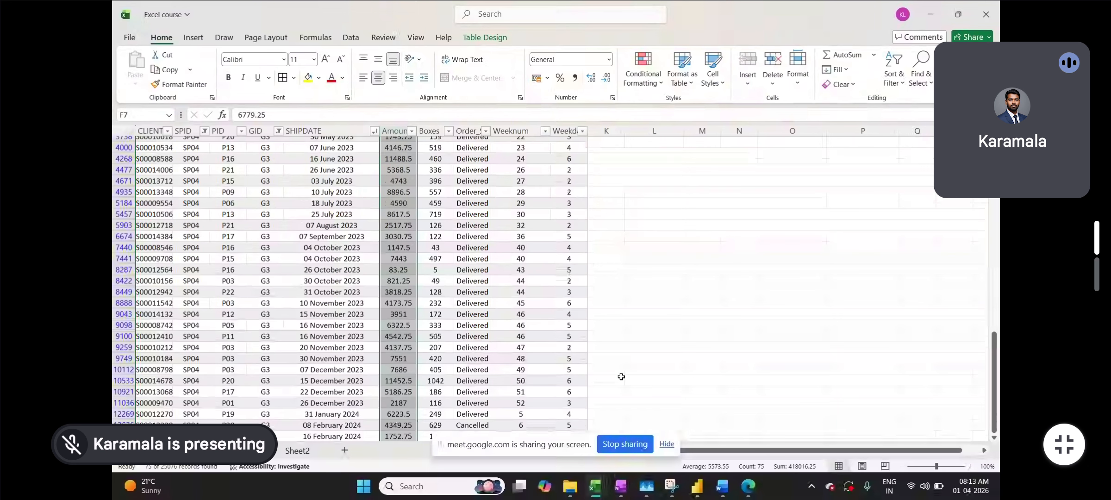
{"action": "scroll", "coordinate": [524, 334], "scroll_direction": "up", "scroll_amount": 3}
{"action": "left_click", "coordinate": [362, 264]}
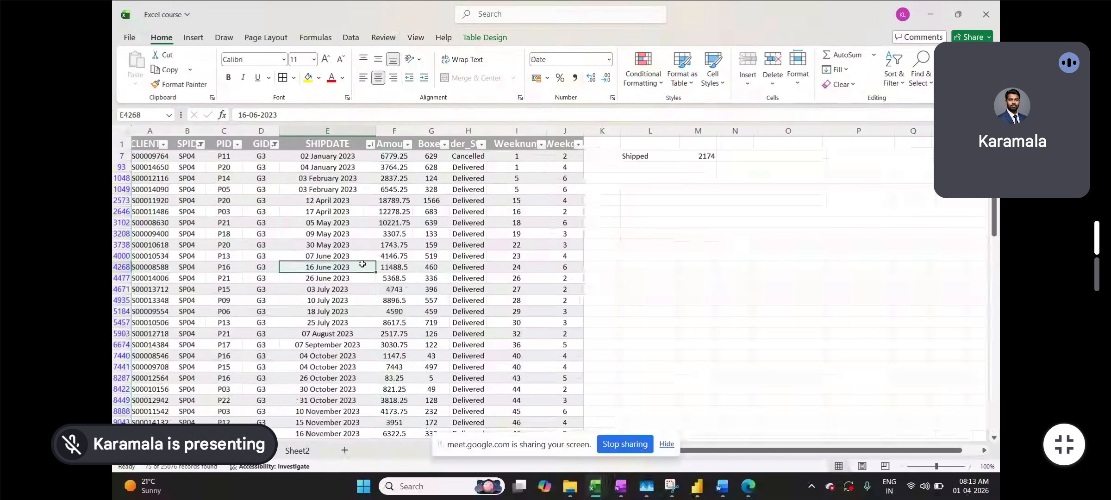
{"action": "key", "text": "ctrl+shift+l"}
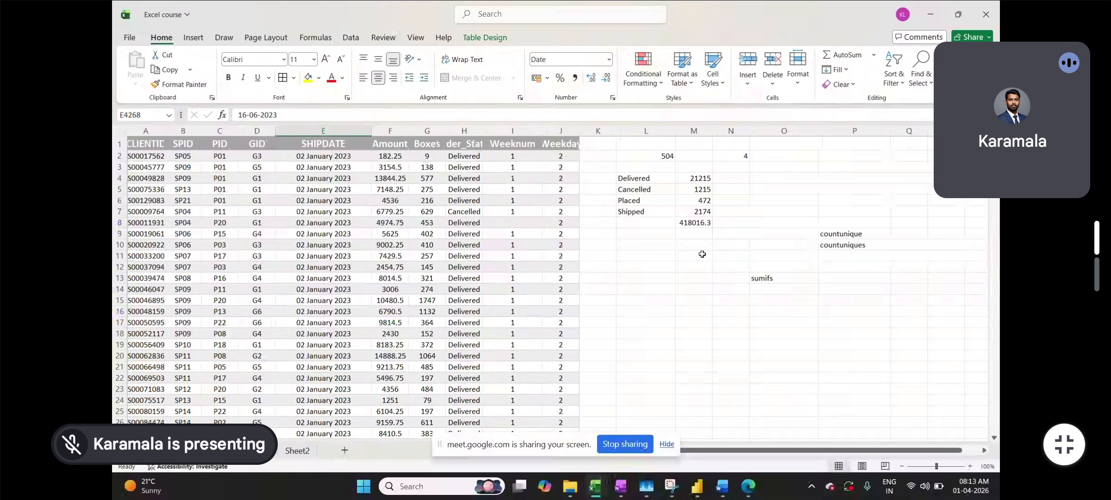
- Delete the 418016.3 total from M8 and move to Sheet2 below the status summary
{"action": "left_click", "coordinate": [700, 226]}
{"action": "key", "text": "Delete"}
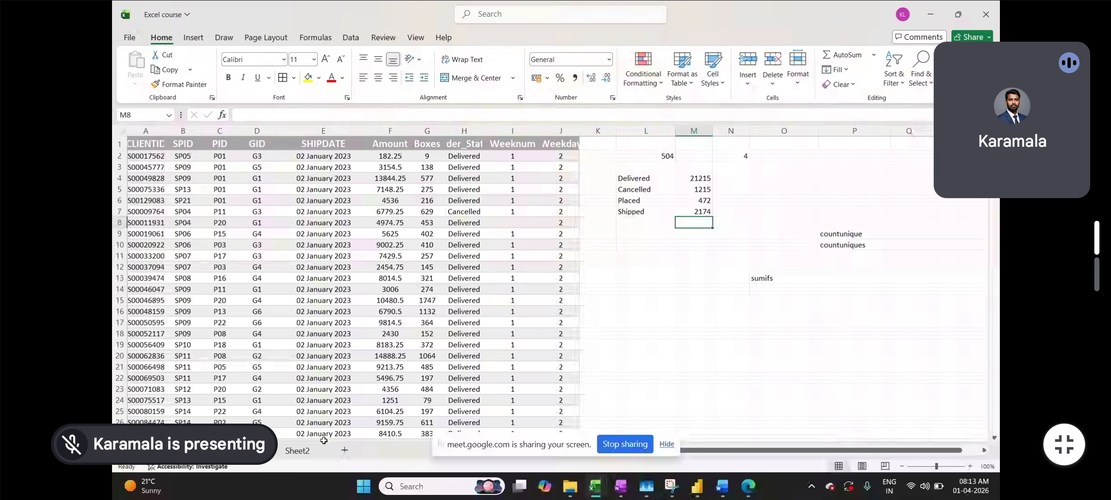
{"action": "left_click", "coordinate": [297, 450]}
{"action": "scroll", "coordinate": [460, 379], "scroll_direction": "down", "scroll_amount": 2}
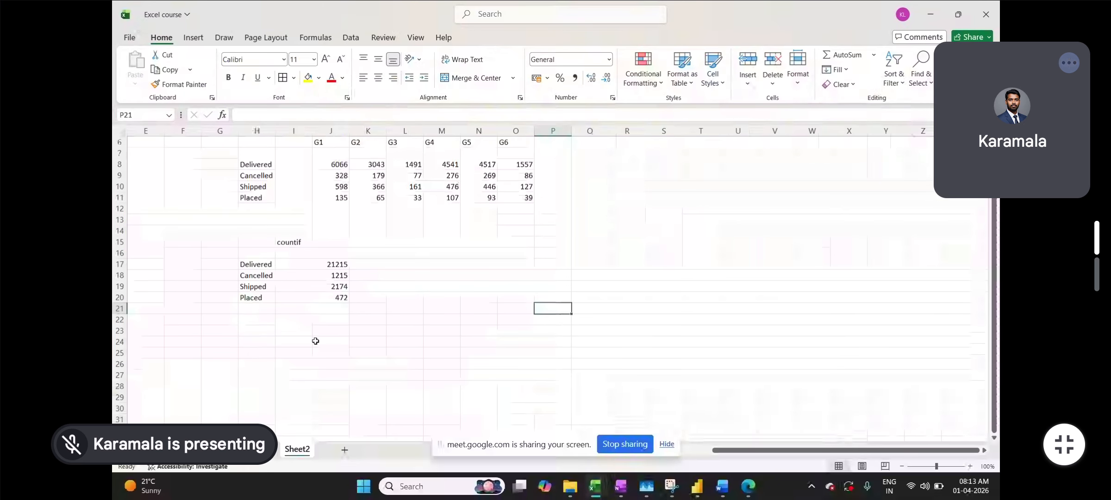
{"action": "left_click", "coordinate": [260, 338]}
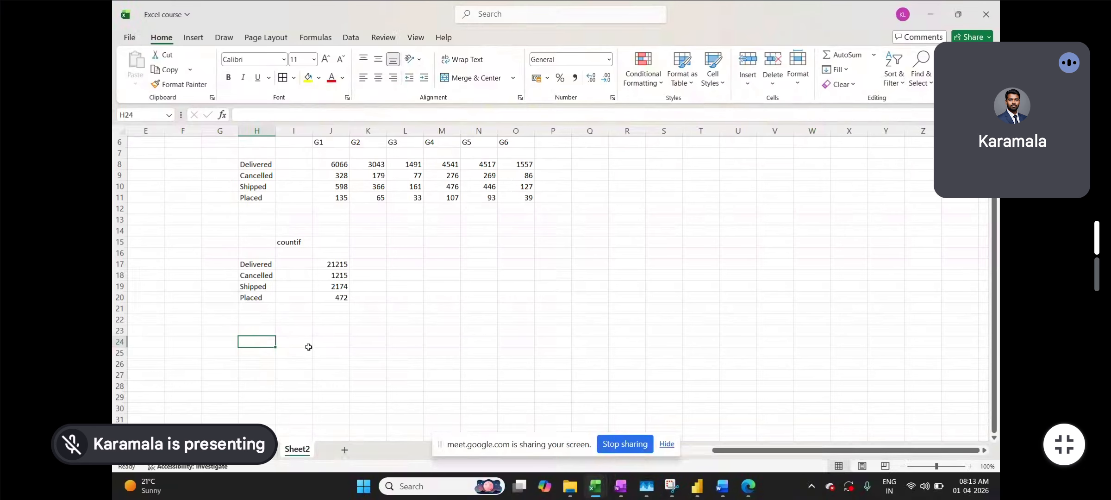
{"action": "scroll", "coordinate": [313, 384], "scroll_direction": "down", "scroll_amount": 1}
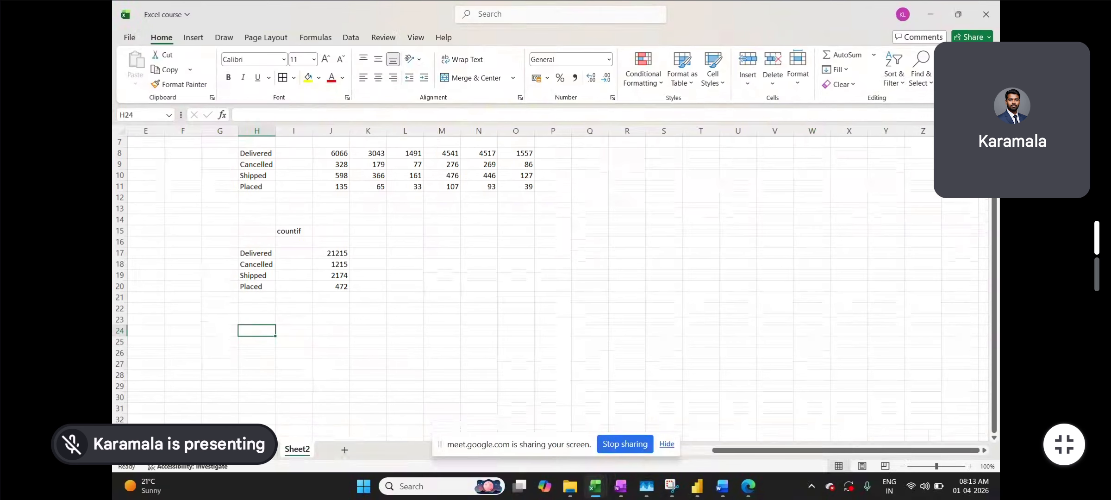
- Switch between the data sheet, Meet and Sheet2, ending on Sheet2 at cell J24
{"action": "key", "text": "ctrl+Page_Up"}
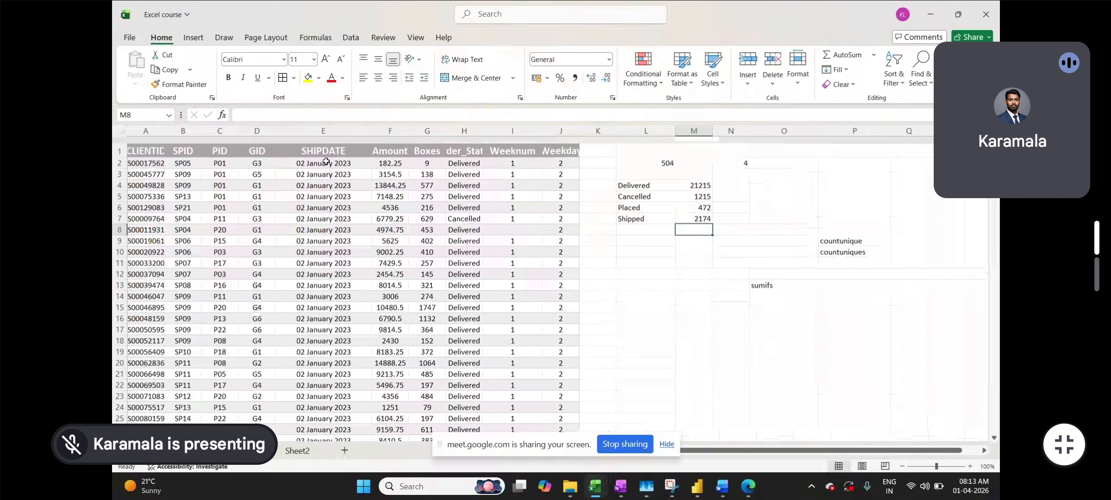
{"action": "key", "text": "alt+Tab"}
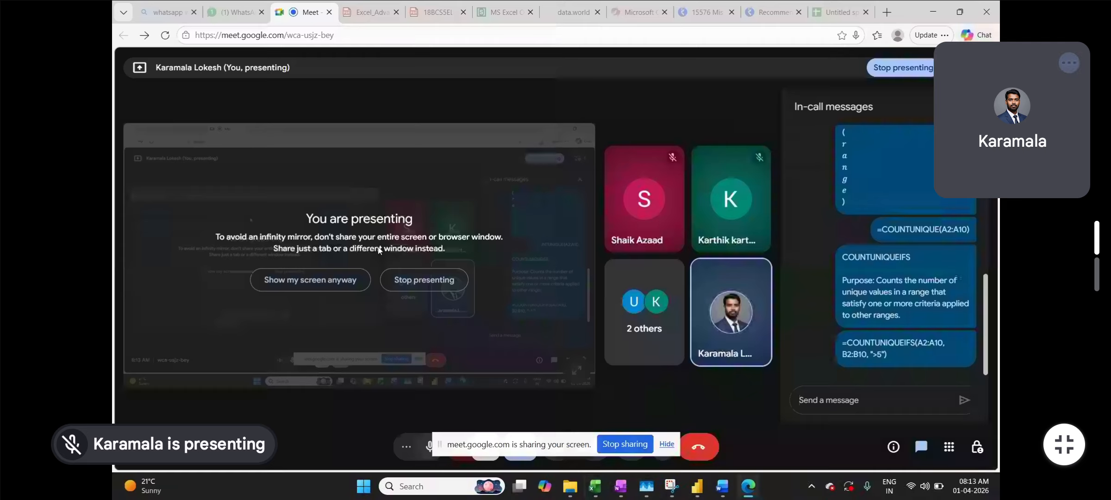
{"action": "key", "text": "alt+Tab"}
{"action": "left_click", "coordinate": [309, 455]}
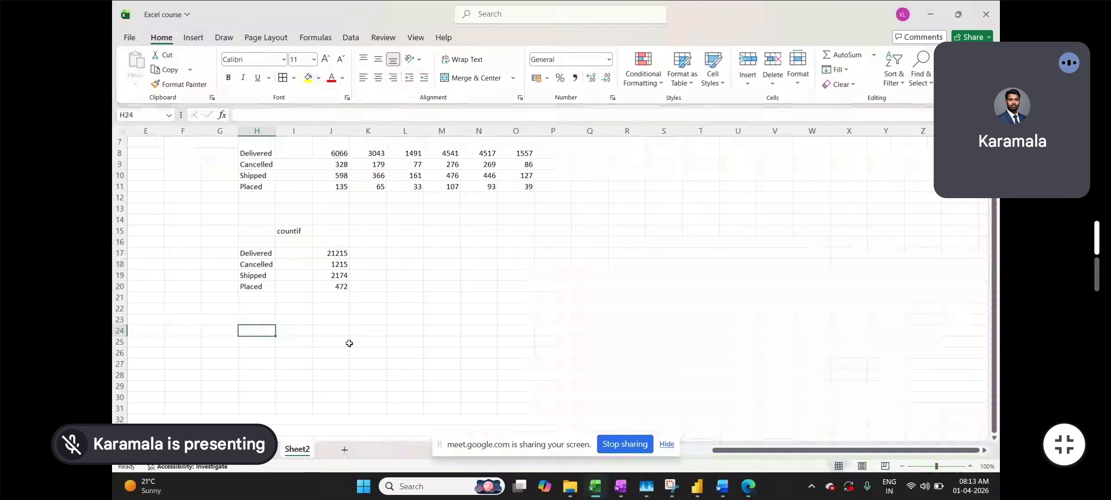
{"action": "key", "text": "alt+Tab"}
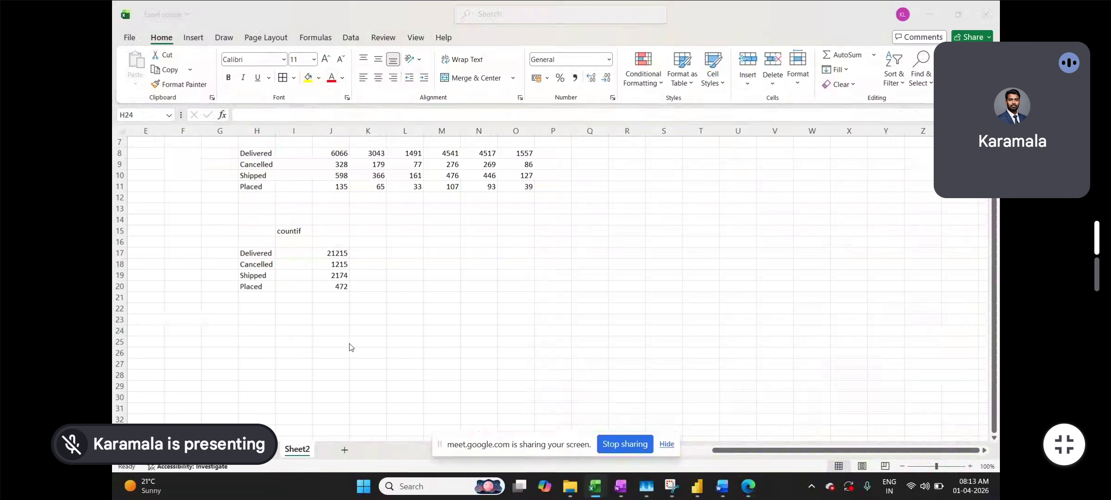
{"action": "key", "text": "alt+Tab"}
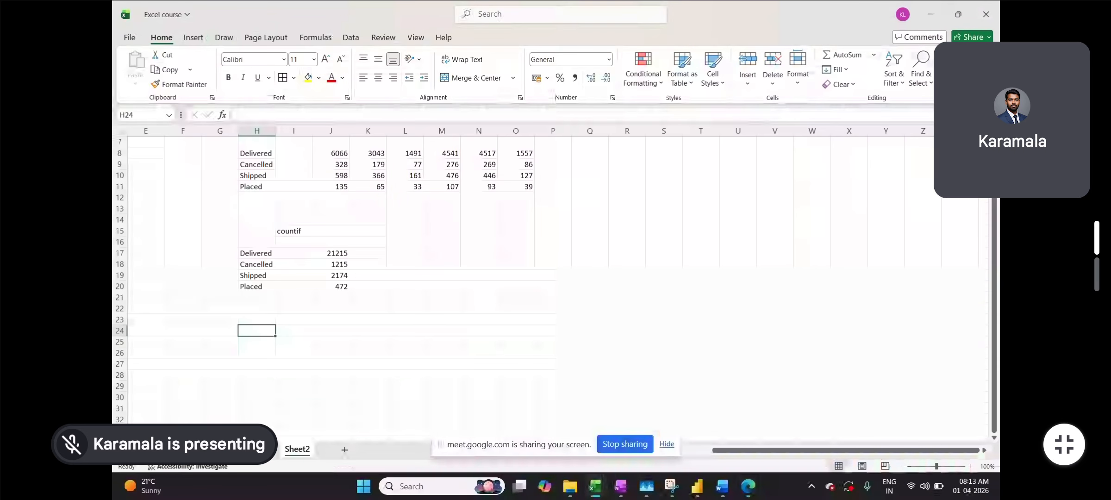
{"action": "key", "text": "ctrl+Page_Up"}
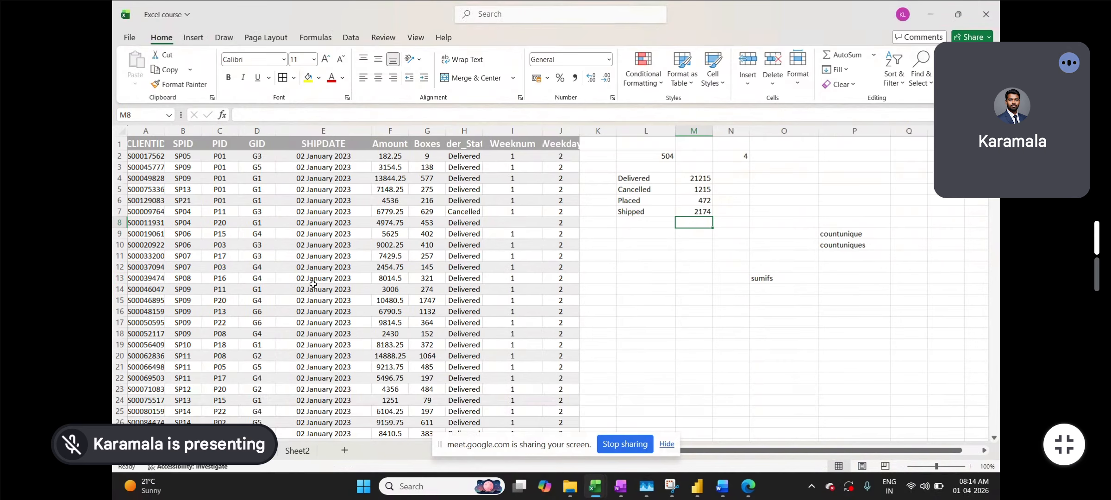
{"action": "left_click", "coordinate": [296, 451]}
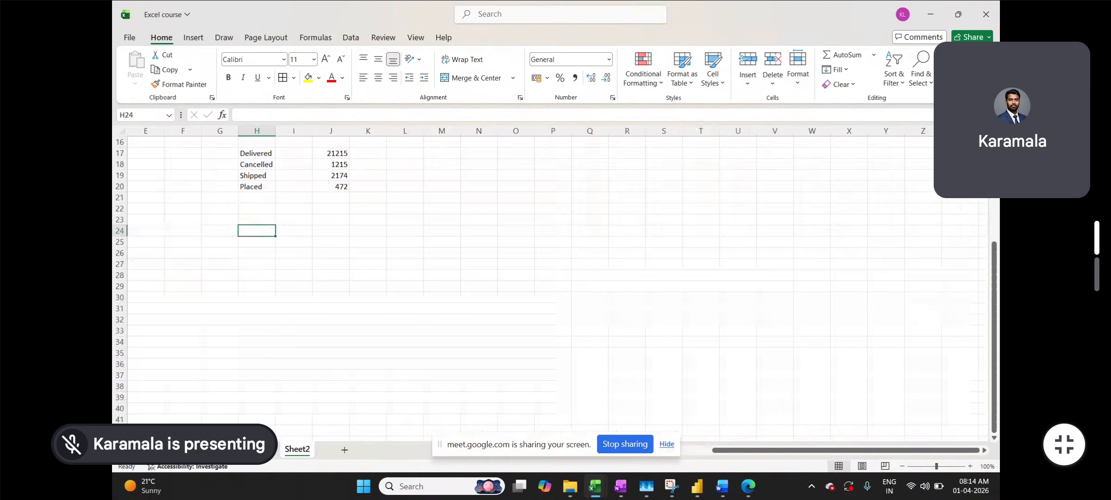
{"action": "left_click", "coordinate": [260, 451]}
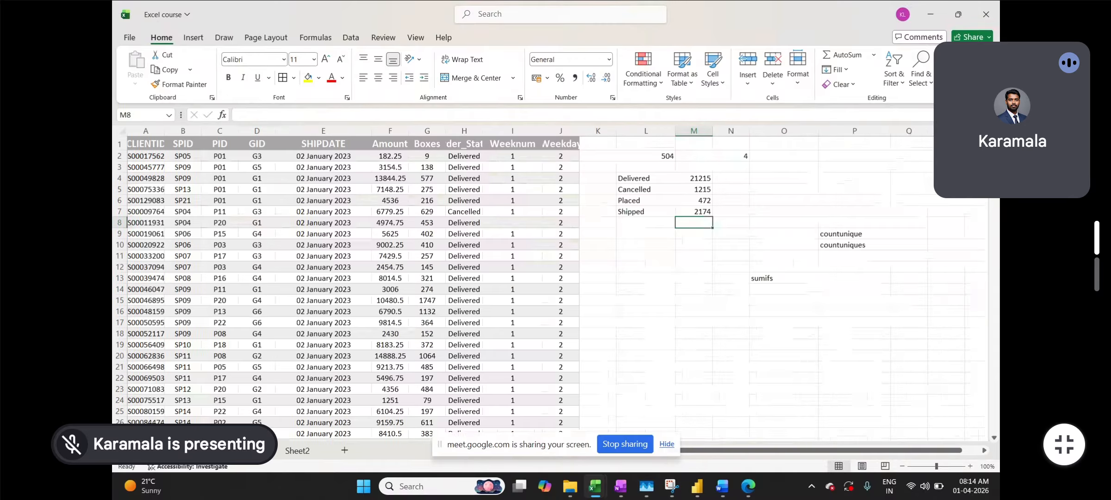
{"action": "left_click", "coordinate": [303, 452]}
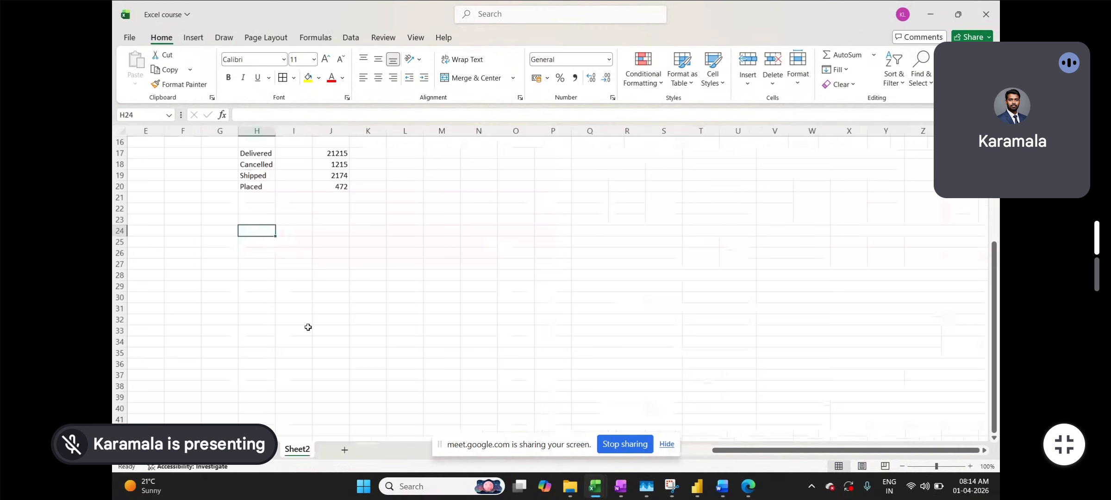
{"action": "left_click", "coordinate": [319, 231]}
- Enter =TRANSPOSE(UNIQUE('Day2'!$E:$E)) in J24 to spill the unique ship dates across row 24
{"action": "type", "text": "="}
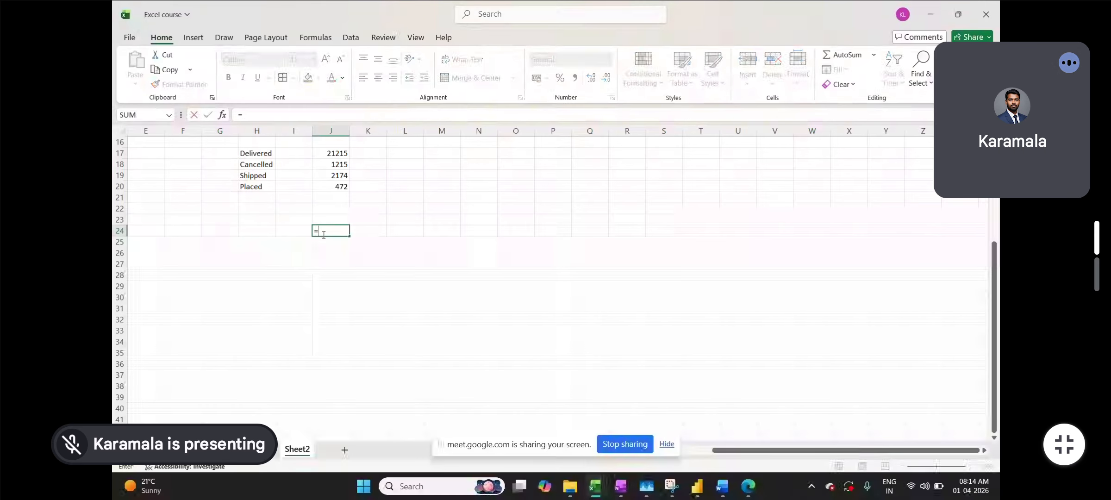
{"action": "type", "text": "tra"}
{"action": "key", "text": "Tab"}
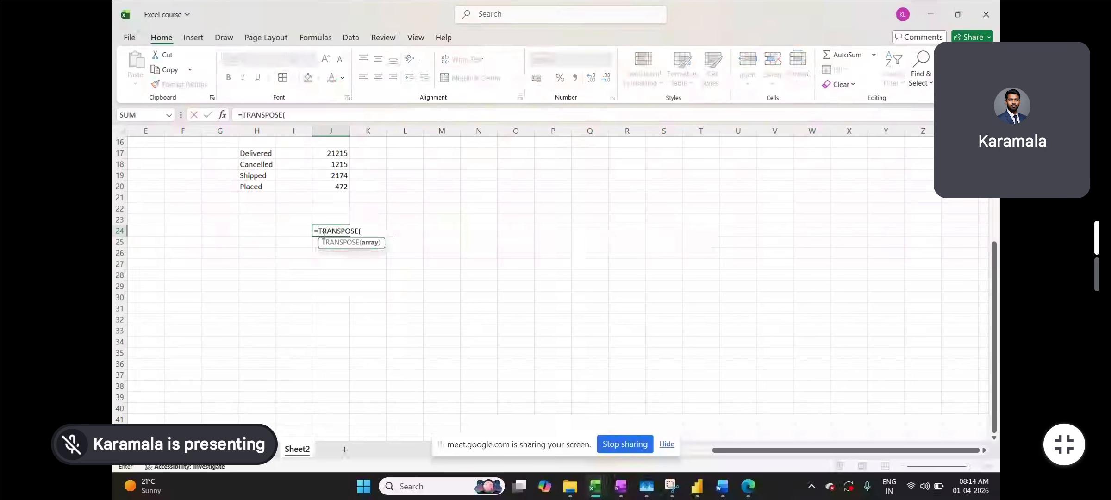
{"action": "type", "text": "uniq"}
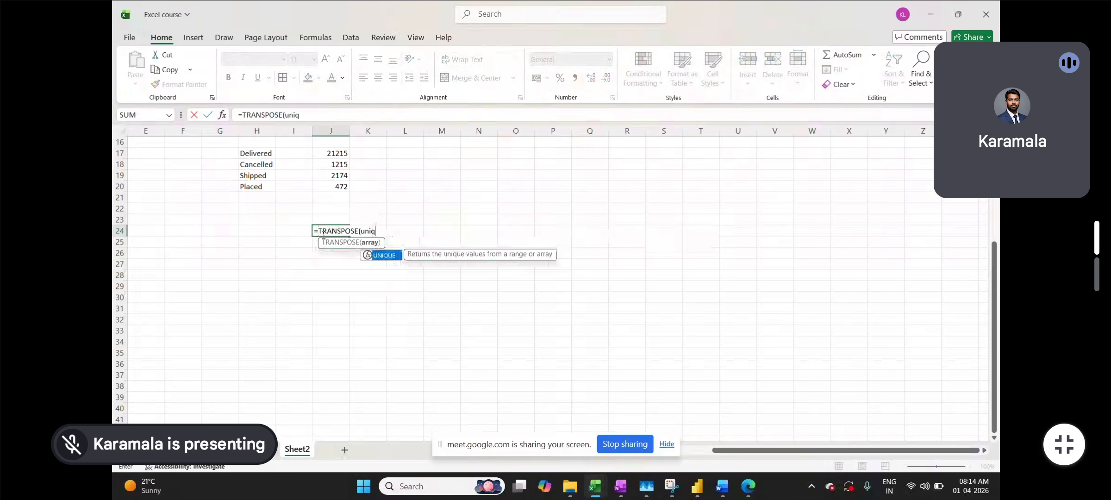
{"action": "key", "text": "Tab"}
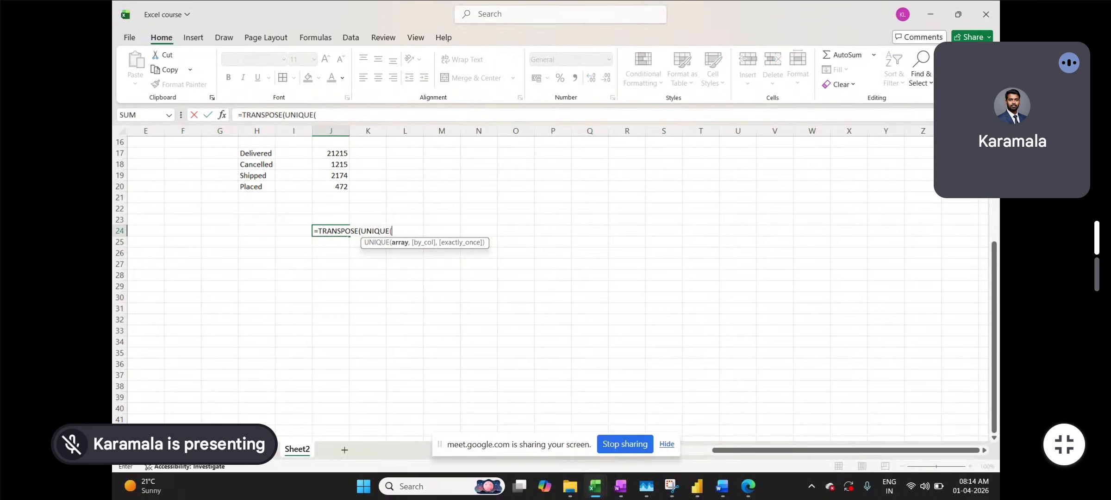
{"action": "key", "text": "ctrl+Page_Up"}
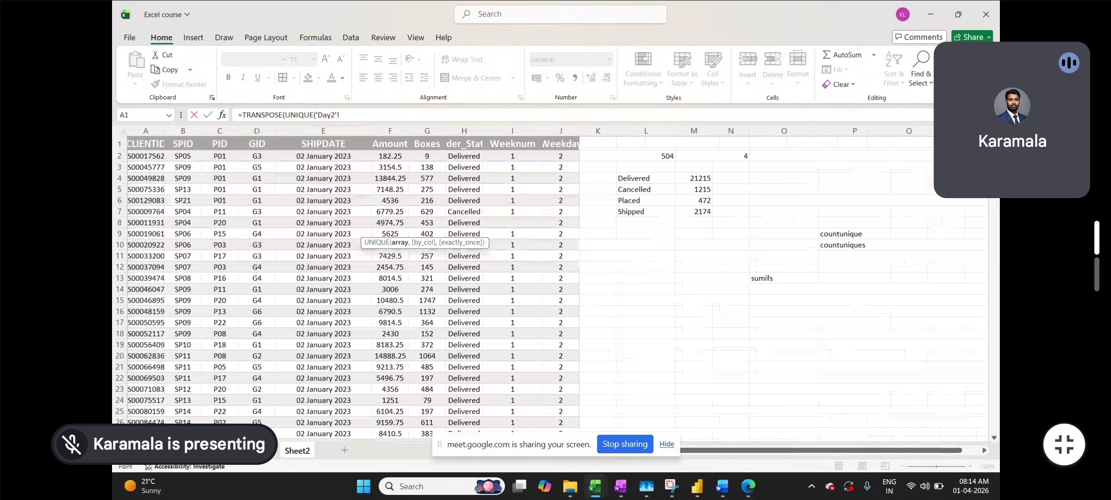
{"action": "left_click", "coordinate": [334, 130]}
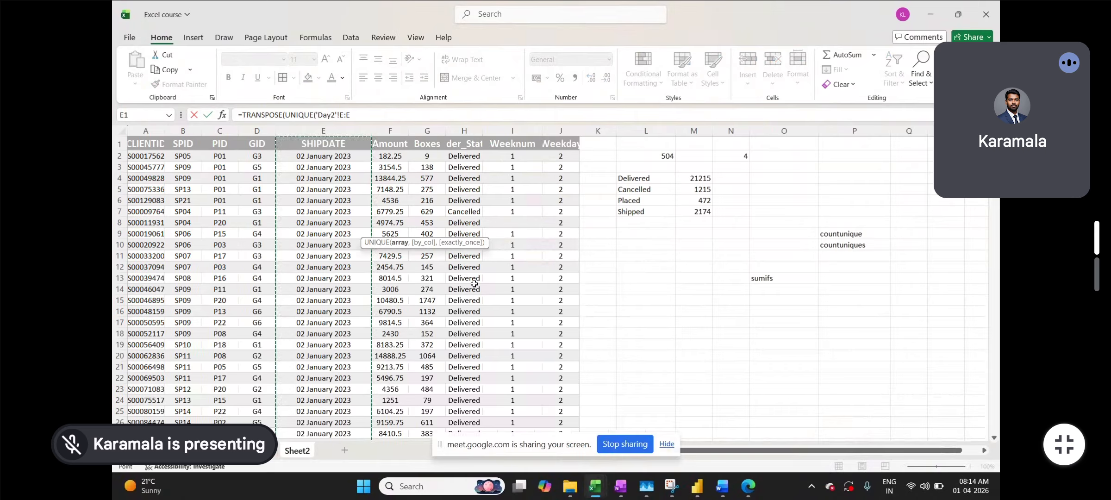
{"action": "key", "text": "F4"}
{"action": "type", "text": "))"}
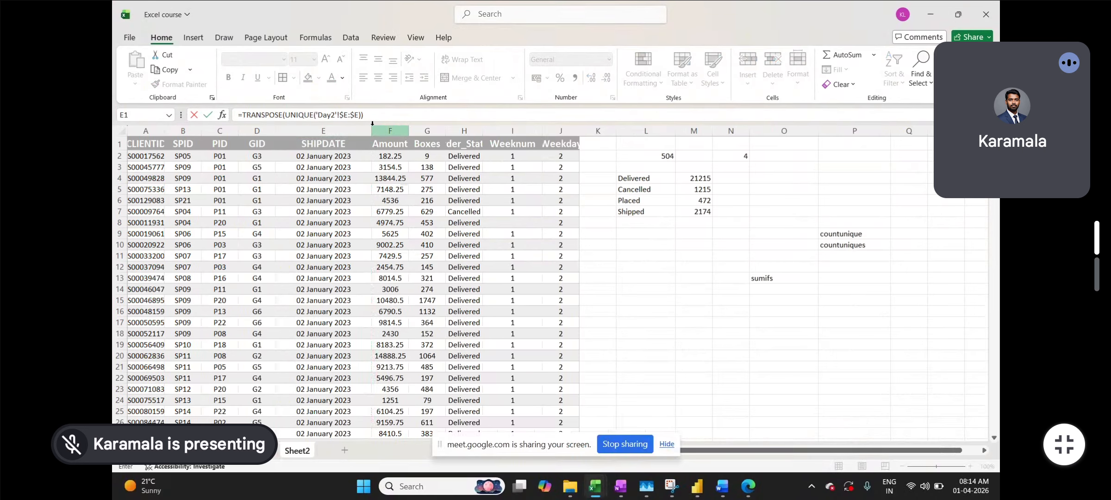
{"action": "key", "text": "Return"}
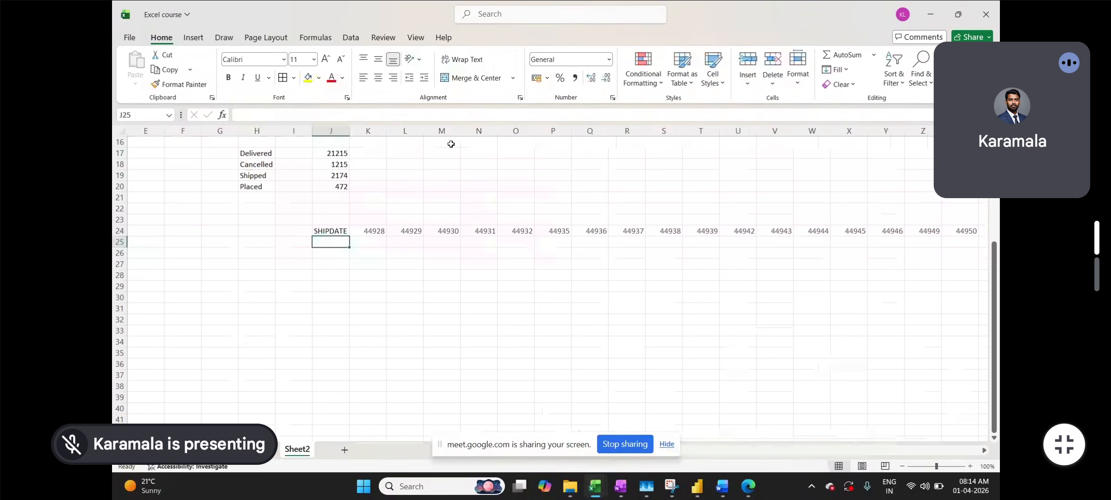
- Copy the spilled ship-date row and scroll back left to select G27
{"action": "left_click", "coordinate": [330, 230]}
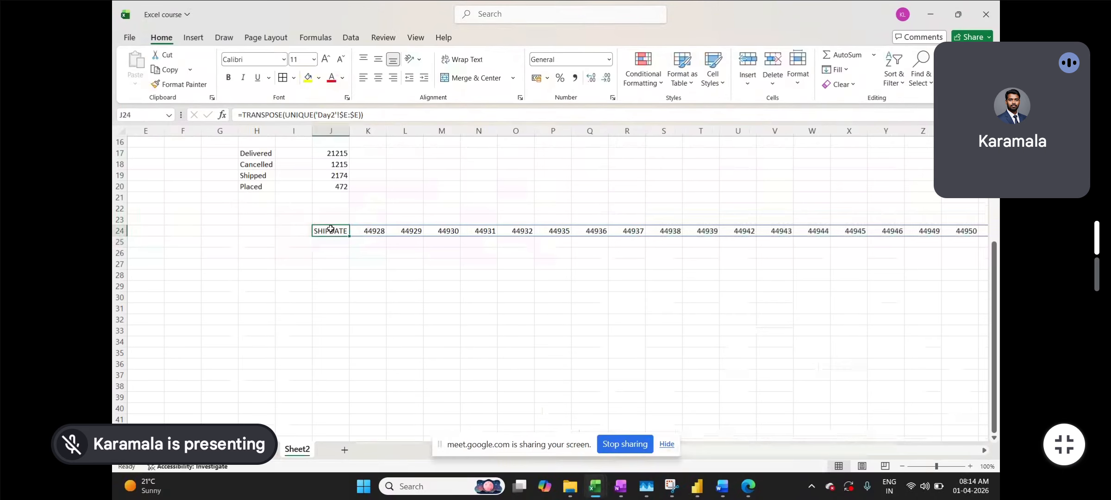
{"action": "key", "text": "ctrl+shift+Right"}
{"action": "key", "text": "ctrl+c"}
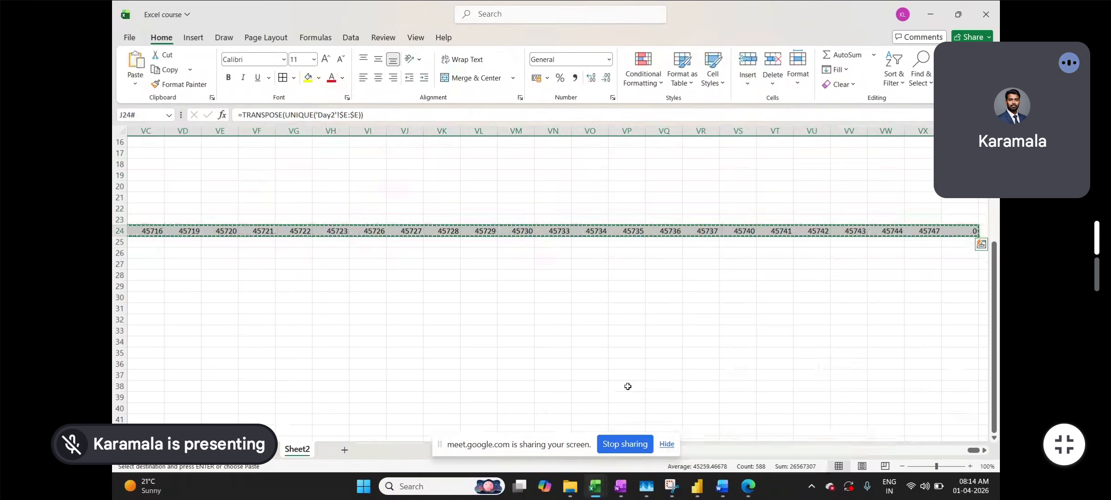
{"action": "left_click_drag", "start_coordinate": [974, 451], "coordinate": [617, 469]}
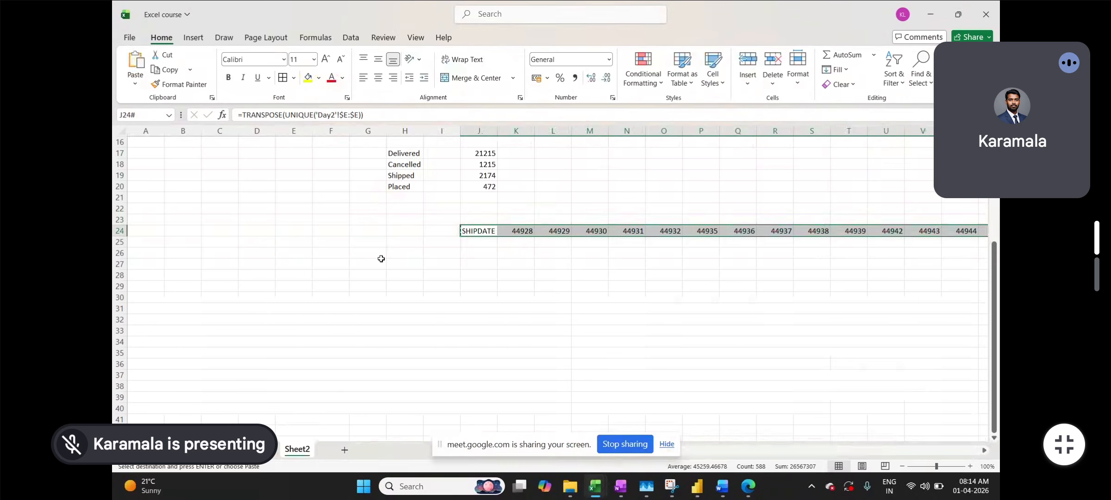
{"action": "left_click", "coordinate": [357, 267]}
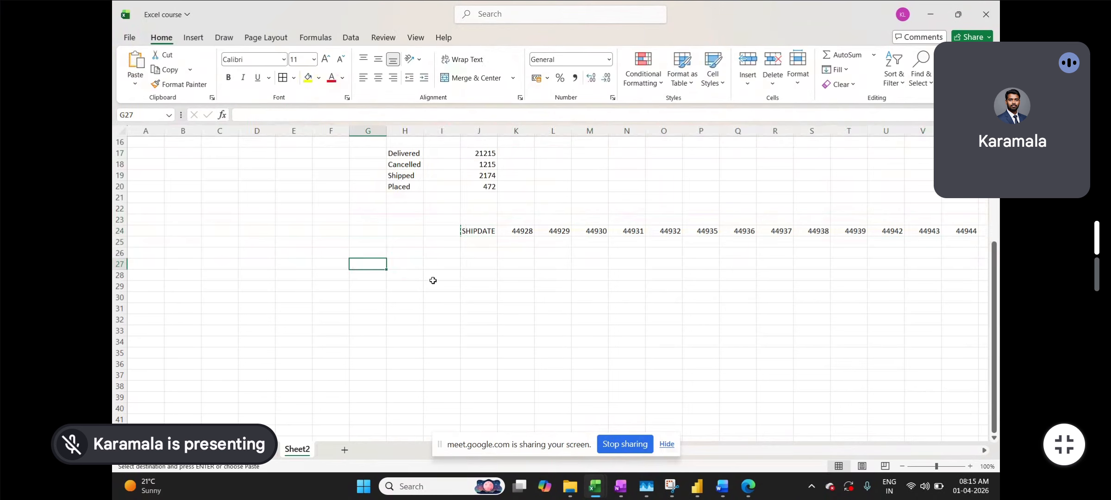
- Paste the ship dates into G27 as values, then delete the J24 formula and leftover SHIPDATE label
{"action": "key", "text": "ctrl+alt+v"}
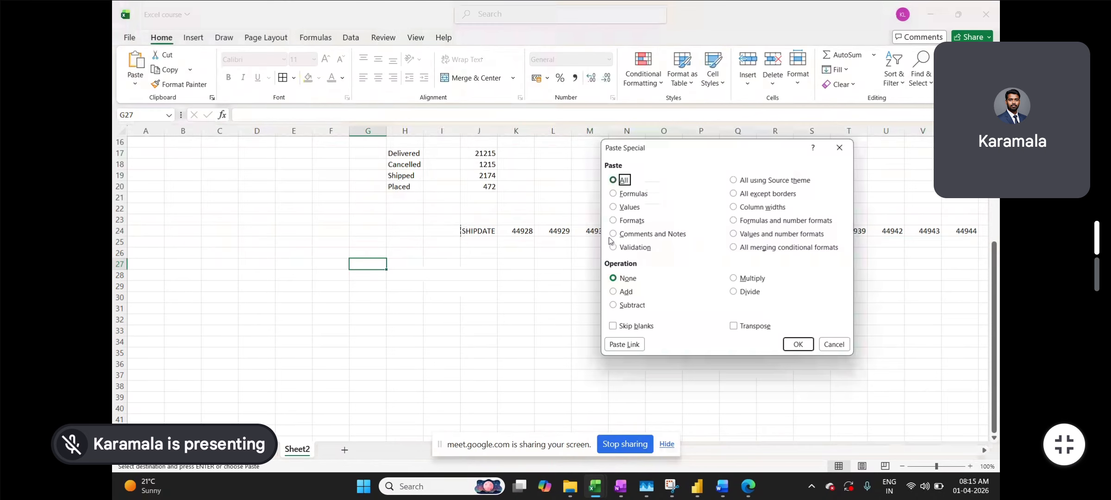
{"action": "left_click", "coordinate": [630, 208]}
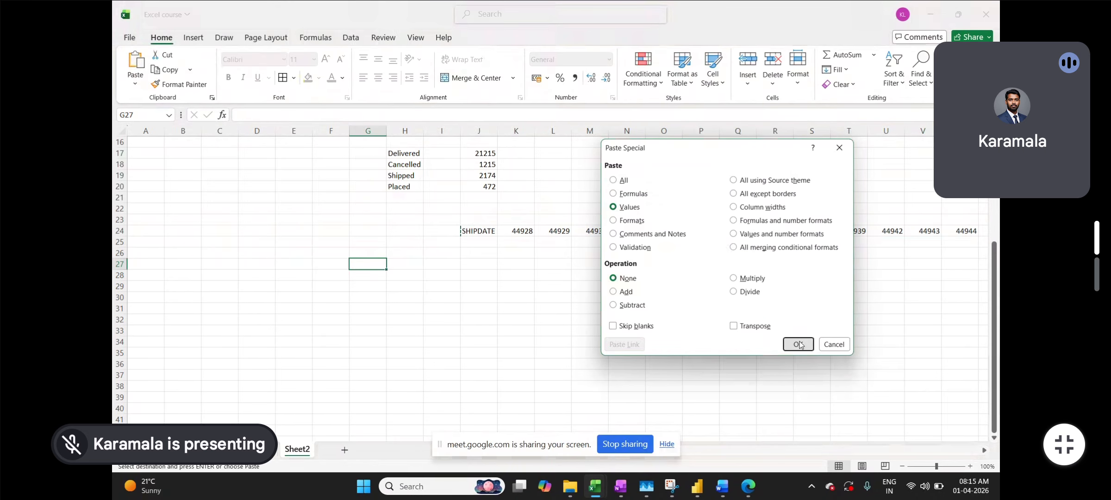
{"action": "left_click", "coordinate": [798, 344]}
{"action": "left_click", "coordinate": [489, 234]}
{"action": "key", "text": "Delete"}
{"action": "left_click", "coordinate": [355, 308]}
{"action": "left_click", "coordinate": [364, 263]}
{"action": "key", "text": "Delete"}
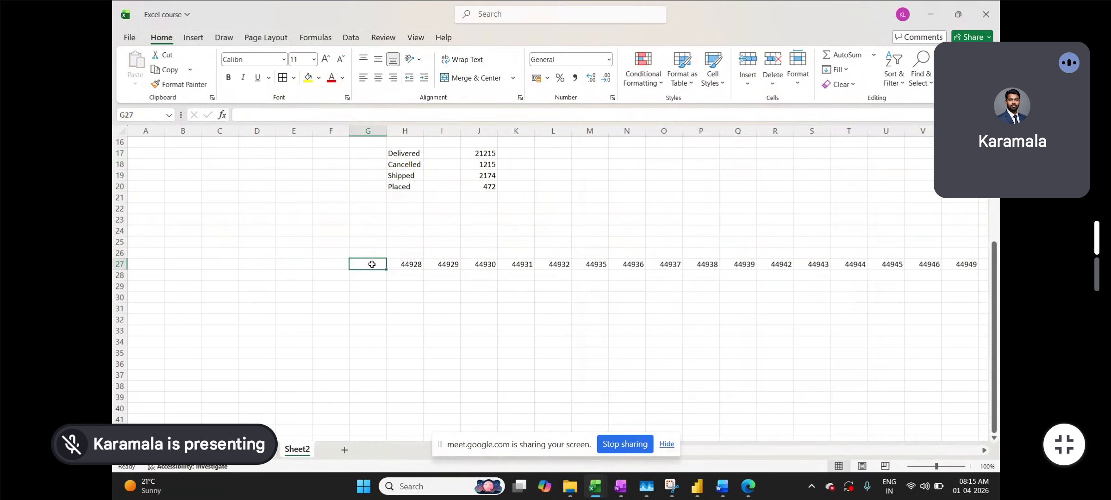
- Format row 27 as Long Date so the dates read like 02 January 2023
{"action": "left_click", "coordinate": [119, 264]}
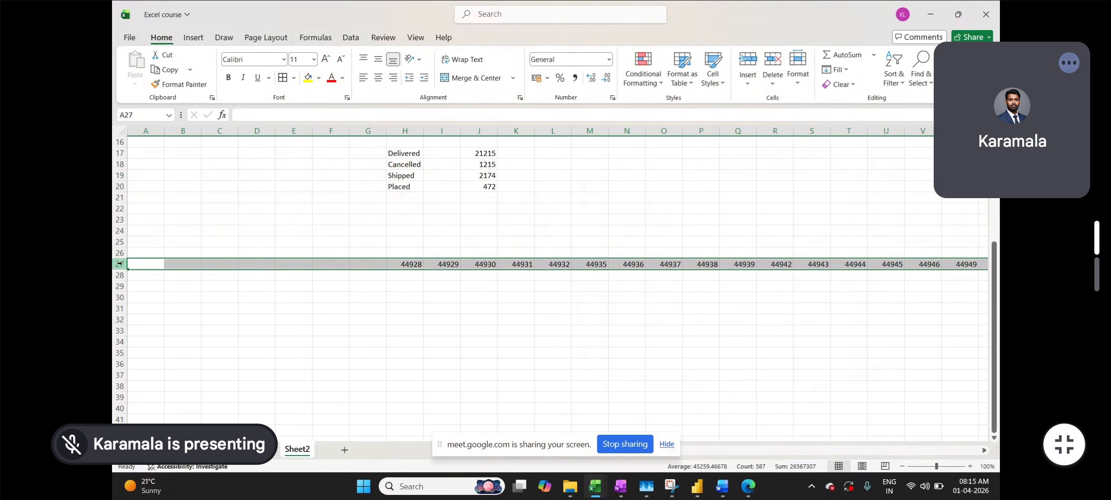
{"action": "left_click", "coordinate": [609, 64]}
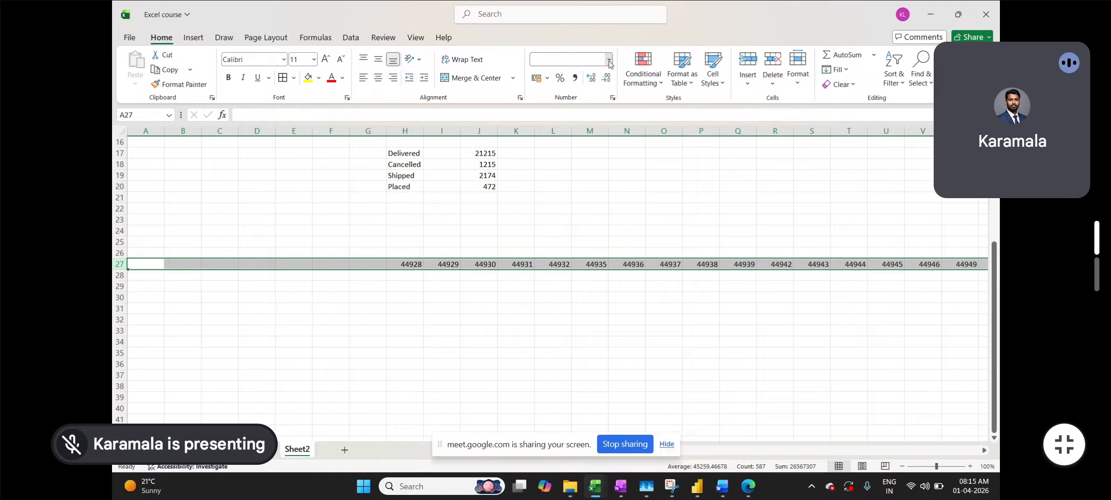
{"action": "left_click", "coordinate": [572, 223]}
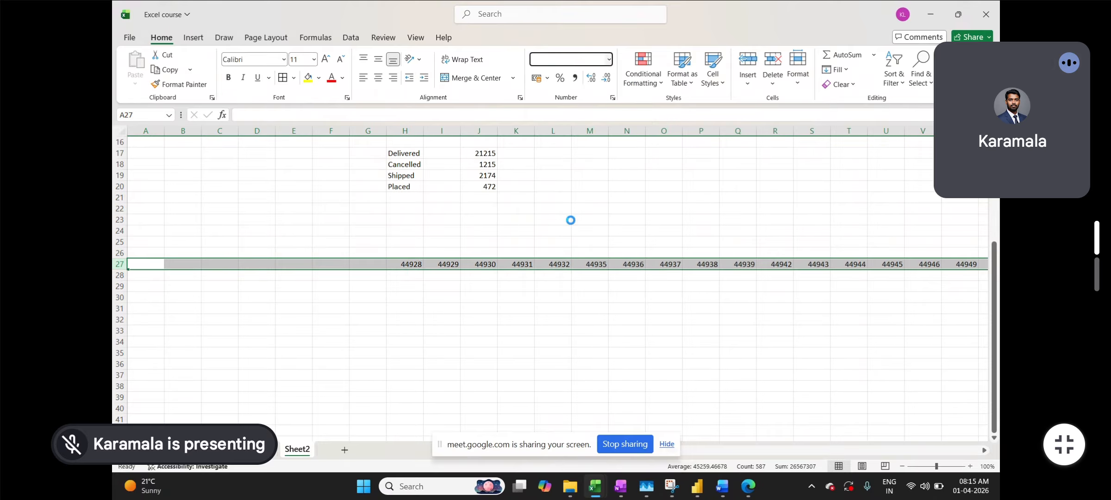
{"action": "left_click", "coordinate": [472, 333]}
{"action": "scroll", "coordinate": [440, 300], "scroll_direction": "right", "scroll_amount": 1}
{"action": "left_click", "coordinate": [326, 264]}
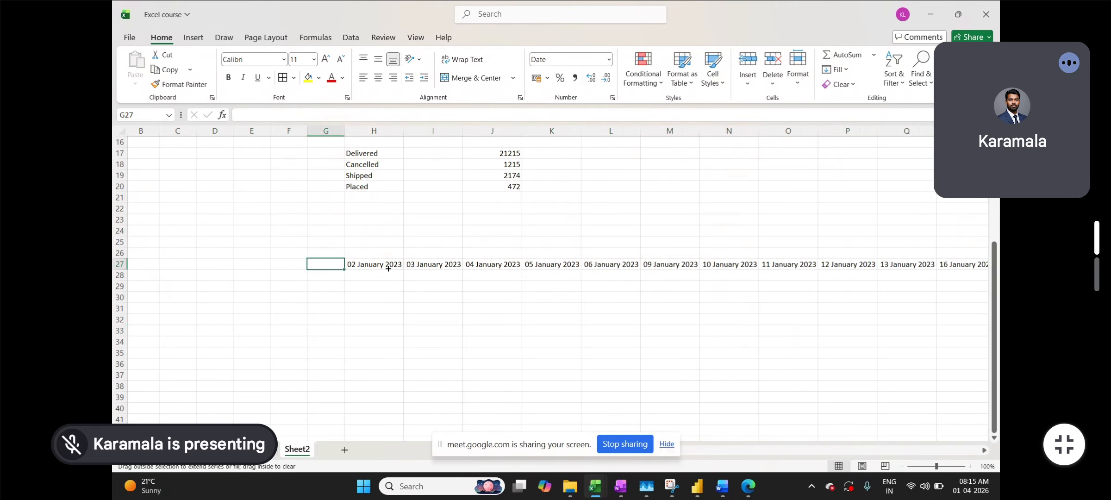
{"action": "left_click", "coordinate": [375, 329]}
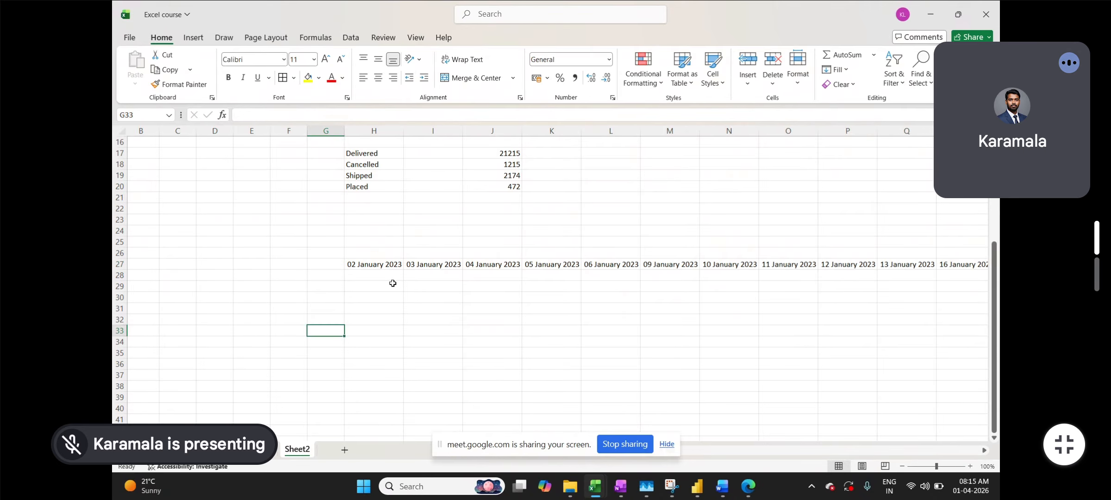
- Jump to the end of row 27 and delete the stray 00 January 1900 entry
{"action": "key", "text": "Right"}
{"action": "key", "text": "Up"}
{"action": "key", "text": "Up"}
{"action": "key", "text": "Up"}
{"action": "key", "text": "Up"}
{"action": "key", "text": "Up"}
{"action": "key", "text": "Up"}
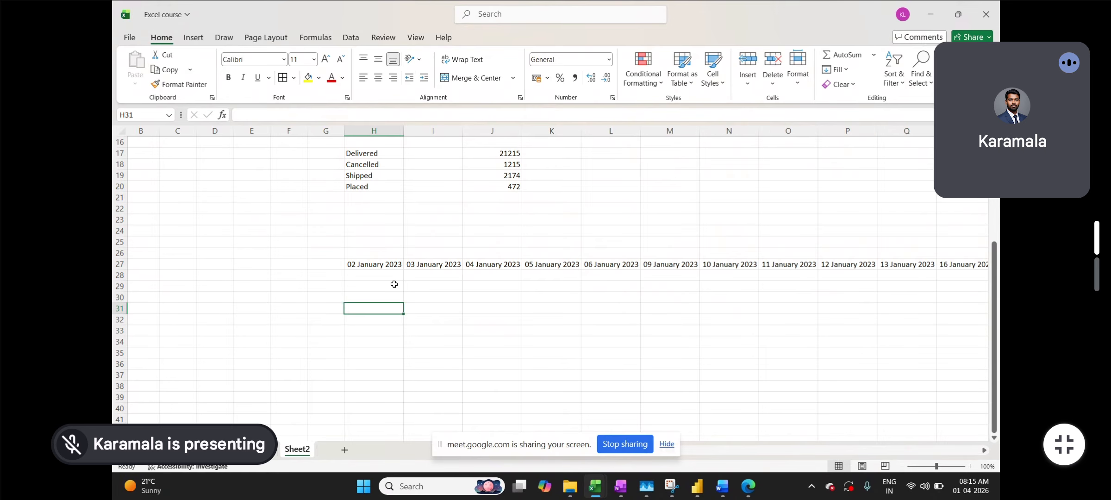
{"action": "key", "text": "ctrl+Right"}
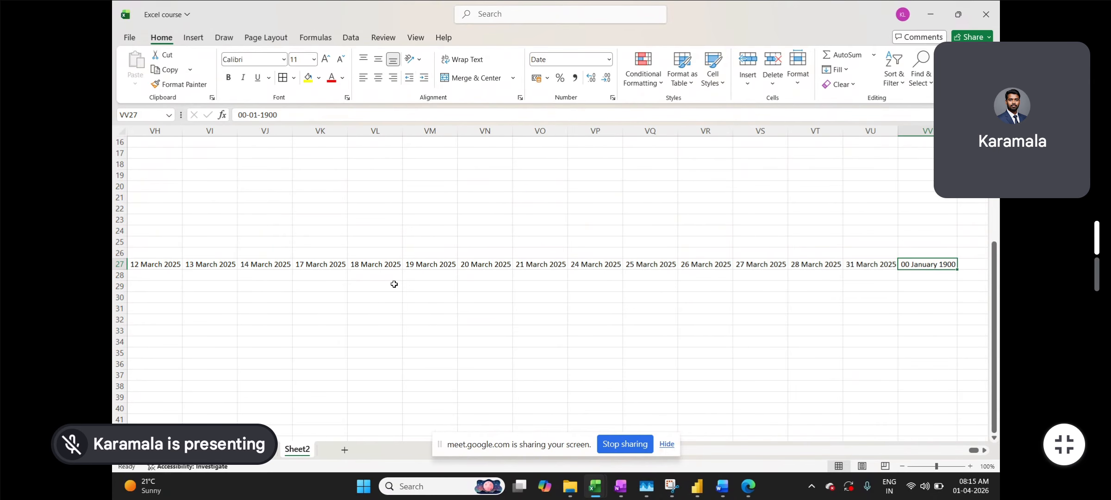
{"action": "left_click", "coordinate": [785, 285]}
{"action": "left_click", "coordinate": [925, 263]}
{"action": "key", "text": "Delete"}
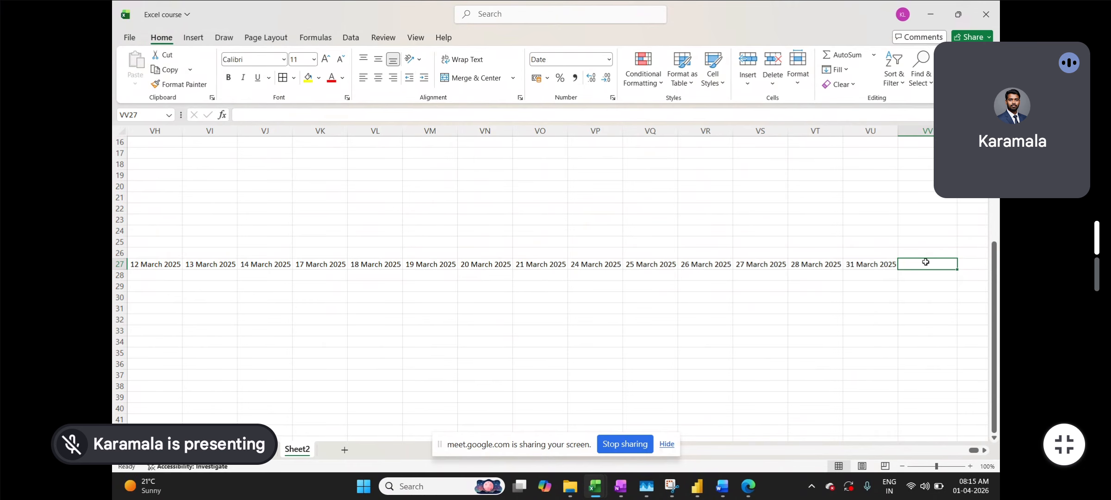
- Return to the start of the date row and select F30 for a status list
{"action": "scroll", "coordinate": [925, 263], "scroll_direction": "left", "scroll_amount": 8}
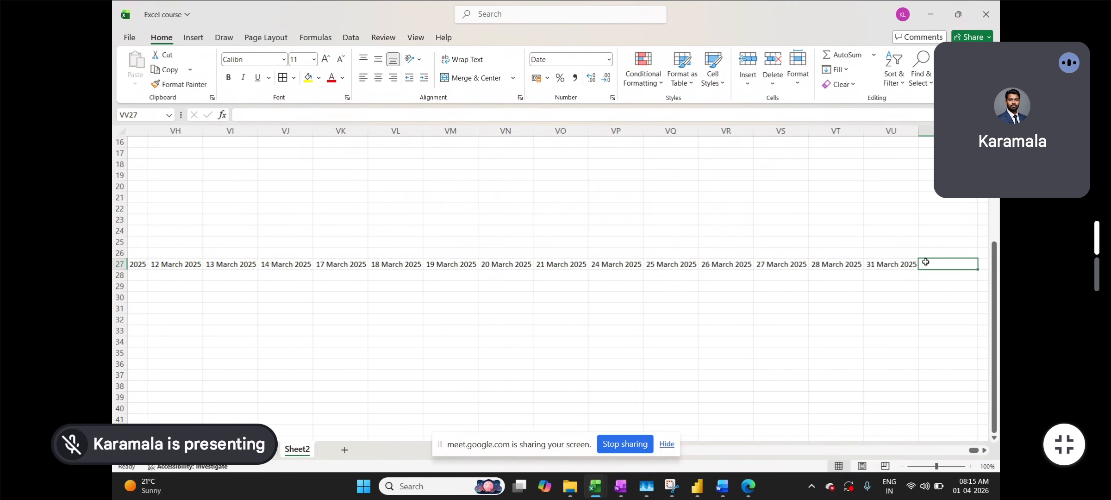
{"action": "left_click", "coordinate": [925, 262]}
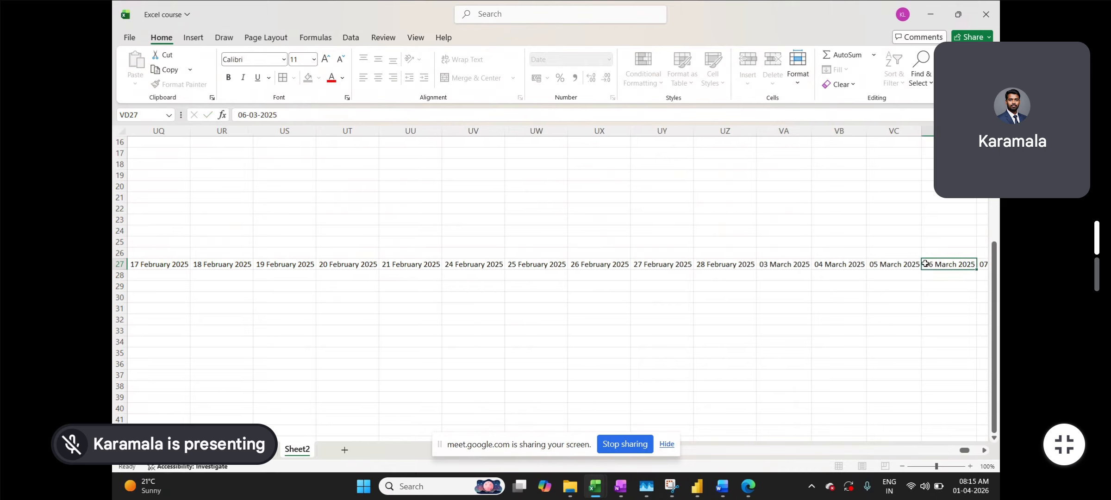
{"action": "key", "text": "ctrl+Left"}
{"action": "scroll", "coordinate": [922, 262], "scroll_direction": "left", "scroll_amount": 3}
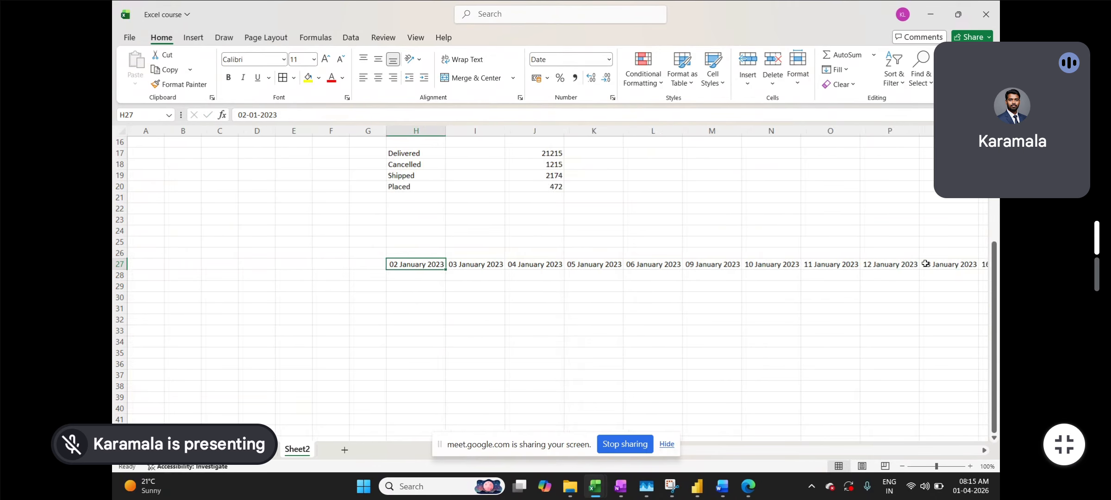
{"action": "scroll", "coordinate": [696, 273], "scroll_direction": "right", "scroll_amount": 1}
{"action": "scroll", "coordinate": [421, 294], "scroll_direction": "right", "scroll_amount": 1}
{"action": "left_click", "coordinate": [232, 298]}
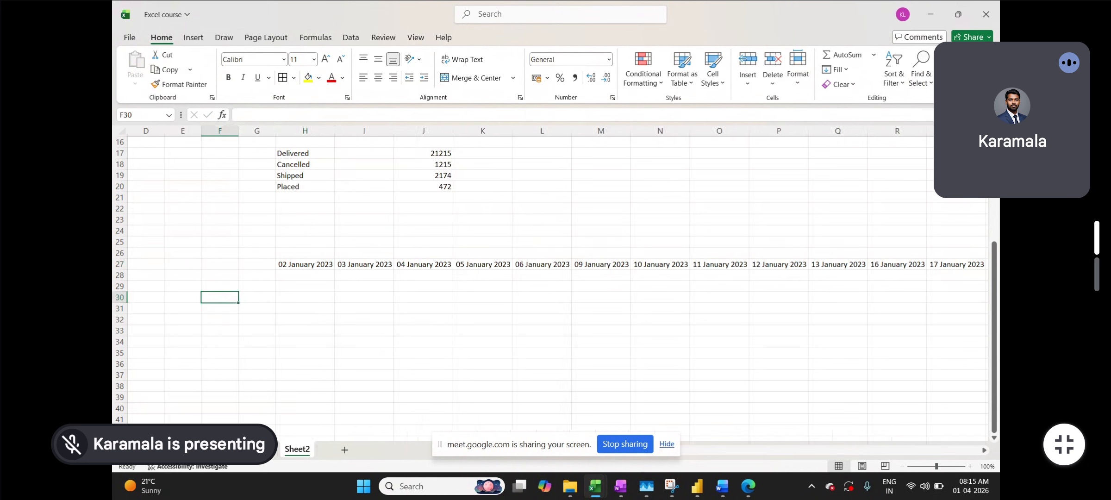
{"action": "key", "text": "ctrl+Page_Up"}
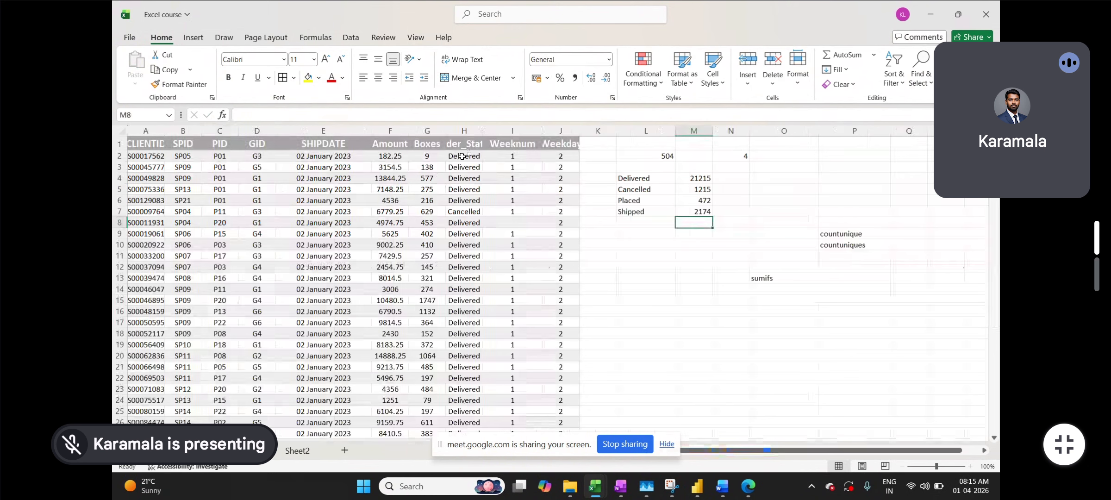
- Enable filters on the Day2 table and review the Order_Status values before returning to Sheet2
{"action": "left_click", "coordinate": [463, 142]}
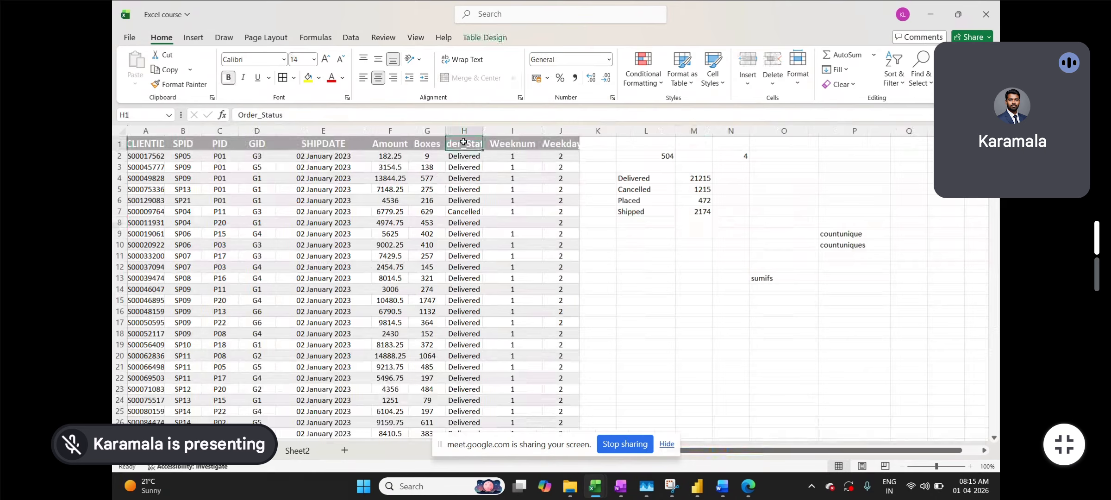
{"action": "key", "text": "ctrl+shift+l"}
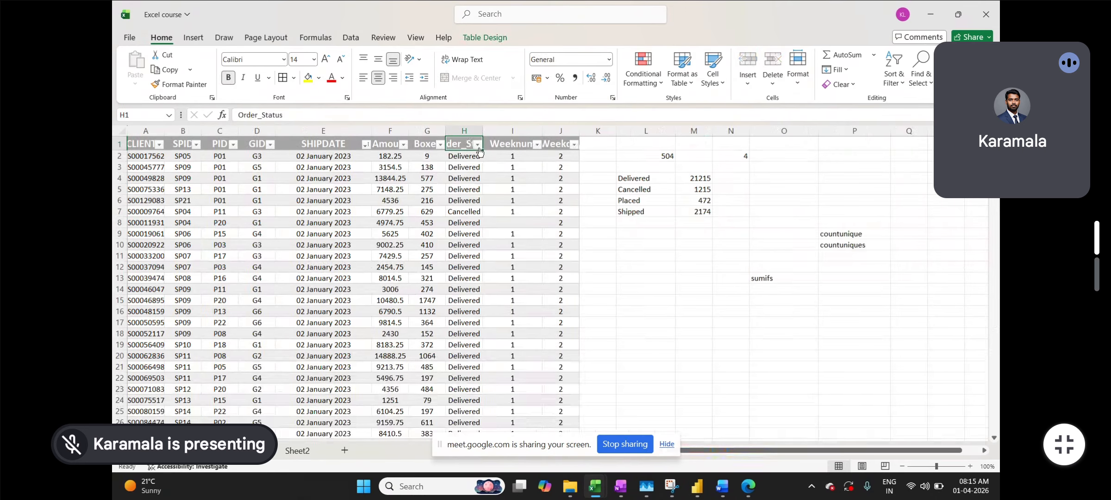
{"action": "left_click", "coordinate": [478, 145]}
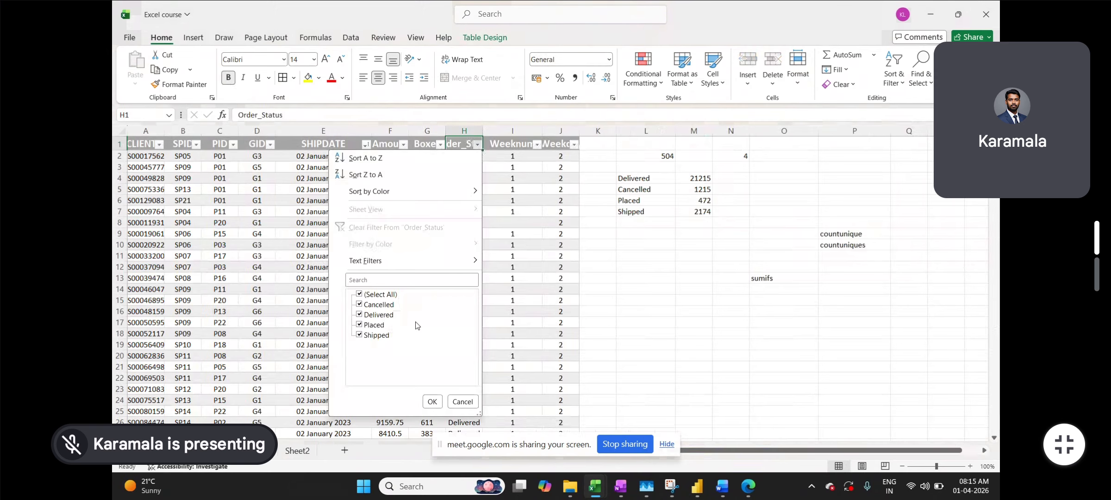
{"action": "left_click", "coordinate": [540, 304]}
{"action": "left_click", "coordinate": [297, 450]}
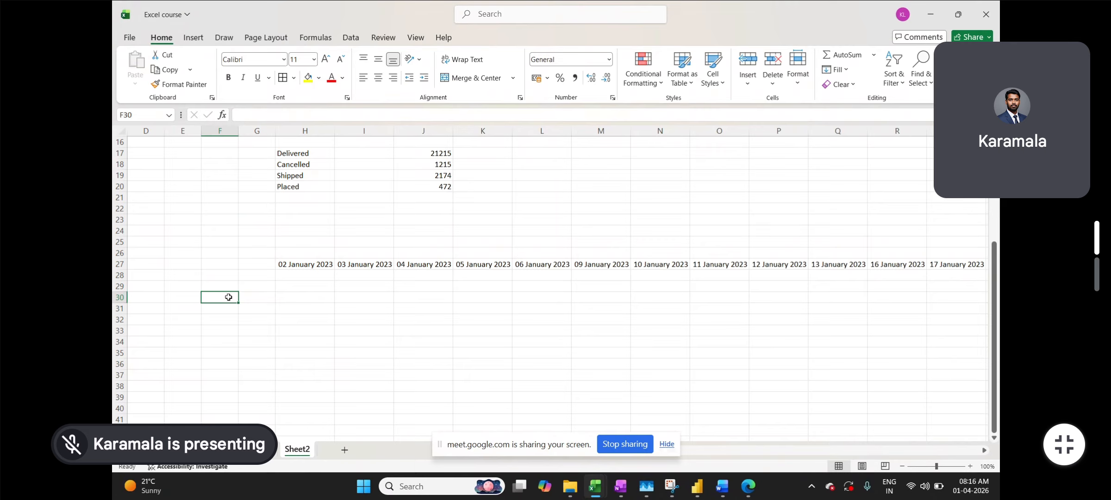
- Enter =UNIQUE on Day2's column H in F30, listing Delivered, Cancelled, Shipped and Placed
{"action": "type", "text": "="}
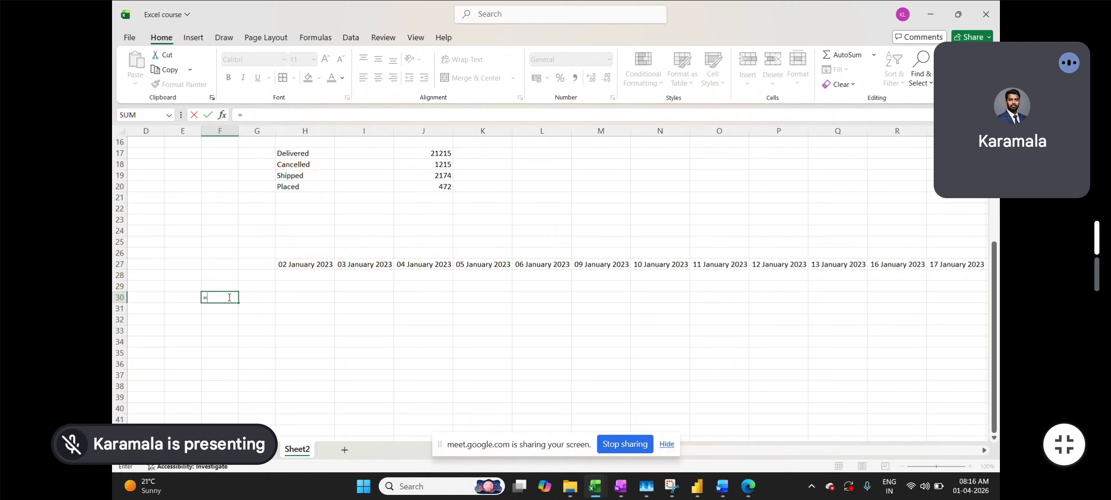
{"action": "type", "text": "u"}
{"action": "key", "text": "Tab"}
{"action": "key", "text": "BackSpace"}
{"action": "key", "text": "BackSpace"}
{"action": "key", "text": "BackSpace"}
{"action": "key", "text": "BackSpace"}
{"action": "key", "text": "BackSpace"}
{"action": "key", "text": "BackSpace"}
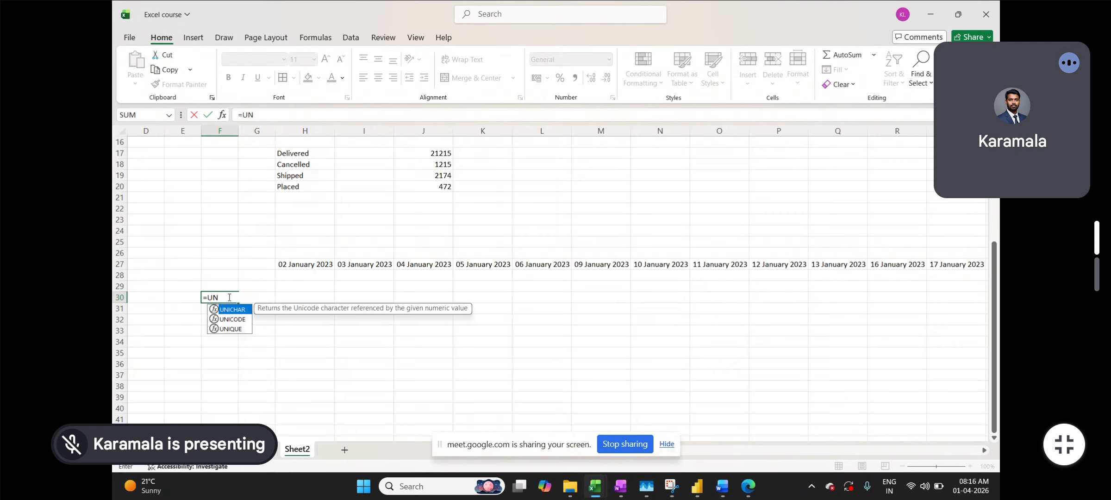
{"action": "type", "text": "iq"}
{"action": "key", "text": "Tab"}
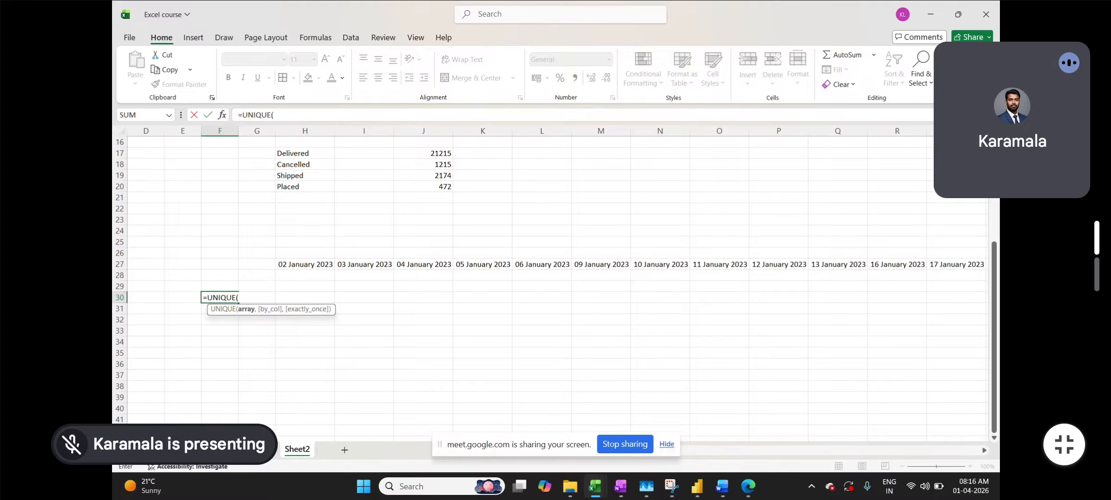
{"action": "left_click", "coordinate": [259, 449]}
{"action": "left_click", "coordinate": [461, 131]}
{"action": "key", "text": "F4"}
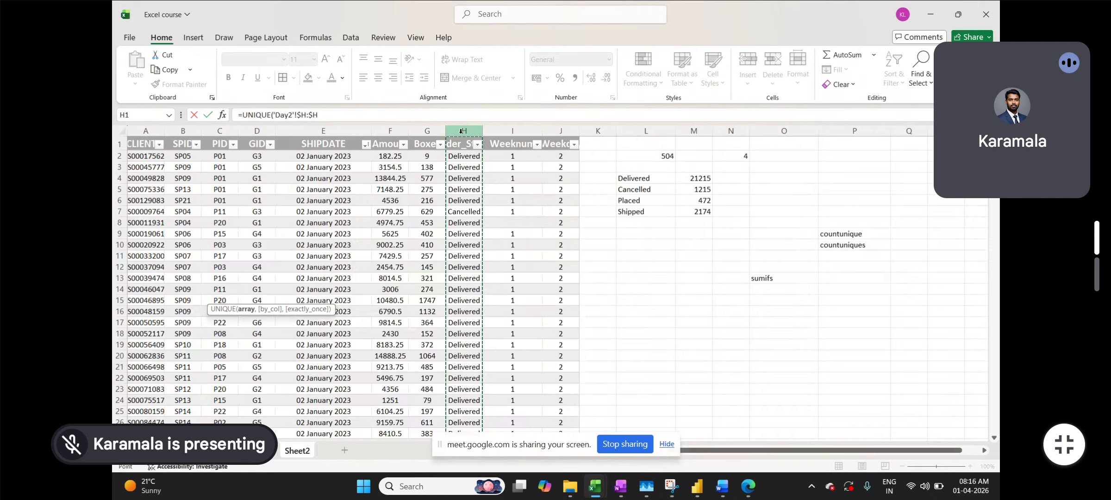
{"action": "key", "text": "Return"}
{"action": "left_click", "coordinate": [304, 307]}
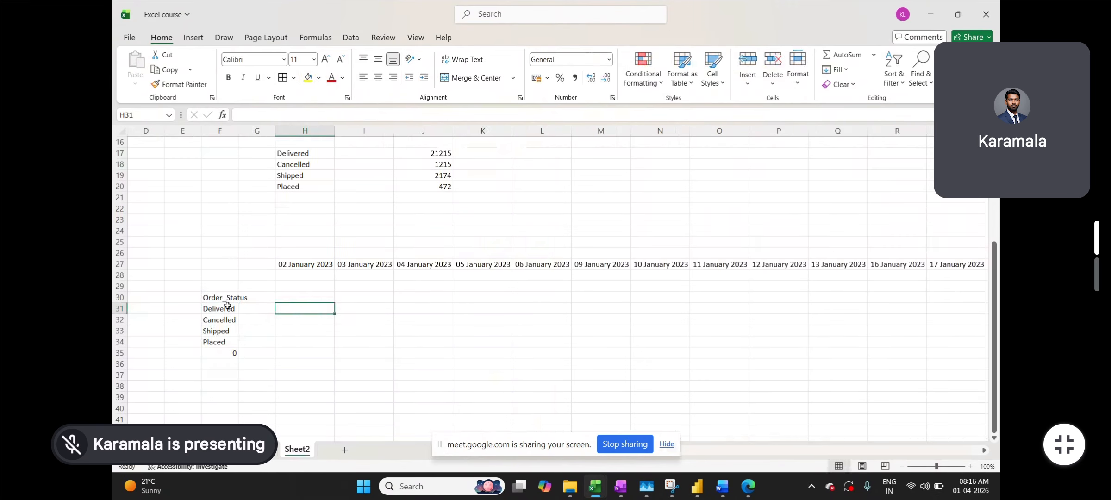
- Copy the Order_Status list and paste it as values only into E30
{"action": "left_click_drag", "start_coordinate": [224, 299], "coordinate": [221, 342]}
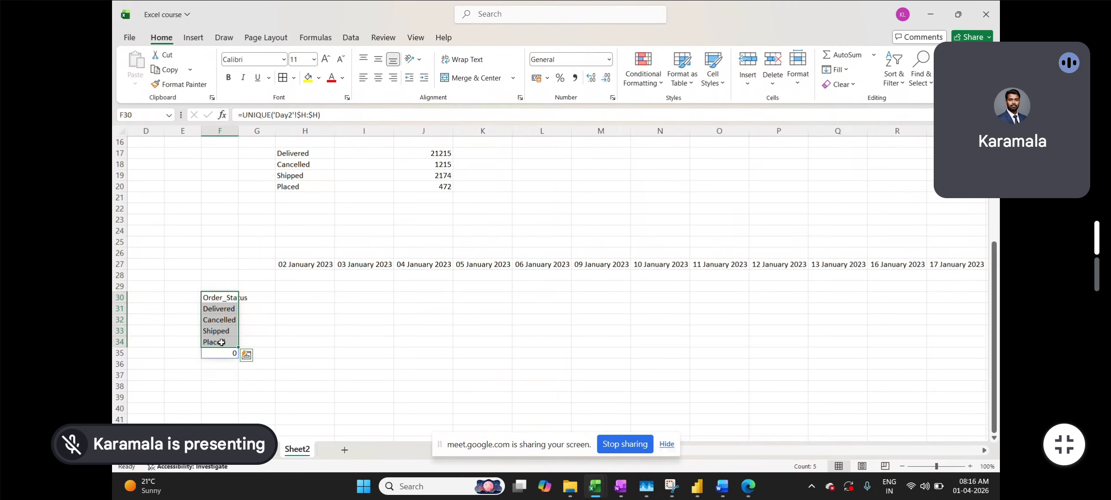
{"action": "key", "text": "ctrl+c"}
{"action": "left_click", "coordinate": [259, 297]}
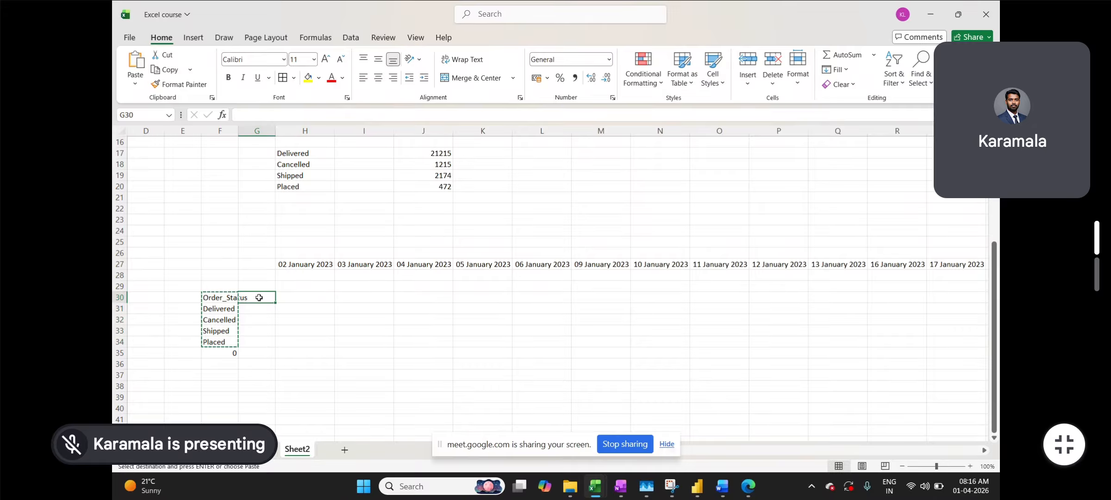
{"action": "left_click", "coordinate": [176, 302]}
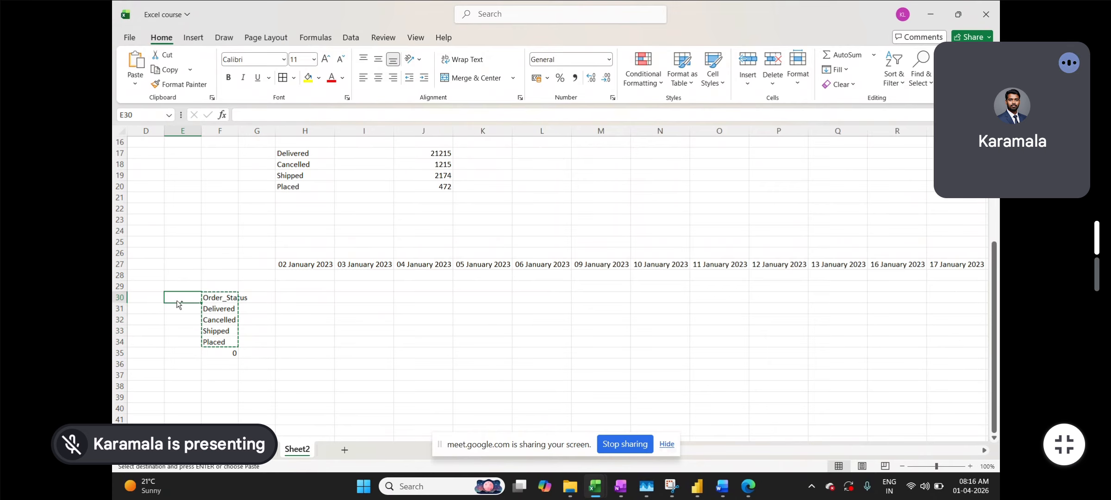
{"action": "key", "text": "ctrl+alt+v"}
{"action": "left_click", "coordinate": [630, 207]}
{"action": "left_click", "coordinate": [796, 344]}
{"action": "left_click", "coordinate": [363, 330]}
- Clear the duplicate status entries in F30:F34 and the Order_Status header in E30
{"action": "left_click_drag", "start_coordinate": [228, 294], "coordinate": [229, 340]}
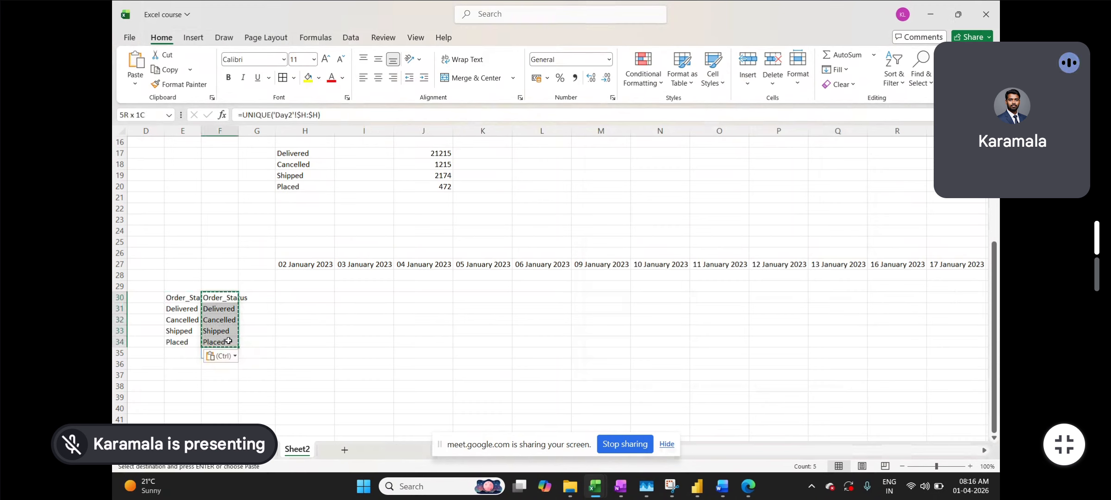
{"action": "key", "text": "Delete"}
{"action": "left_click", "coordinate": [192, 297]}
{"action": "key", "text": "Delete"}
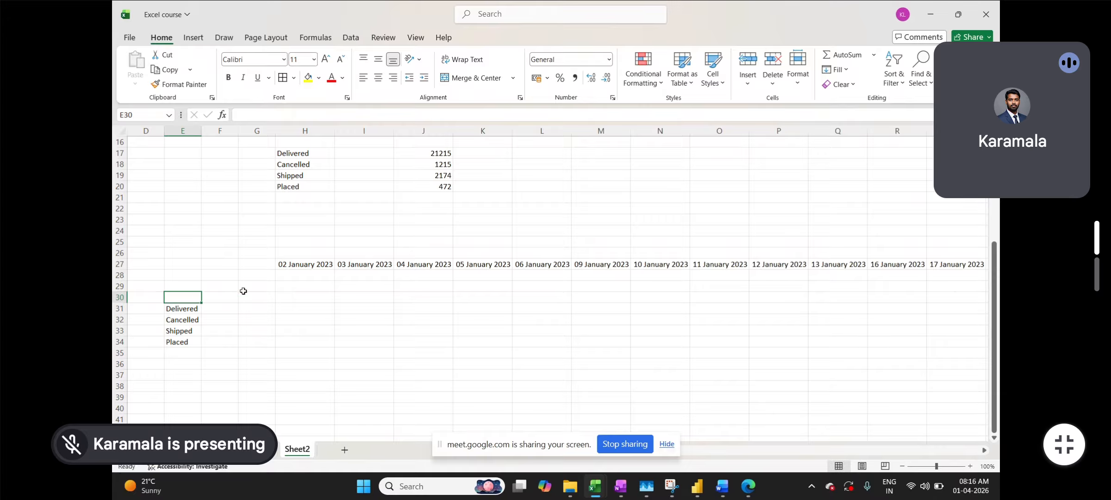
{"action": "left_click", "coordinate": [272, 295]}
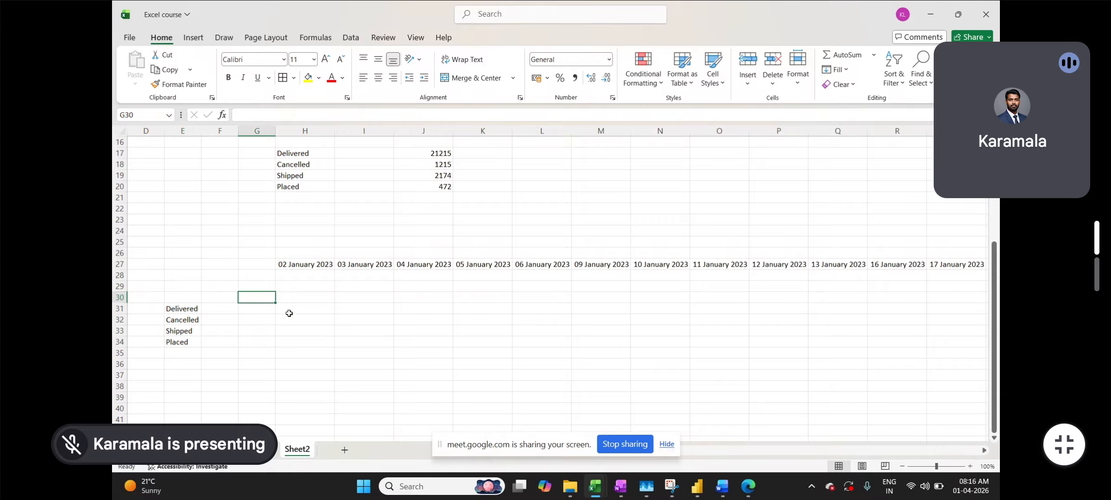
- Move the Delivered, Cancelled, Shipped, Placed labels into F29:F32
{"action": "left_click_drag", "start_coordinate": [190, 308], "coordinate": [192, 342]}
{"action": "key", "text": "ctrl+c"}
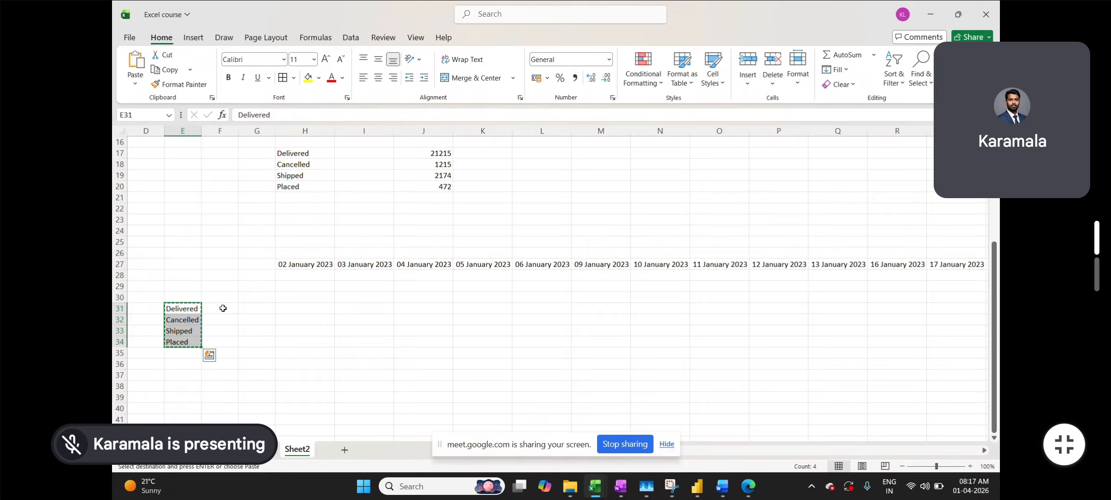
{"action": "left_click", "coordinate": [223, 307]}
{"action": "key", "text": "ctrl+v"}
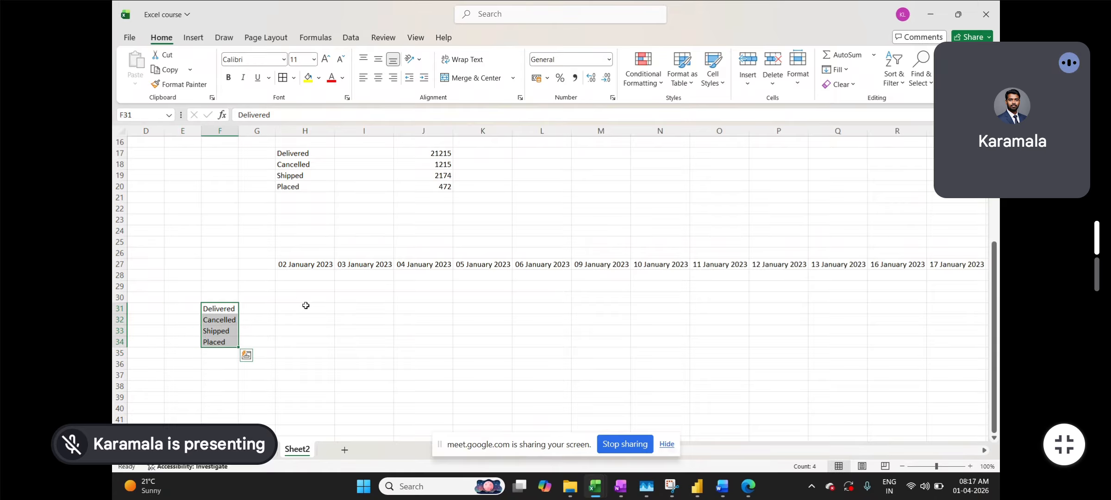
{"action": "key", "text": "ctrl+c"}
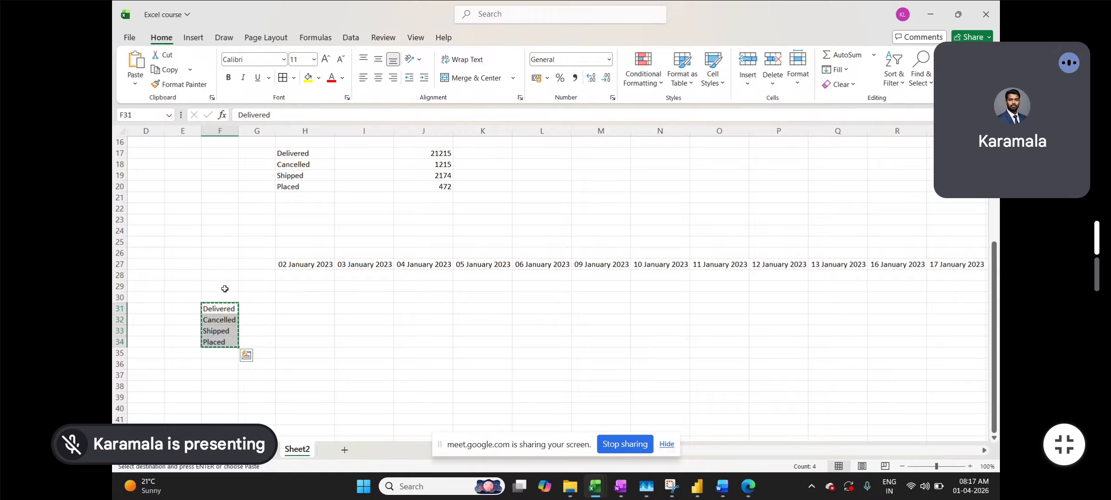
{"action": "left_click", "coordinate": [225, 289]}
{"action": "key", "text": "ctrl+v"}
{"action": "left_click", "coordinate": [293, 288]}
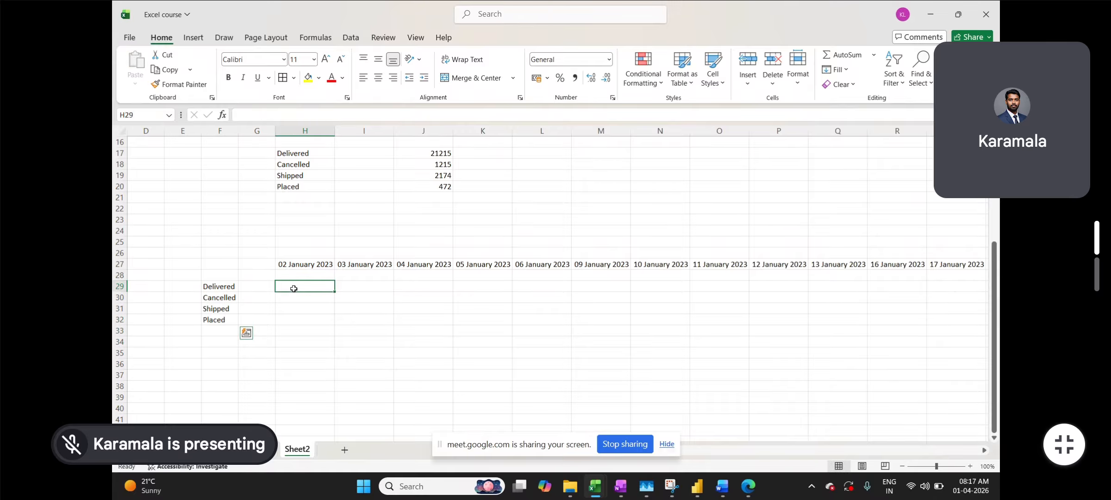
- Start a SUMIFS in H29 summing Day2 $G:$G with Day2 $E:$E as the first criteria range
{"action": "type", "text": "=sumifs"}
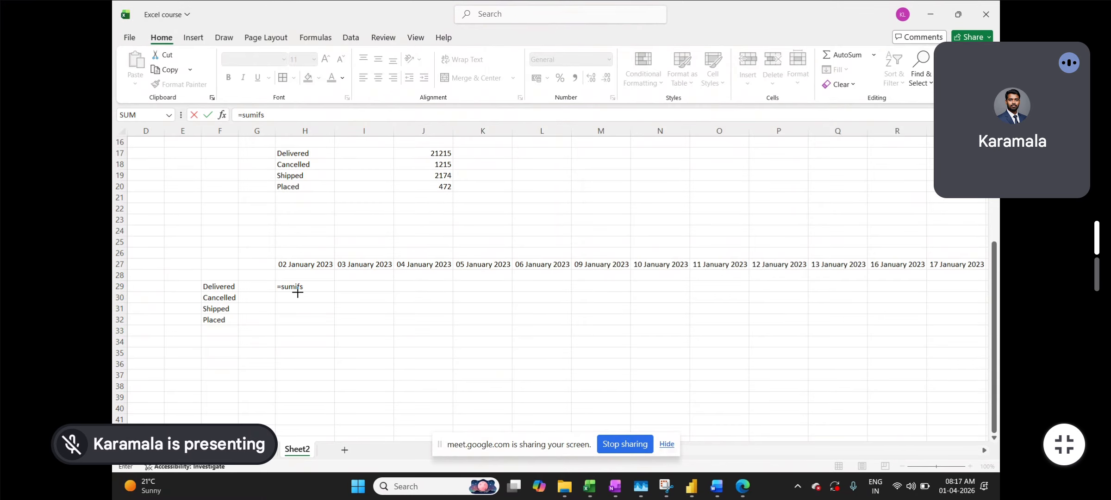
{"action": "key", "text": "super+shift+s"}
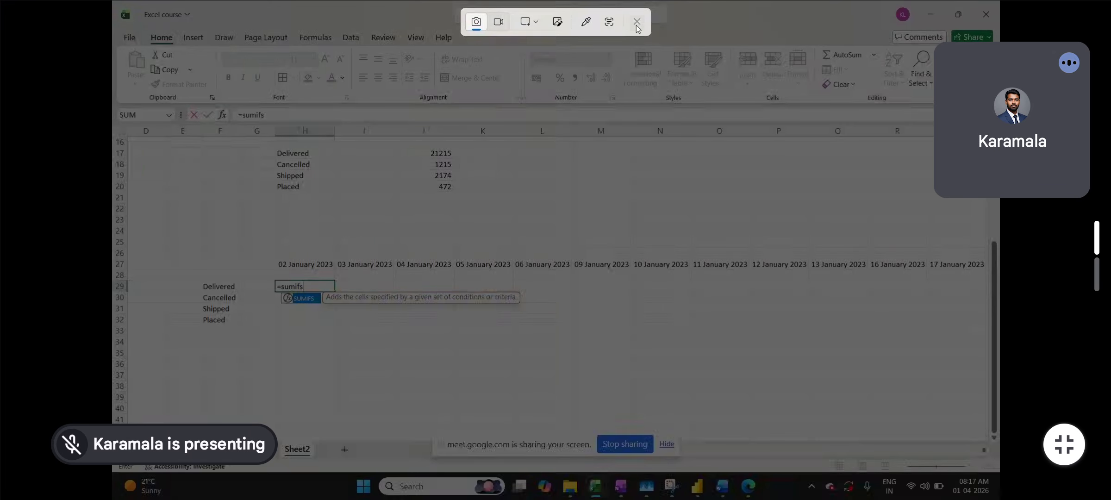
{"action": "left_click", "coordinate": [637, 28]}
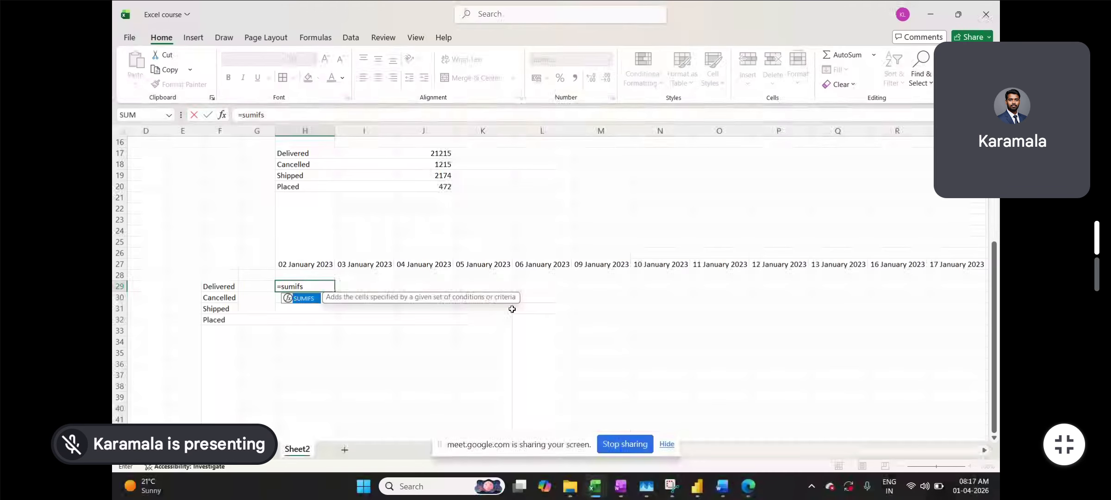
{"action": "key", "text": "Tab"}
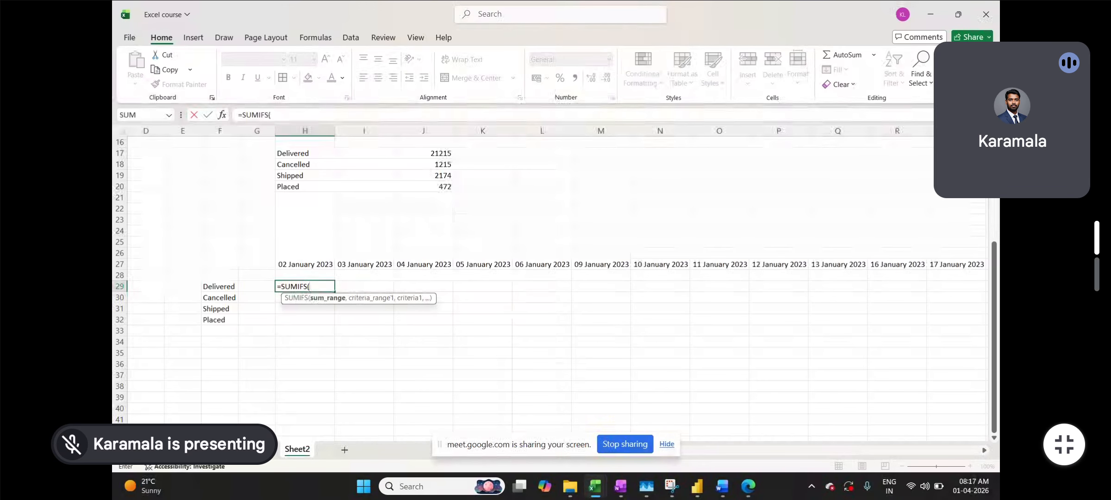
{"action": "left_click", "coordinate": [261, 449]}
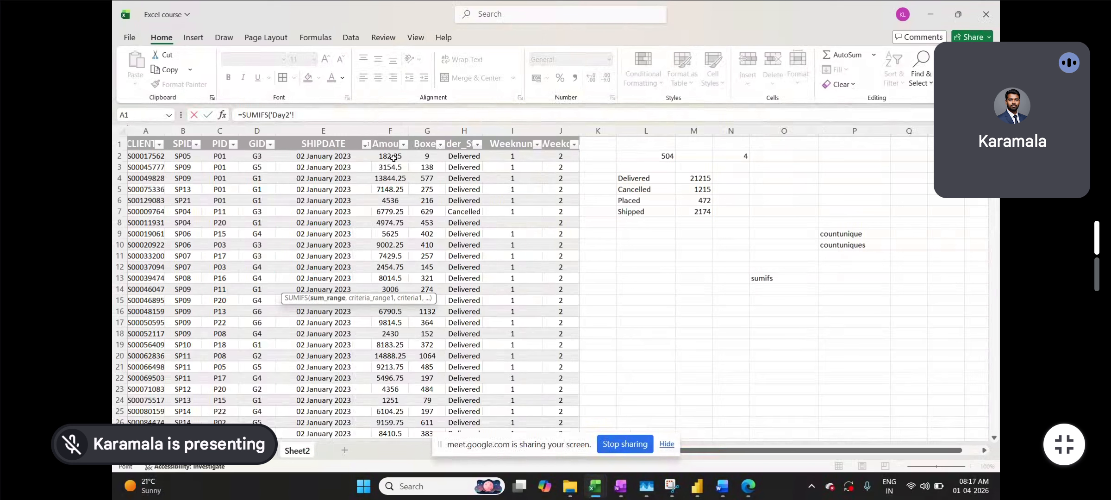
{"action": "left_click", "coordinate": [418, 128]}
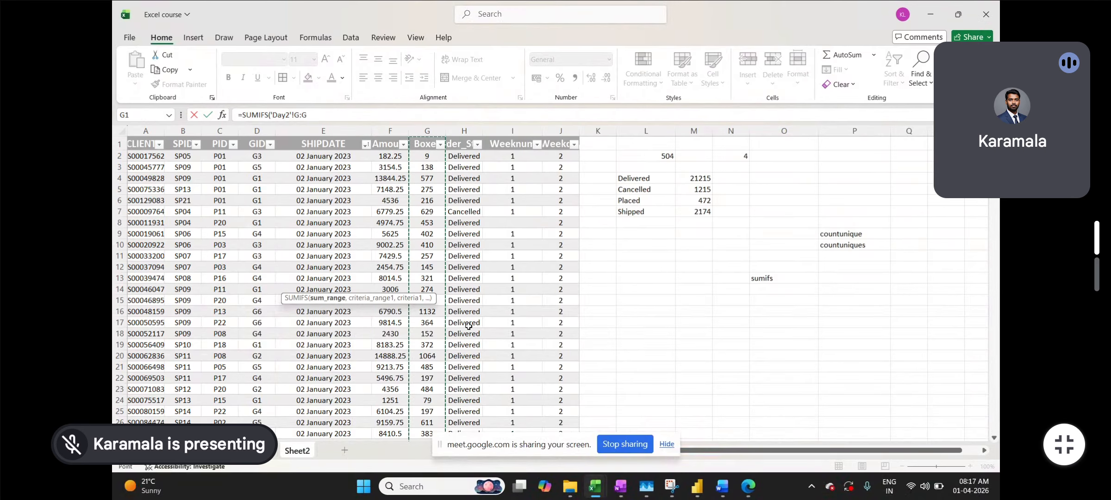
{"action": "key", "text": "F4"}
{"action": "type", "text": ","}
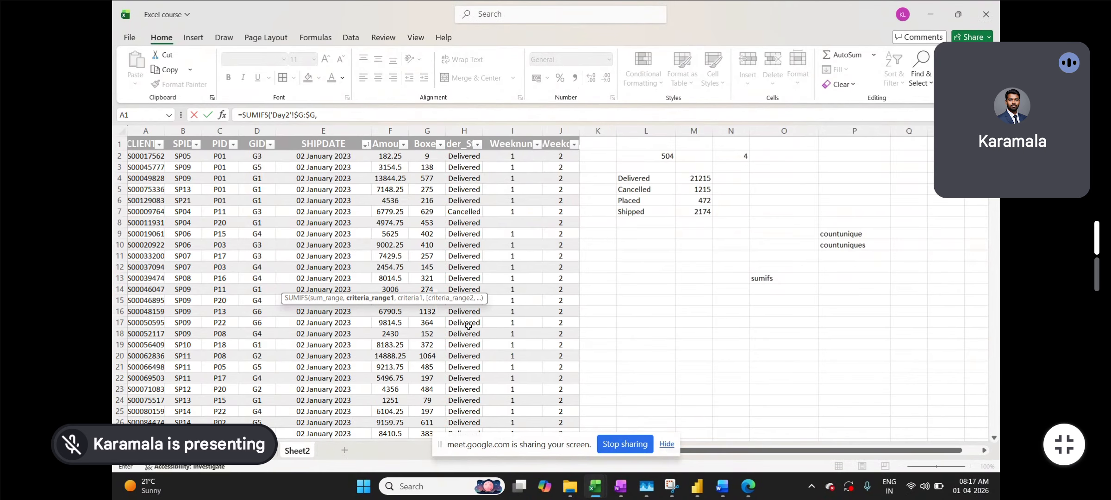
{"action": "left_click", "coordinate": [306, 449]}
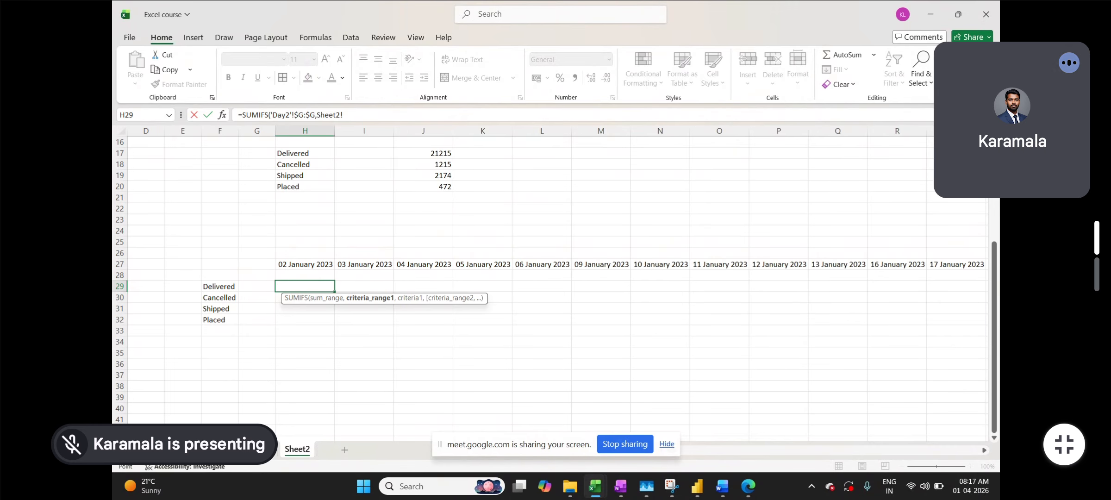
{"action": "left_click", "coordinate": [264, 450]}
{"action": "left_click", "coordinate": [333, 131]}
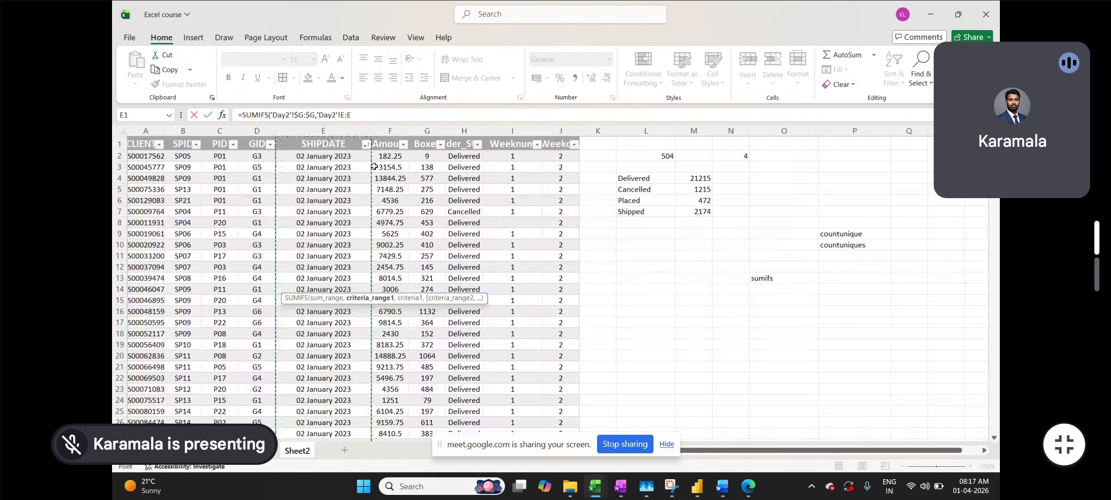
{"action": "key", "text": "F4"}
{"action": "type", "text": ","}
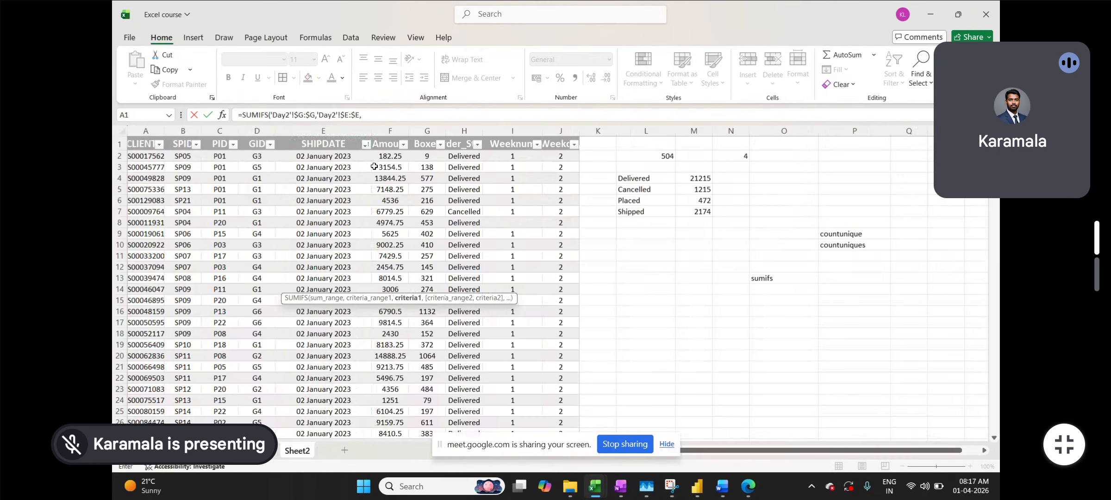
- Complete the SUMIFS with criteria H$27, Day2 $H:$H and $F29, returning 14121
{"action": "left_click", "coordinate": [296, 450]}
{"action": "left_click", "coordinate": [308, 264]}
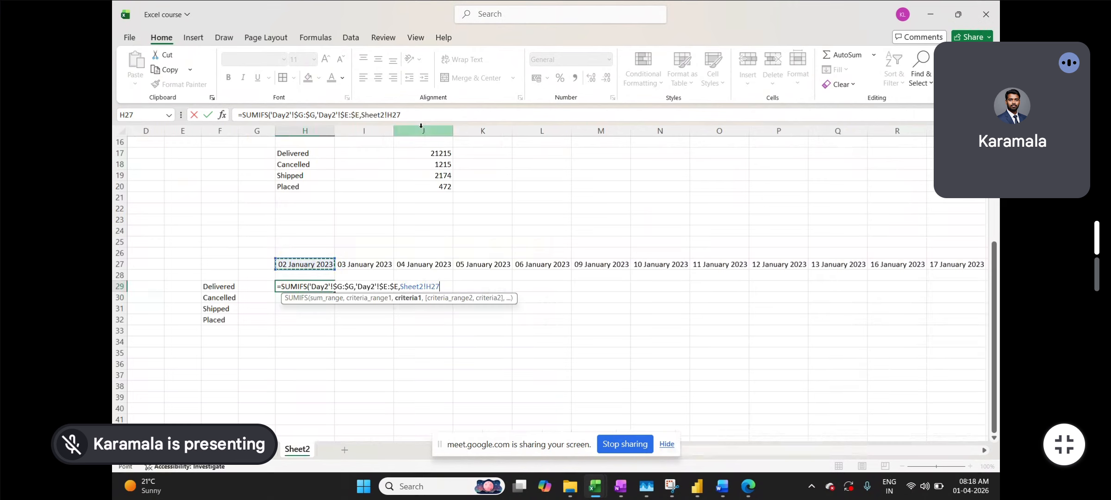
{"action": "key", "text": "F4"}
{"action": "key", "text": "F4"}
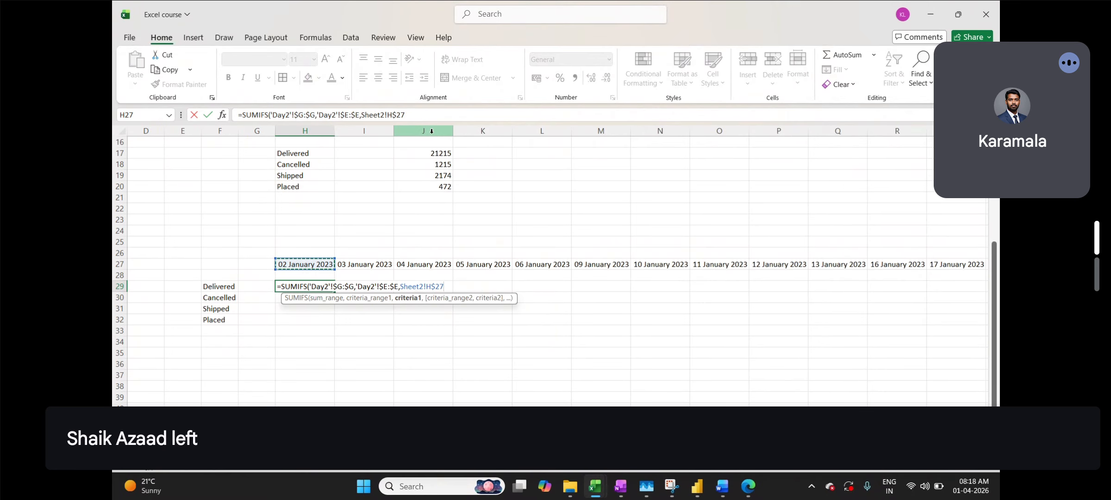
{"action": "type", "text": ","}
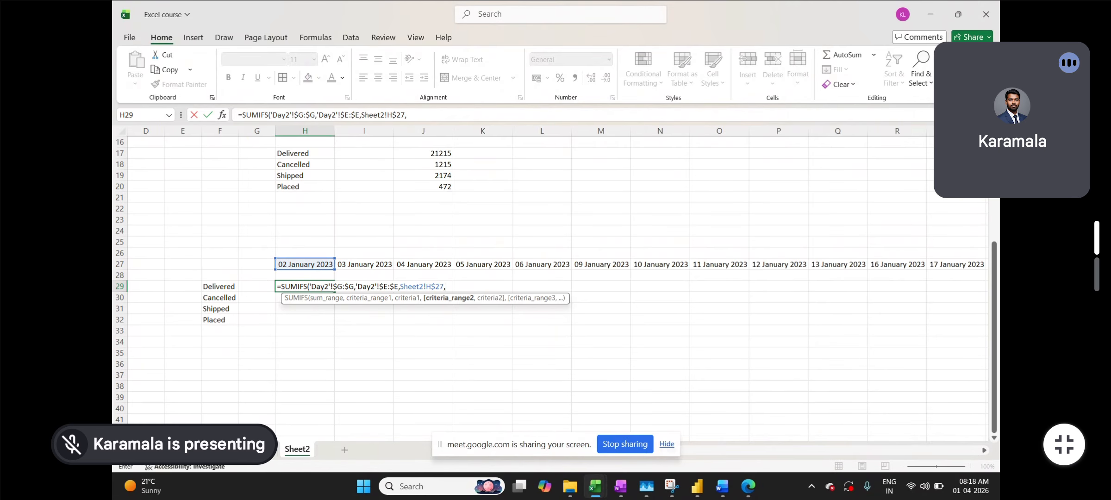
{"action": "left_click", "coordinate": [265, 450]}
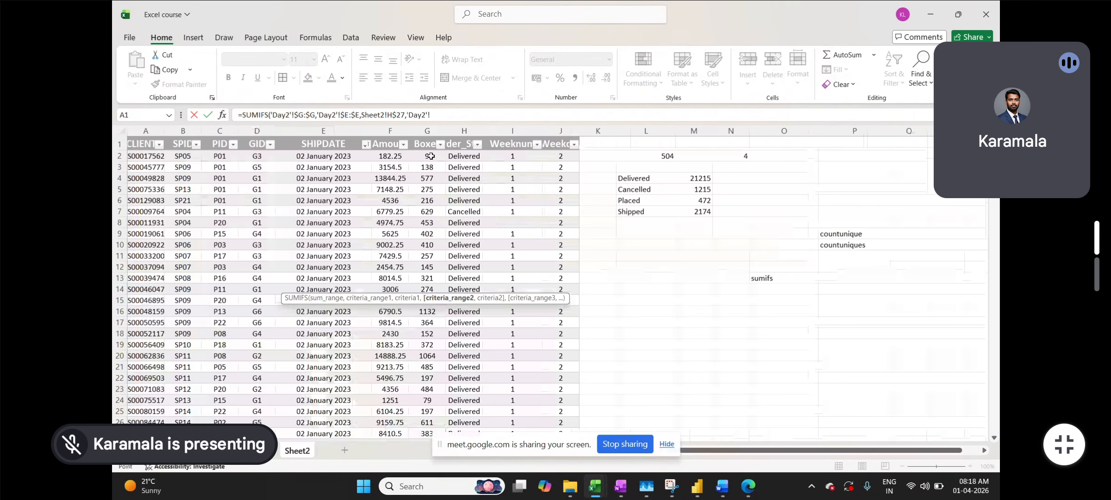
{"action": "left_click", "coordinate": [464, 133]}
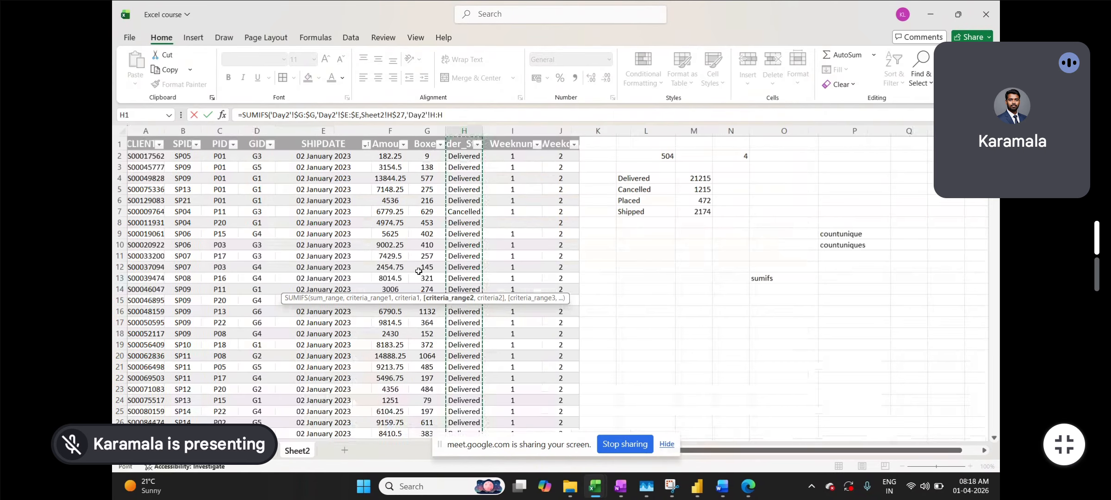
{"action": "key", "text": "F4"}
{"action": "type", "text": ","}
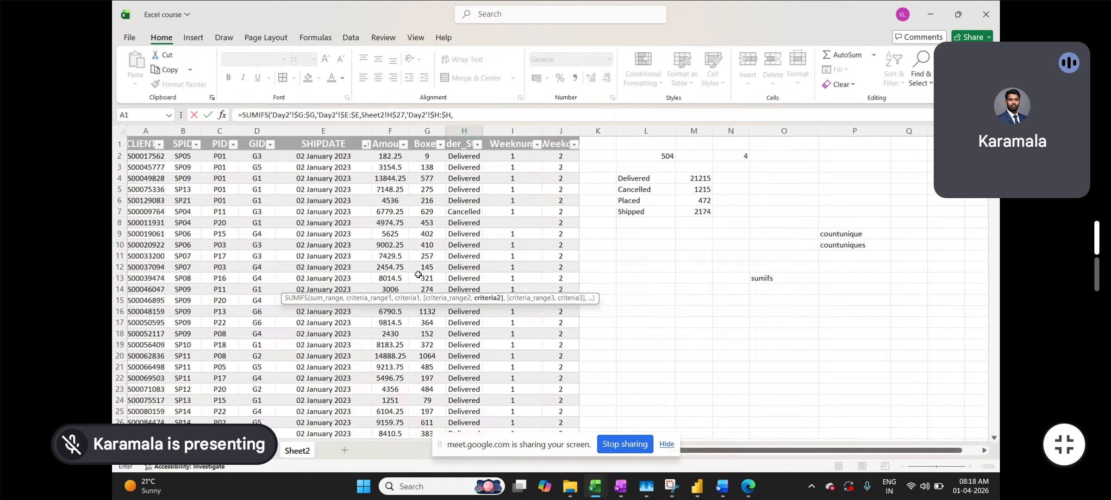
{"action": "left_click", "coordinate": [303, 451]}
{"action": "left_click", "coordinate": [220, 286]}
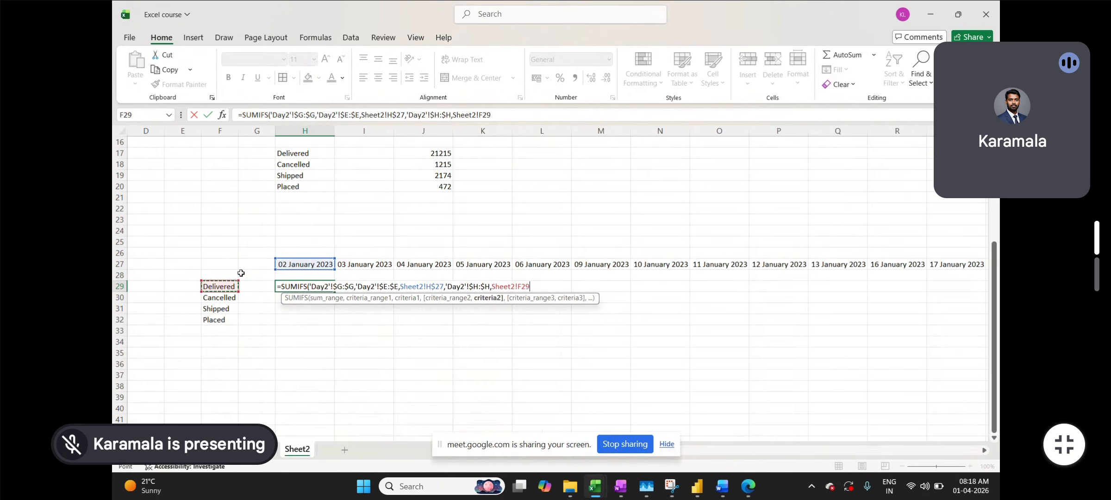
{"action": "key", "text": "F4"}
{"action": "key", "text": "F4"}
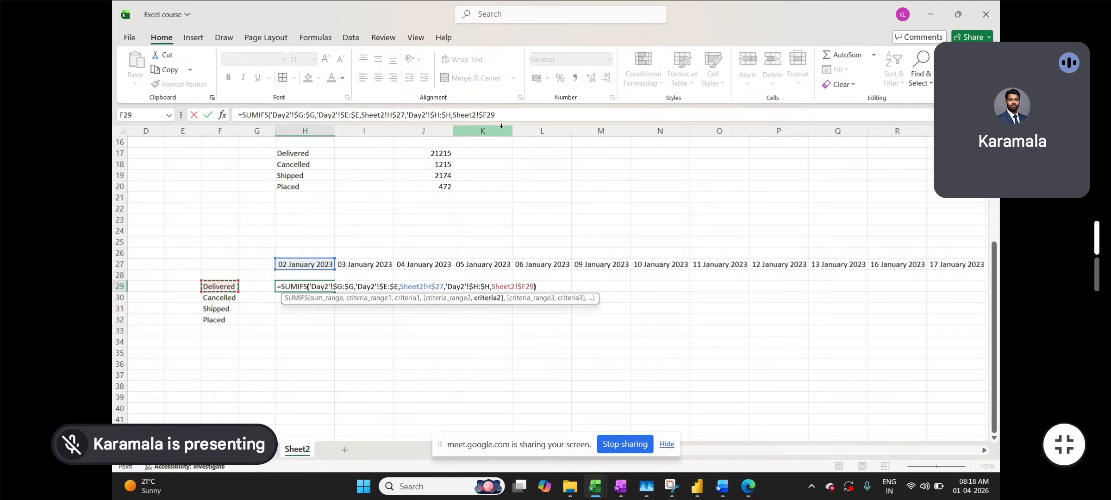
{"action": "type", "text": ")"}
{"action": "key", "text": "Return"}
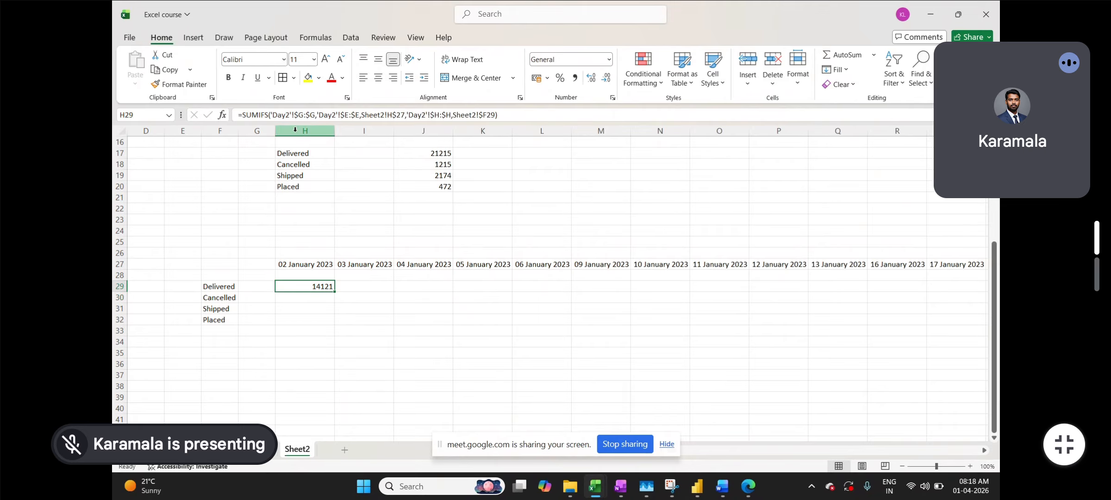
- Fill the H29 SUMIFS formula right across every ship date in row 29
{"action": "left_click_drag", "start_coordinate": [335, 292], "coordinate": [334, 320]}
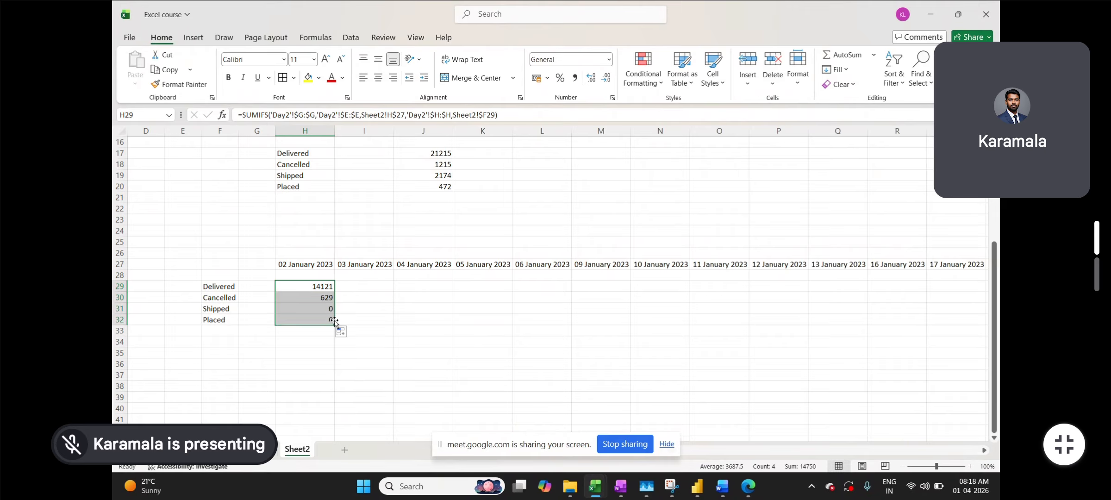
{"action": "left_click", "coordinate": [387, 290]}
{"action": "left_click", "coordinate": [327, 266]}
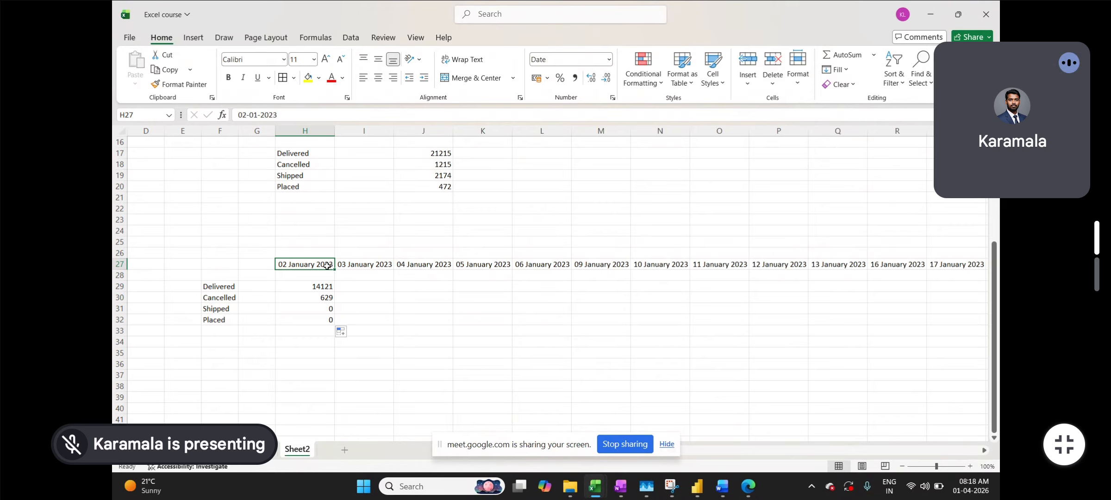
{"action": "key", "text": "ctrl+Right"}
{"action": "key", "text": "Down"}
{"action": "key", "text": "Down"}
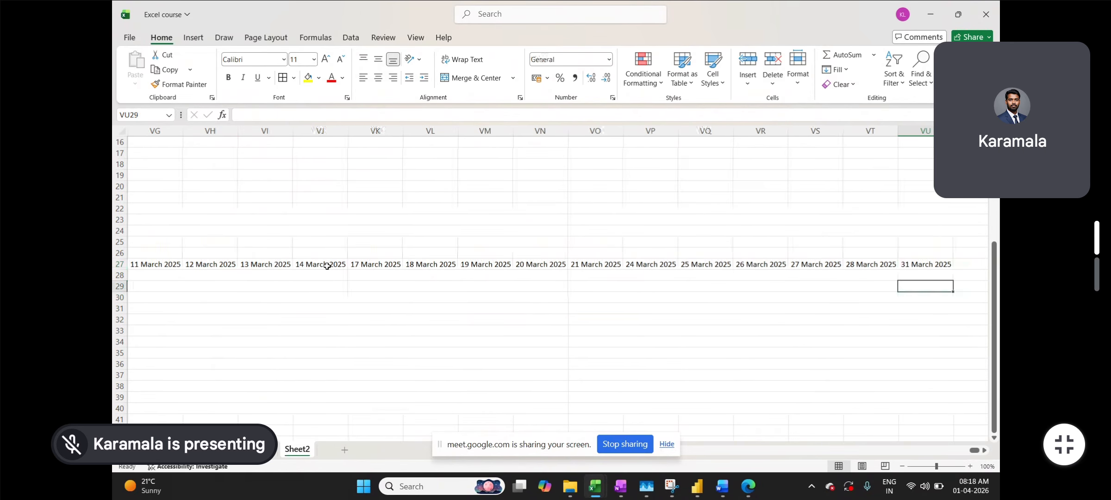
{"action": "key", "text": "ctrl+shift+Left"}
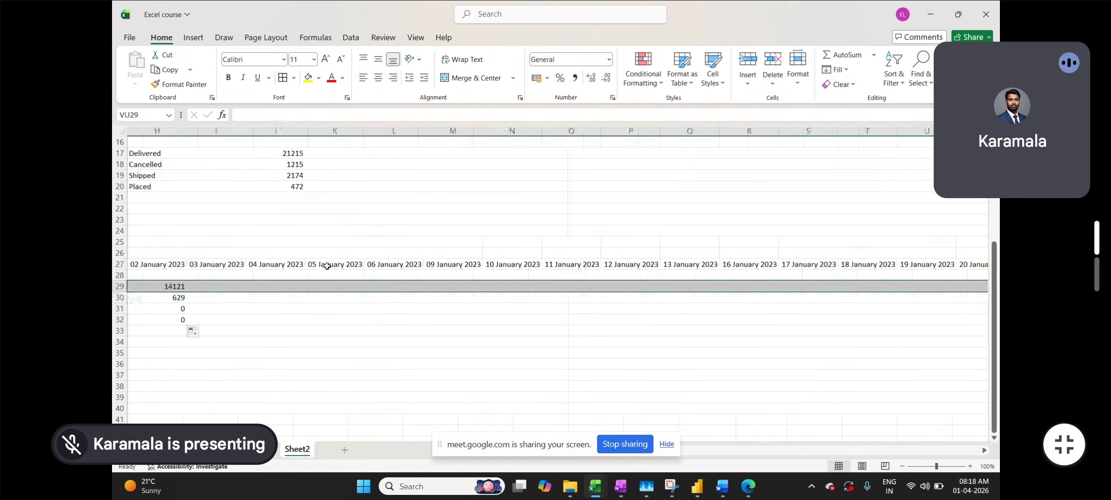
{"action": "key", "text": "ctrl+r"}
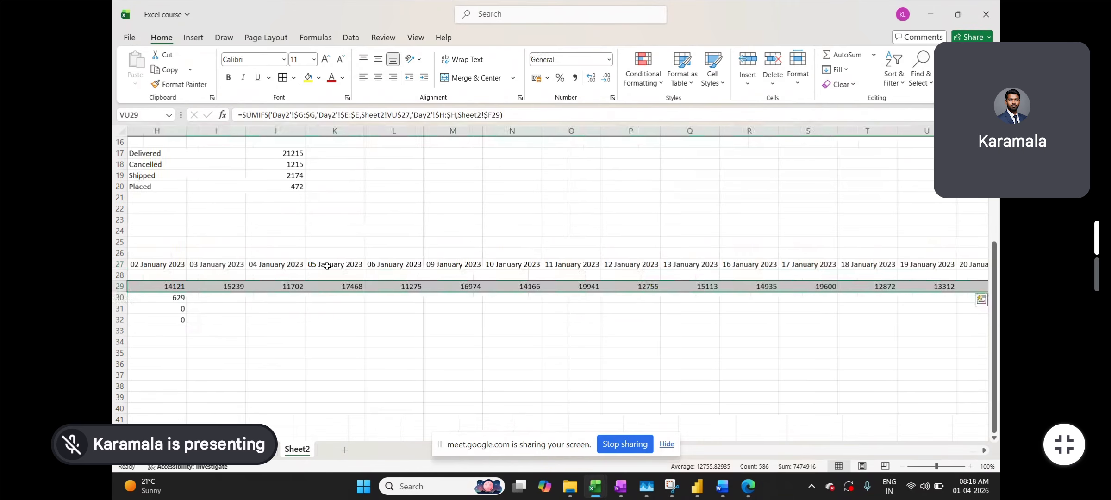
{"action": "key", "text": "ctrl+shift+Down"}
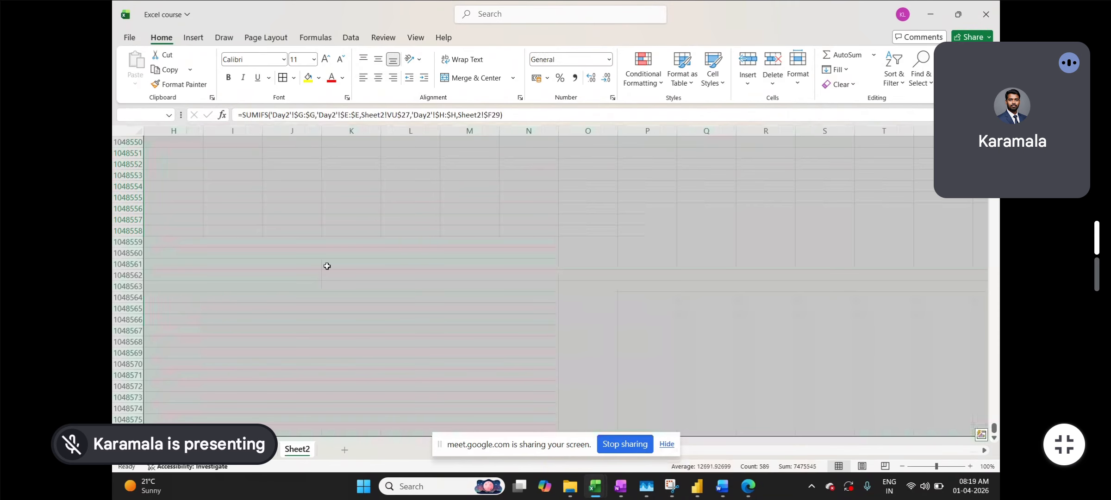
{"action": "key", "text": "ctrl+shift+Up"}
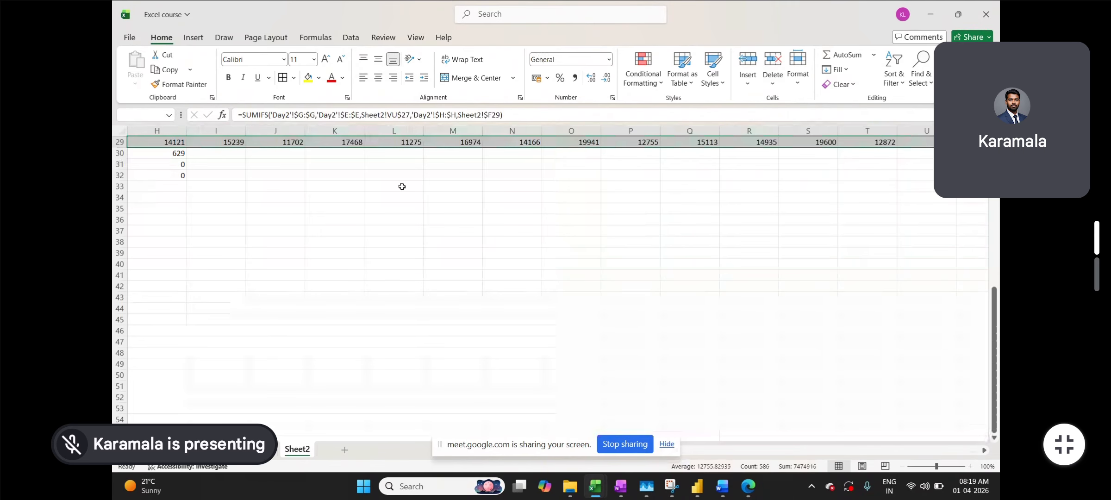
- Fill the SUMIFS formulas right across H29:VU32 for all four statuses
{"action": "scroll", "coordinate": [378, 183], "scroll_direction": "left", "scroll_amount": 1}
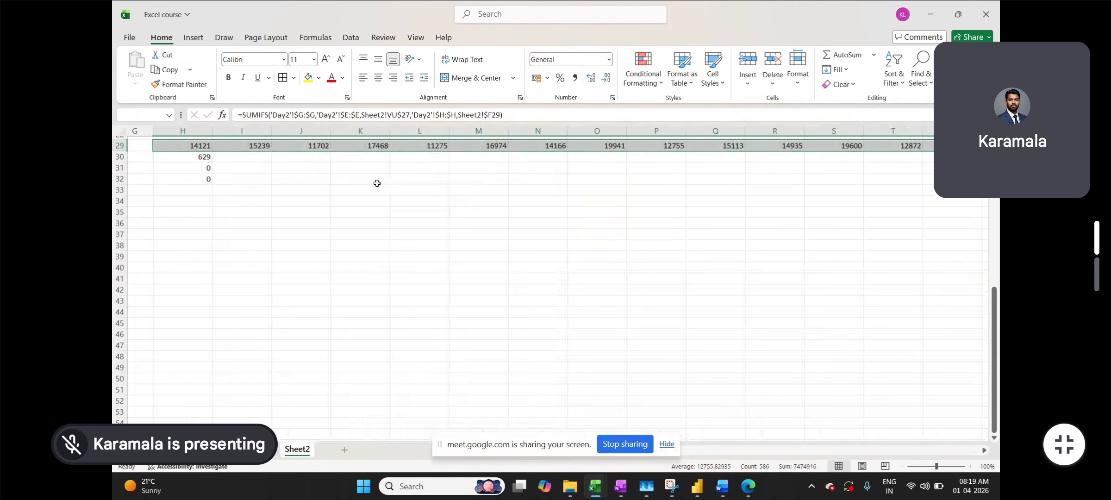
{"action": "scroll", "coordinate": [378, 184], "scroll_direction": "up", "scroll_amount": 1}
{"action": "scroll", "coordinate": [378, 183], "scroll_direction": "up", "scroll_amount": 4}
{"action": "left_click", "coordinate": [209, 310]}
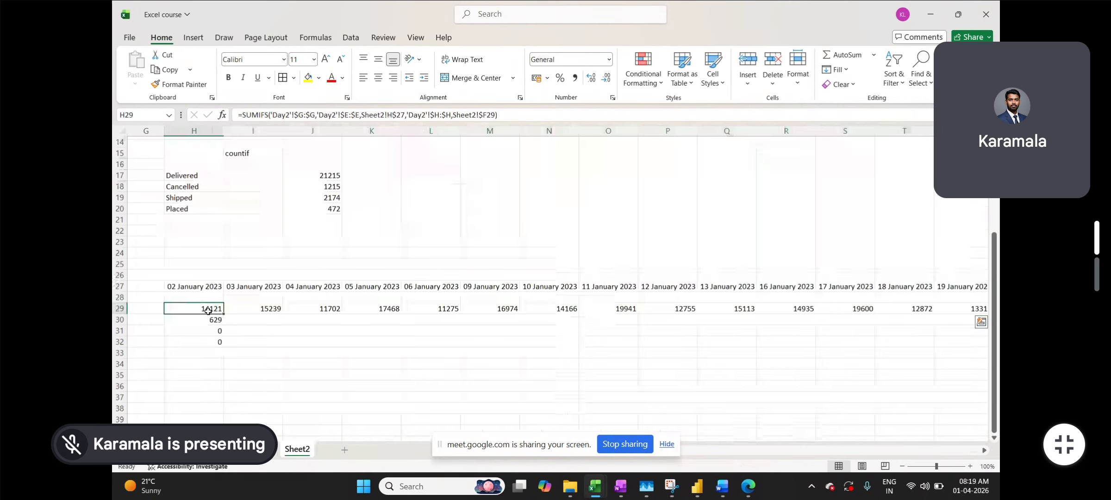
{"action": "key", "text": "ctrl+Right"}
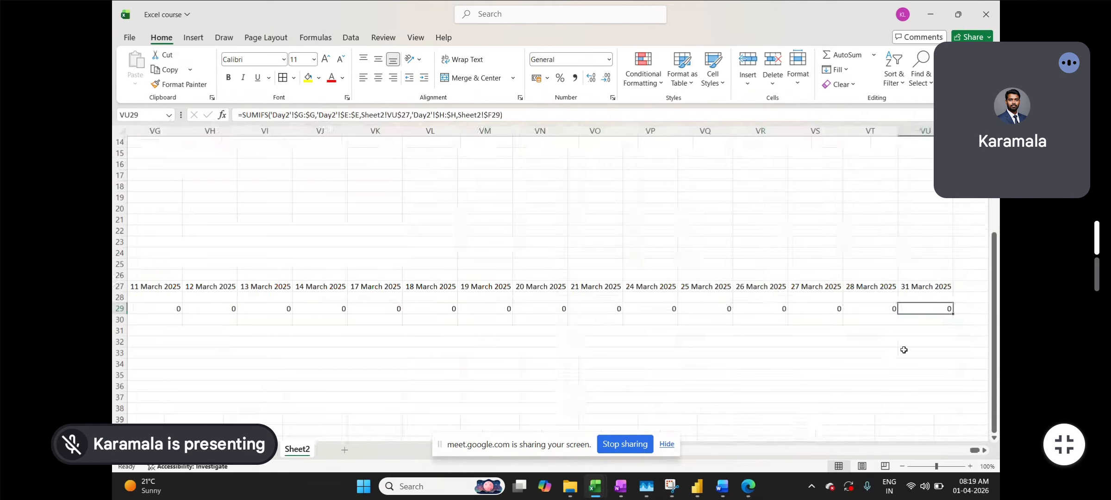
{"action": "left_click", "coordinate": [917, 345]}
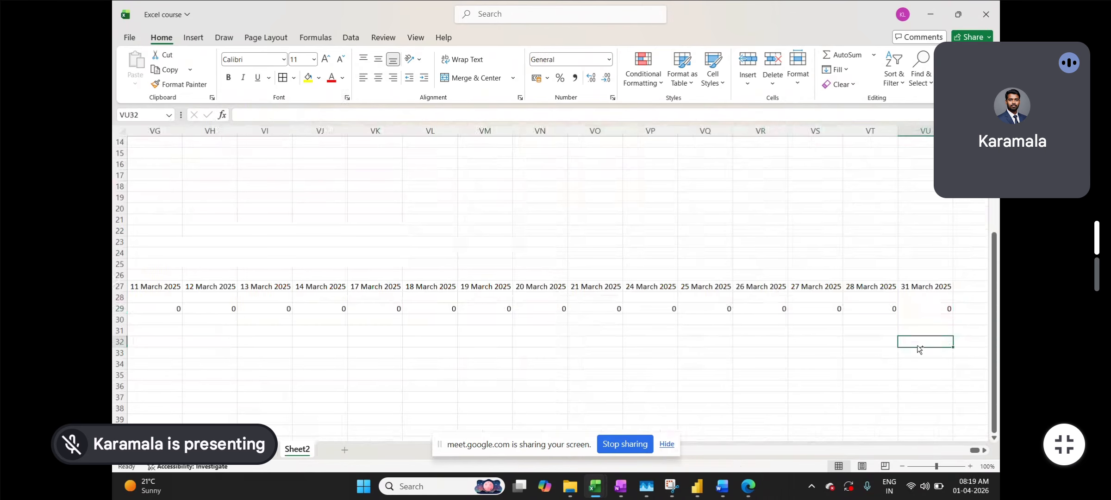
{"action": "key", "text": "ctrl+shift+Left"}
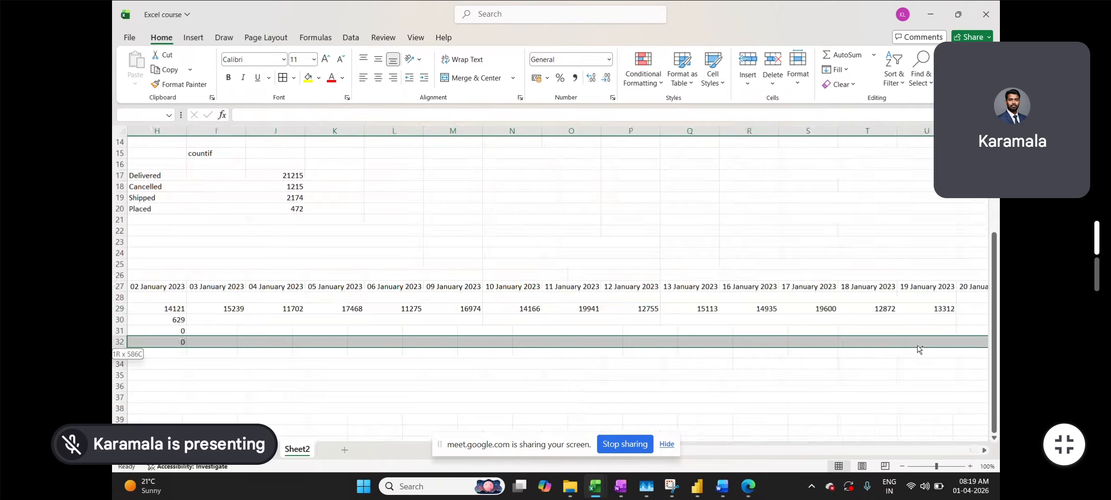
{"action": "key", "text": "ctrl+shift+Up"}
{"action": "key", "text": "ctrl+r"}
- Review the Shipped formula in H31, then switch to the Day2 order data
{"action": "scroll", "coordinate": [907, 377], "scroll_direction": "right", "scroll_amount": 1}
{"action": "scroll", "coordinate": [907, 377], "scroll_direction": "right", "scroll_amount": 3}
{"action": "scroll", "coordinate": [907, 377], "scroll_direction": "right", "scroll_amount": 8}
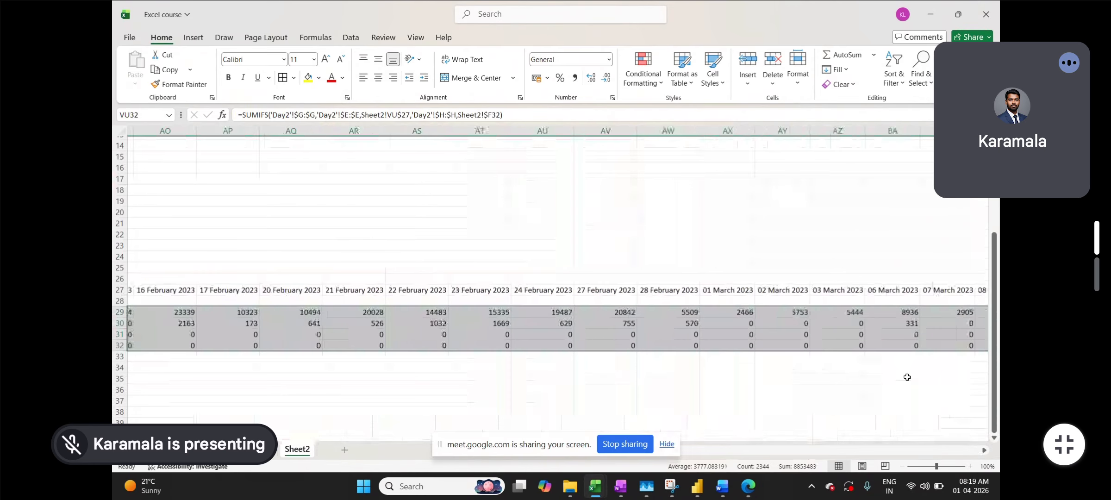
{"action": "scroll", "coordinate": [906, 377], "scroll_direction": "right", "scroll_amount": 7}
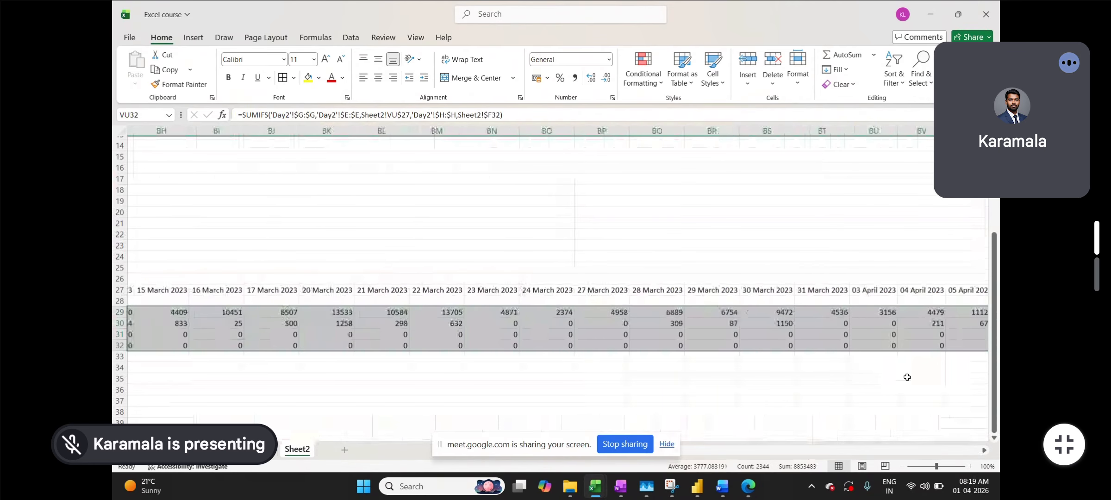
{"action": "scroll", "coordinate": [907, 377], "scroll_direction": "right", "scroll_amount": 7}
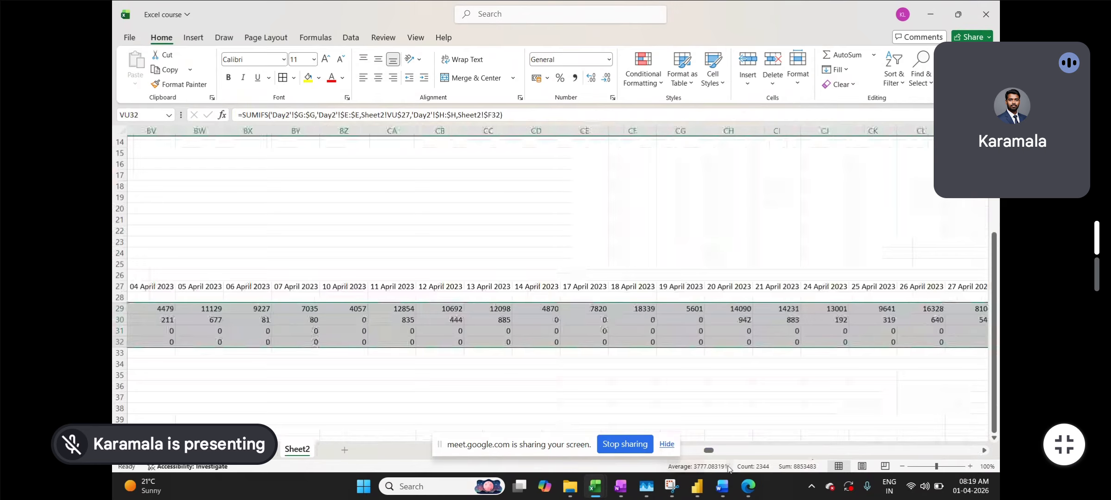
{"action": "left_click_drag", "start_coordinate": [715, 450], "coordinate": [643, 452]}
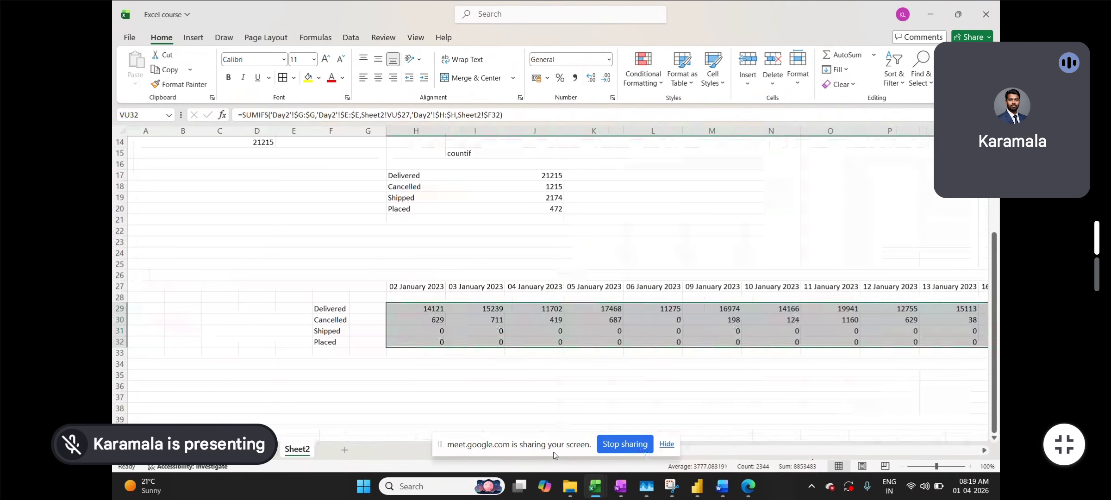
{"action": "left_click", "coordinate": [428, 335]}
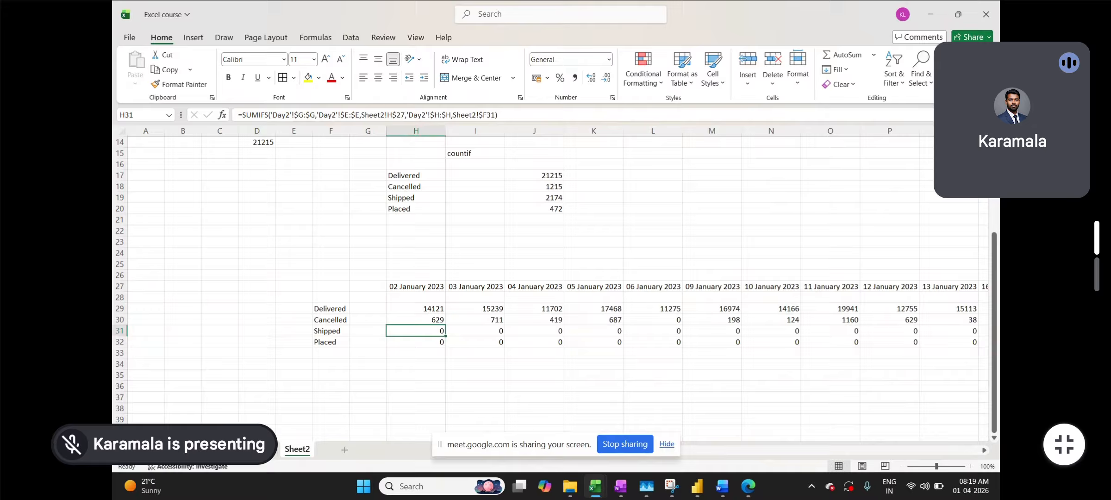
{"action": "left_click", "coordinate": [260, 449]}
{"action": "left_click", "coordinate": [375, 293]}
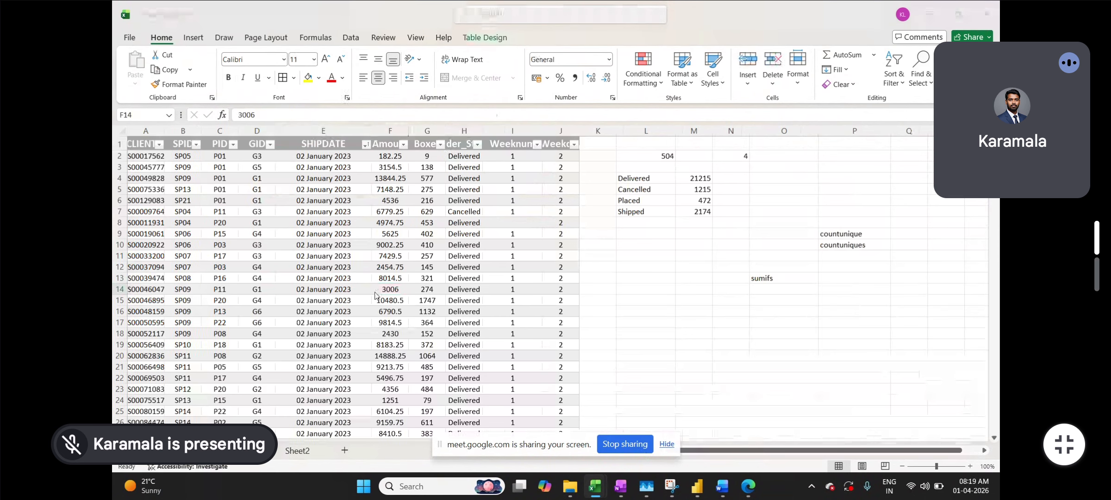
- Switch from the Meet window back to the Excel workbook and move to the adjacent sheet
{"action": "key", "text": "alt+Tab"}
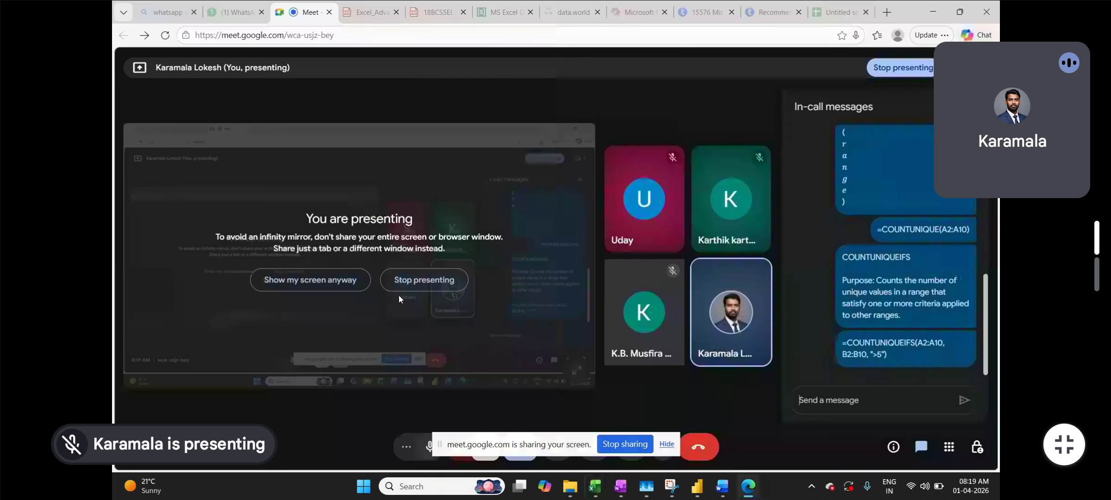
{"action": "key", "text": "alt+Tab"}
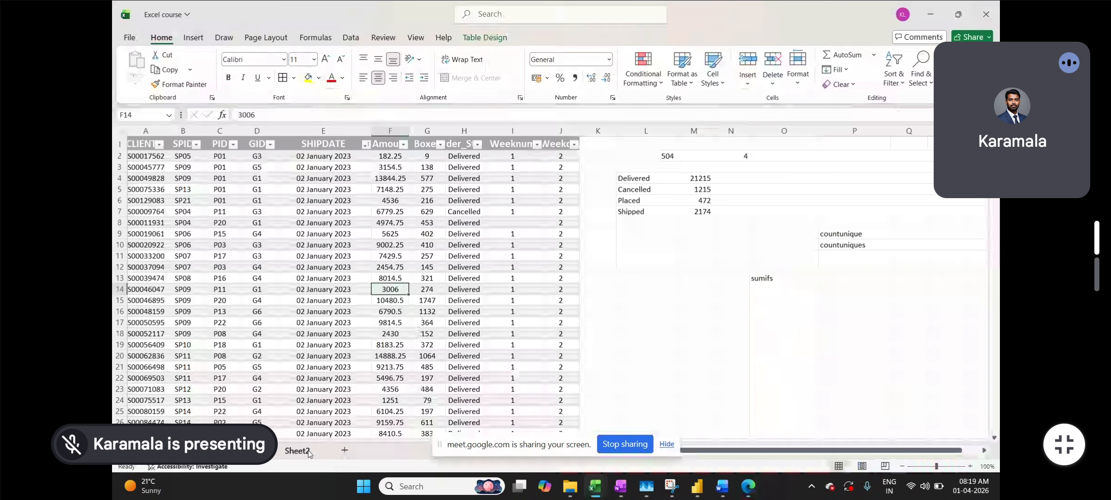
{"action": "left_click", "coordinate": [297, 449]}
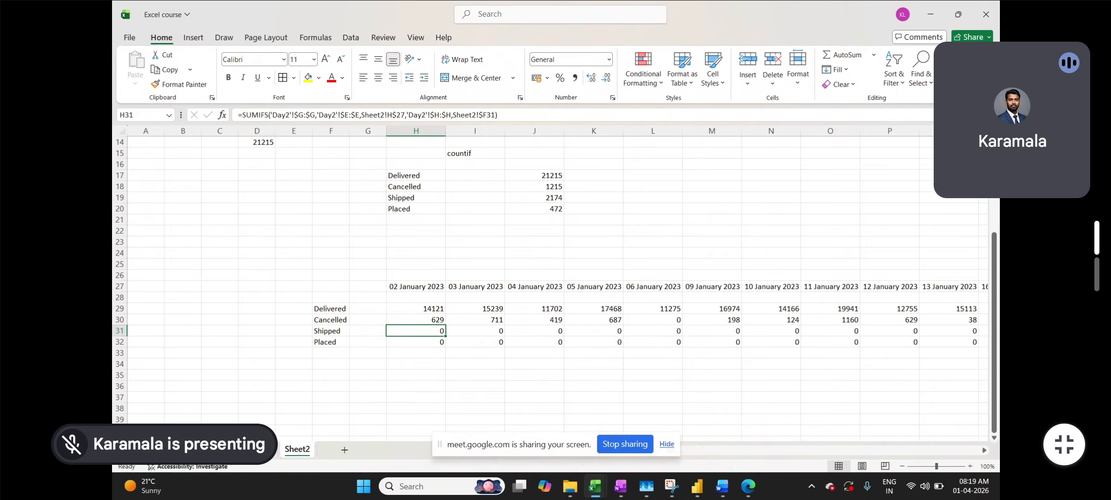
{"action": "key", "text": "ctrl+Page_Up"}
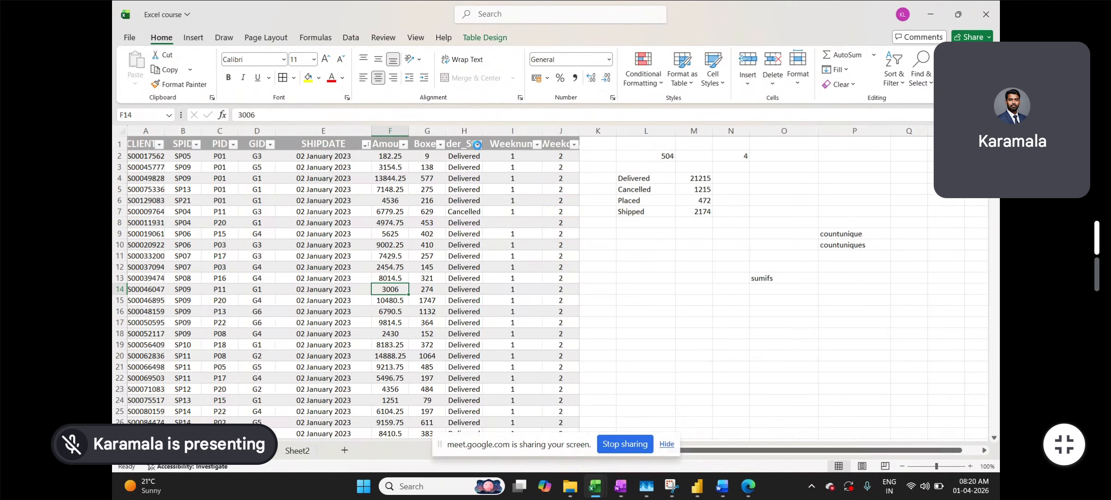
- Filter Day2's Order Status to exclude Cancelled orders
{"action": "left_click", "coordinate": [478, 145]}
{"action": "left_click", "coordinate": [359, 304]}
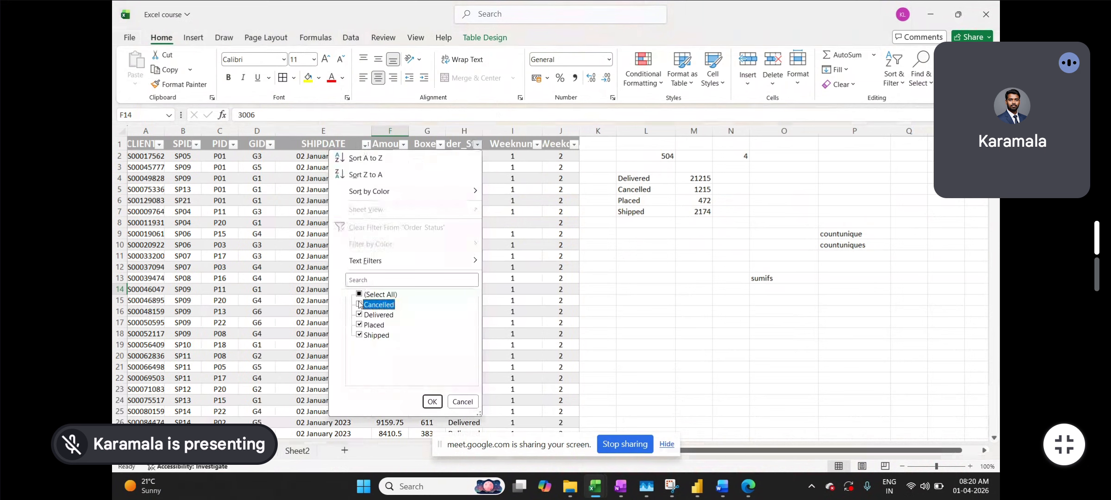
{"action": "left_click", "coordinate": [431, 400]}
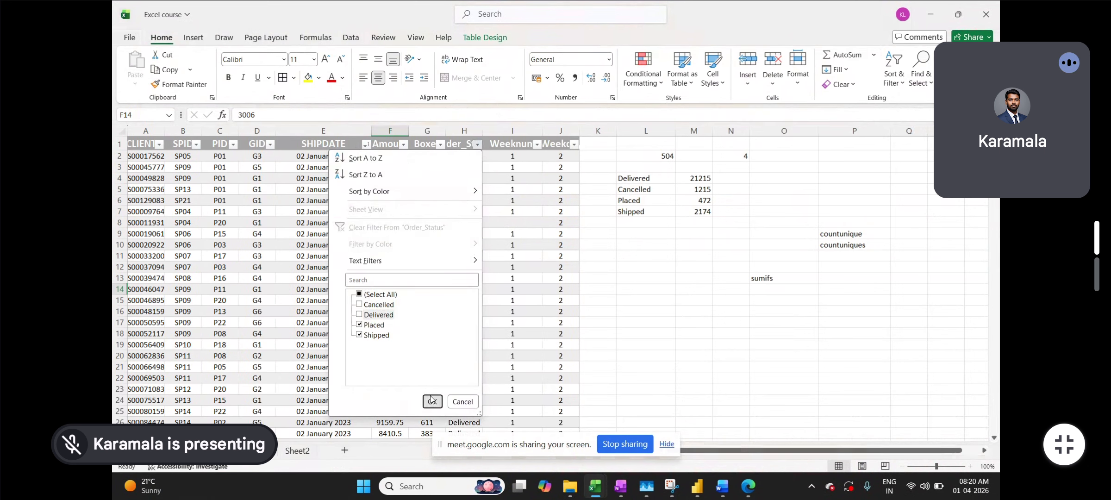
- Sort the Day2 rows by SHIPDATE, ending with oldest to newest
{"action": "left_click", "coordinate": [374, 144]}
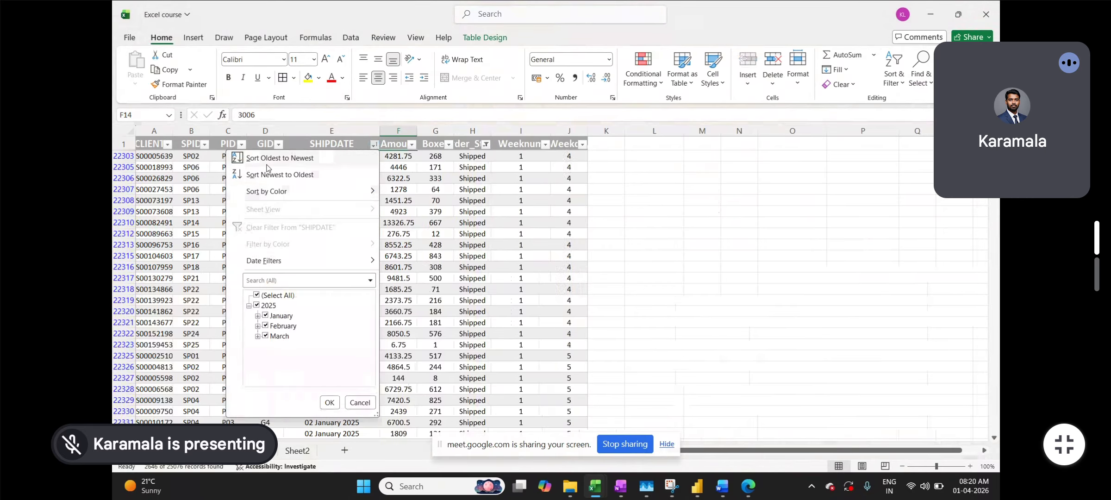
{"action": "left_click", "coordinate": [265, 163]}
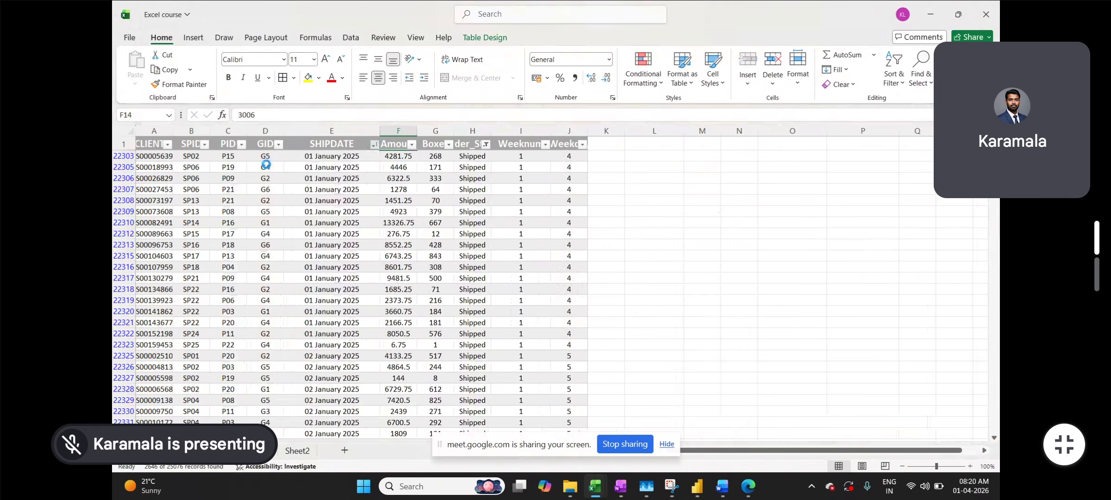
{"action": "left_click", "coordinate": [373, 144]}
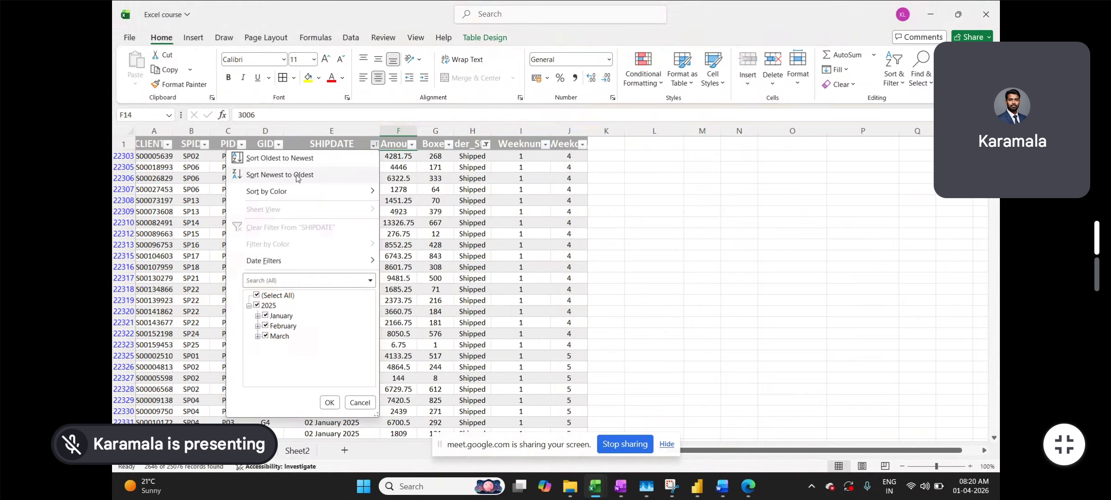
{"action": "left_click", "coordinate": [296, 175]}
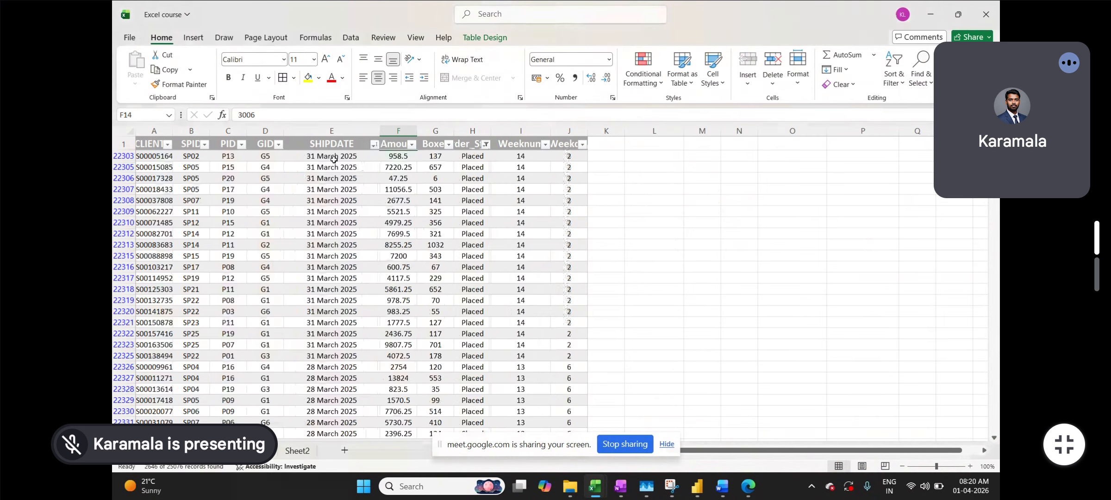
{"action": "left_click", "coordinate": [374, 145]}
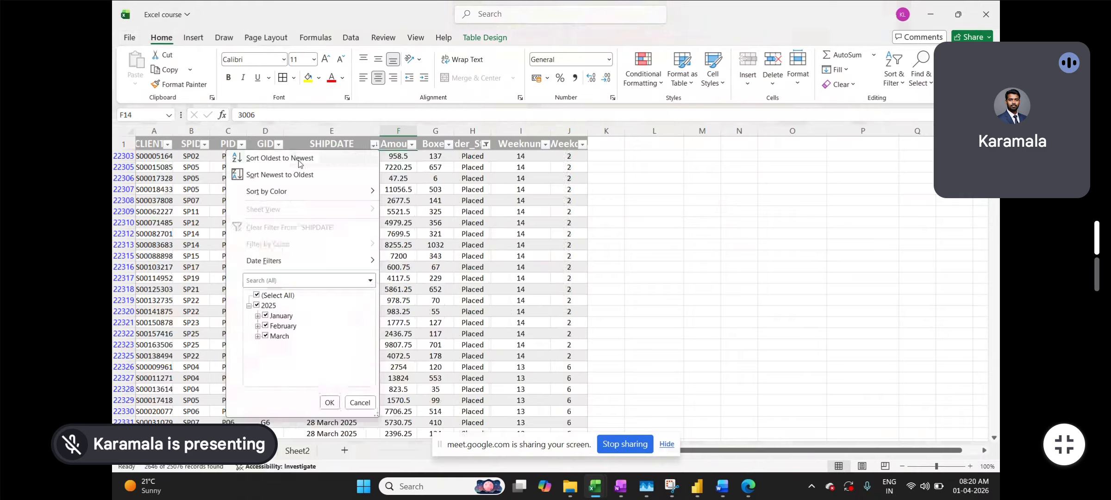
{"action": "left_click", "coordinate": [298, 160]}
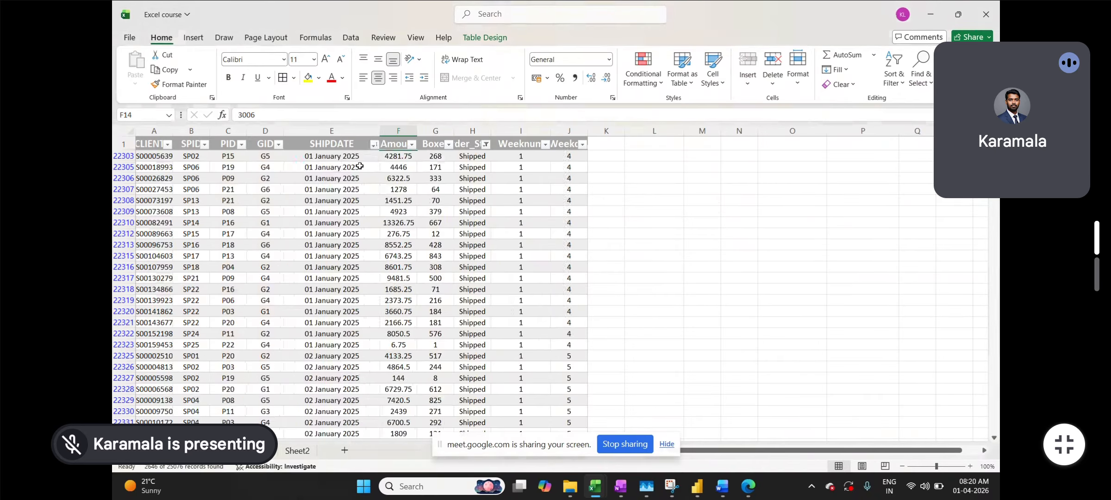
- Recheck the Order Status filter without changes and return to Sheet2
{"action": "left_click", "coordinate": [484, 145]}
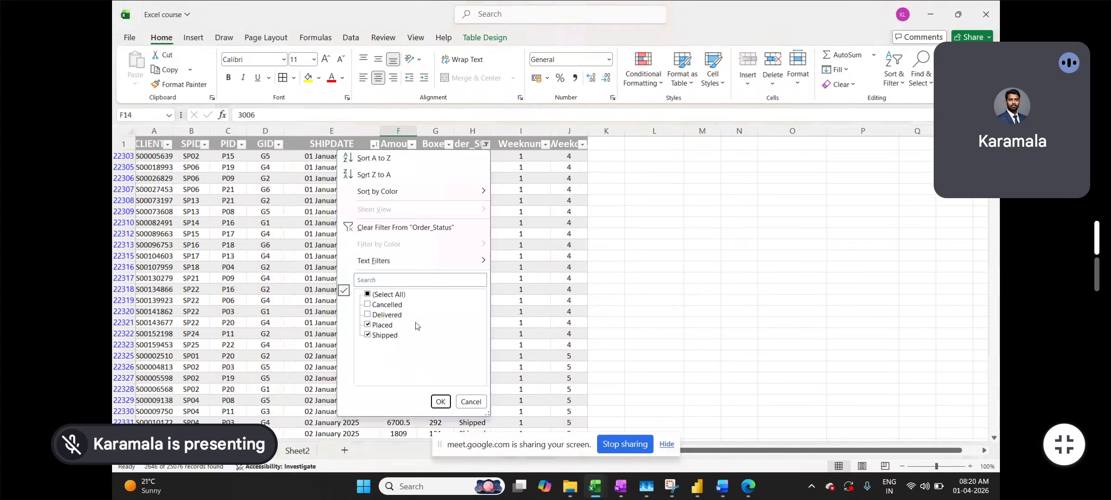
{"action": "left_click", "coordinate": [557, 262]}
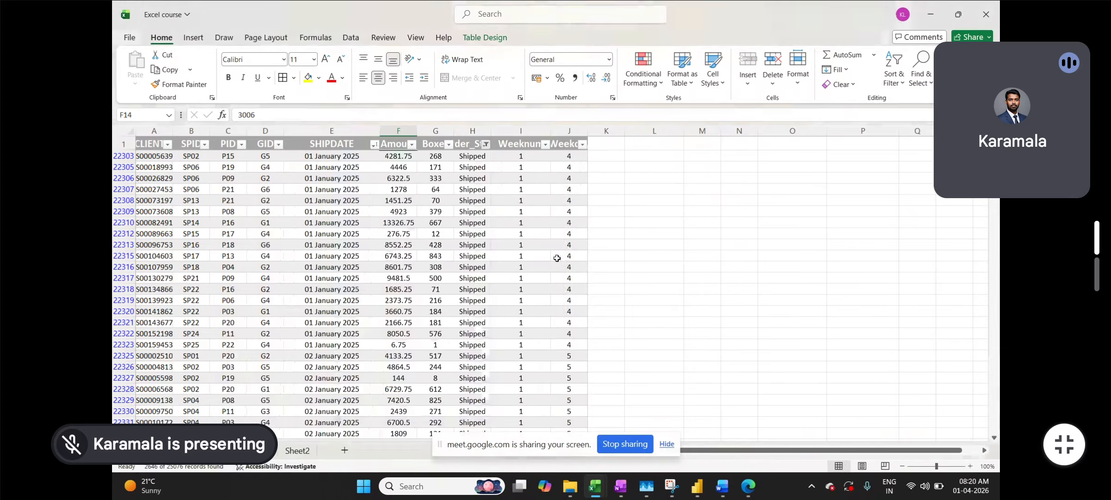
{"action": "left_click", "coordinate": [297, 450]}
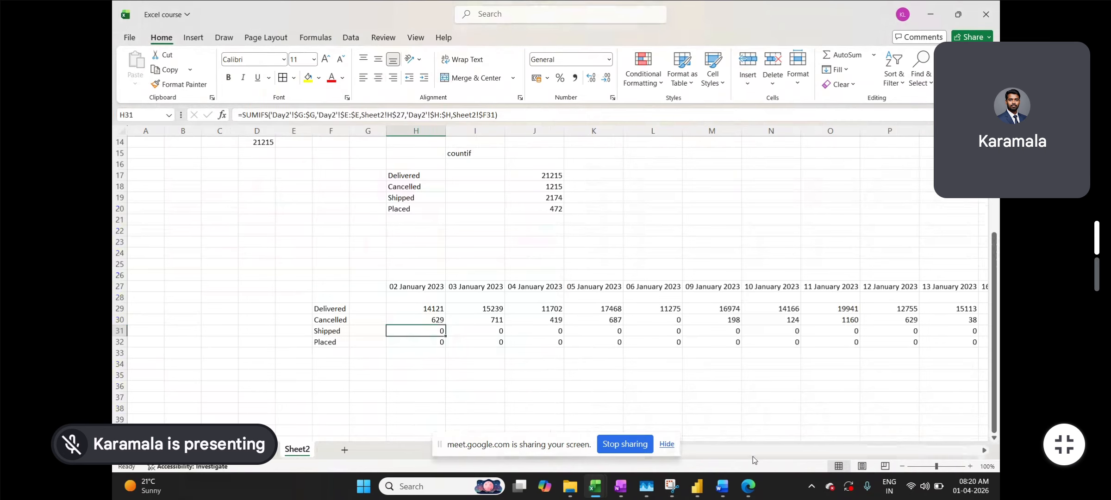
- Scroll Sheet2 back to column H and select H29's SUMIFS formula showing 14121
{"action": "left_click_drag", "start_coordinate": [483, 448], "coordinate": [329, 455]}
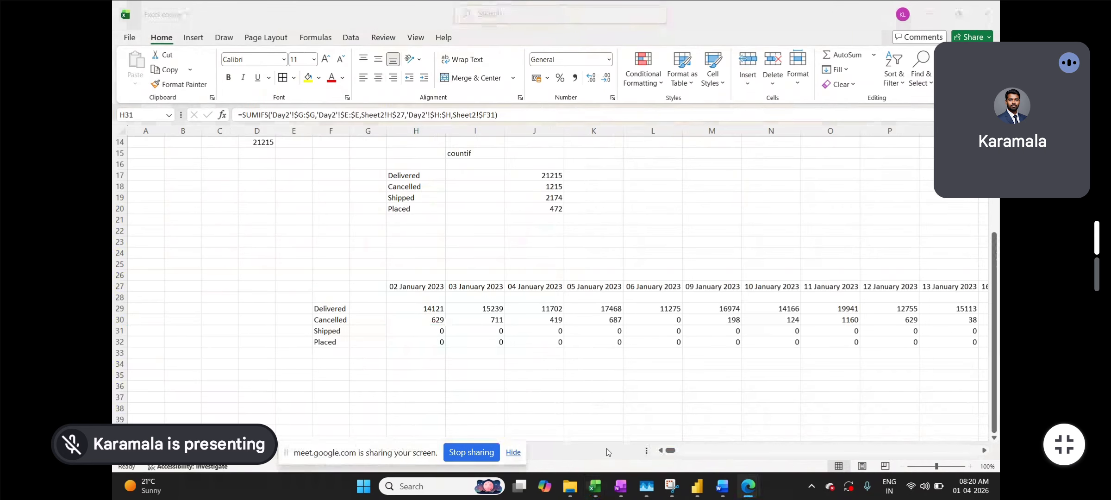
{"action": "left_click", "coordinate": [677, 450]}
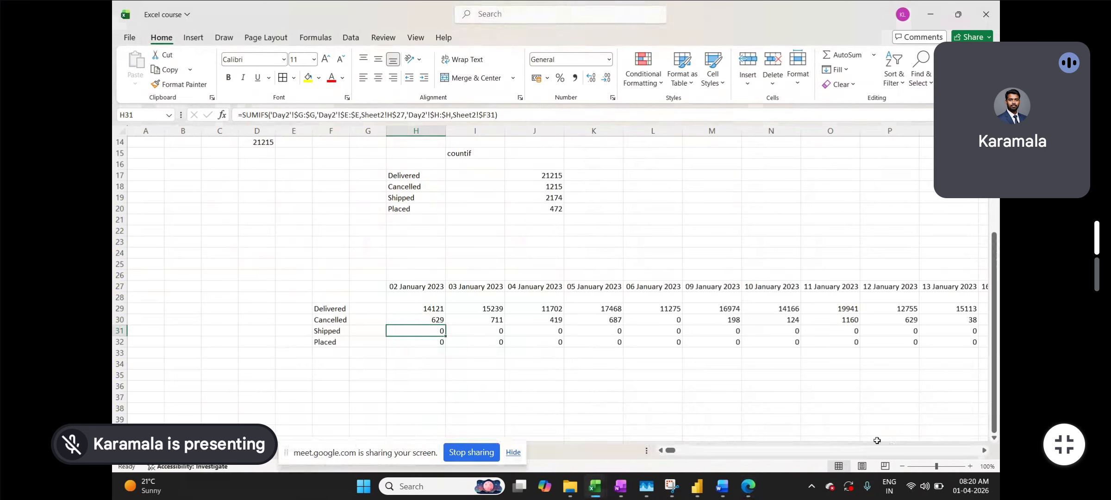
{"action": "left_click_drag", "start_coordinate": [669, 451], "coordinate": [974, 450]}
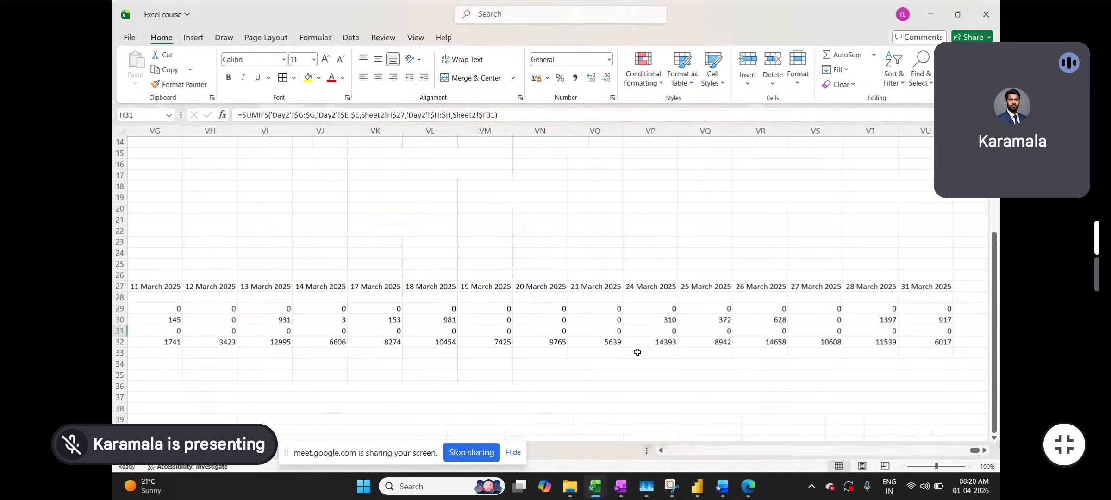
{"action": "left_click_drag", "start_coordinate": [934, 342], "coordinate": [263, 343]}
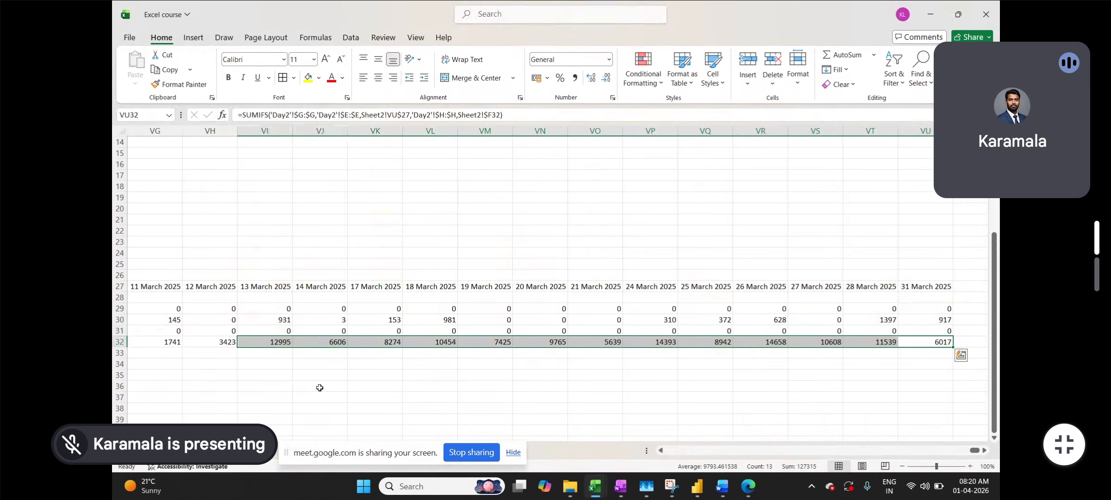
{"action": "scroll", "coordinate": [320, 388], "scroll_direction": "left", "scroll_amount": 10}
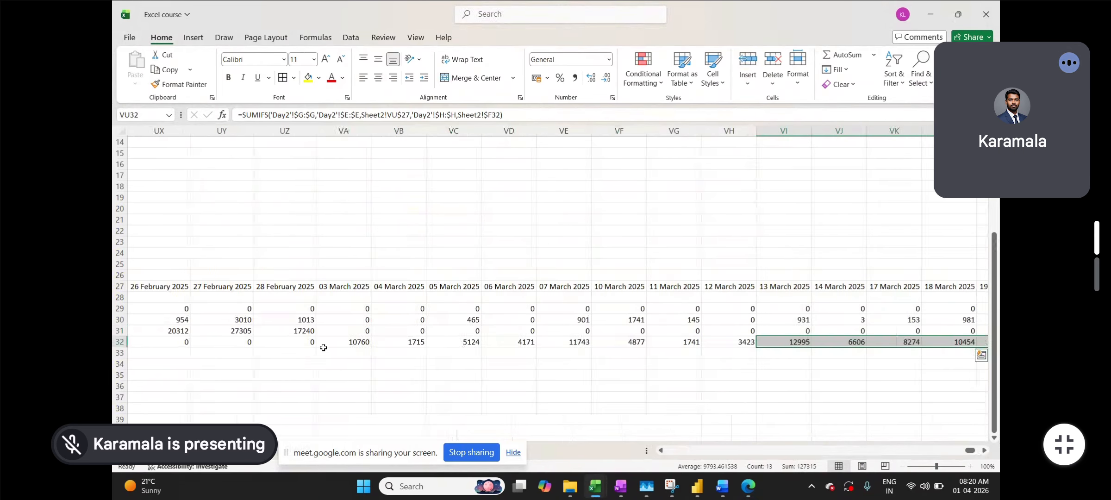
{"action": "left_click", "coordinate": [340, 351]}
{"action": "scroll", "coordinate": [417, 349], "scroll_direction": "left", "scroll_amount": 2}
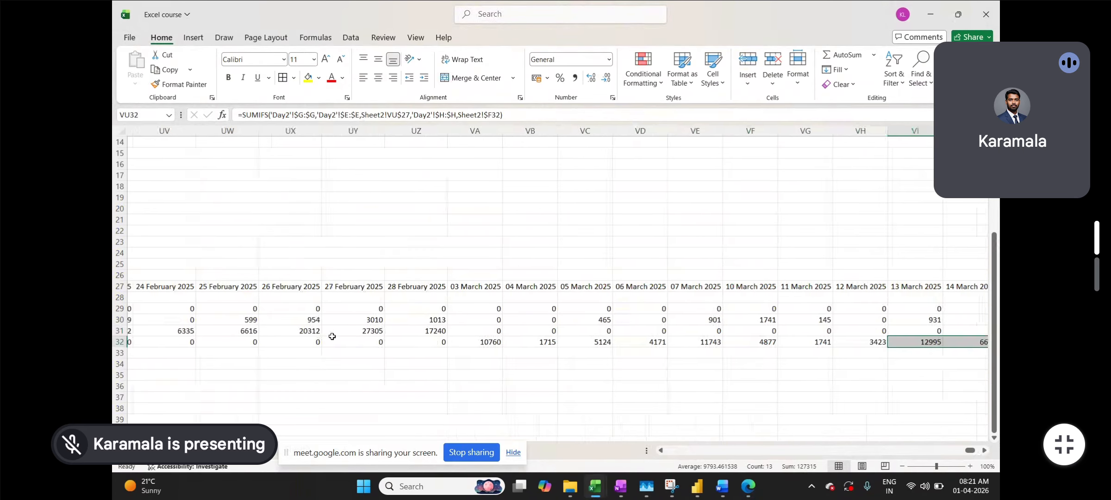
{"action": "scroll", "coordinate": [467, 350], "scroll_direction": "left", "scroll_amount": 12}
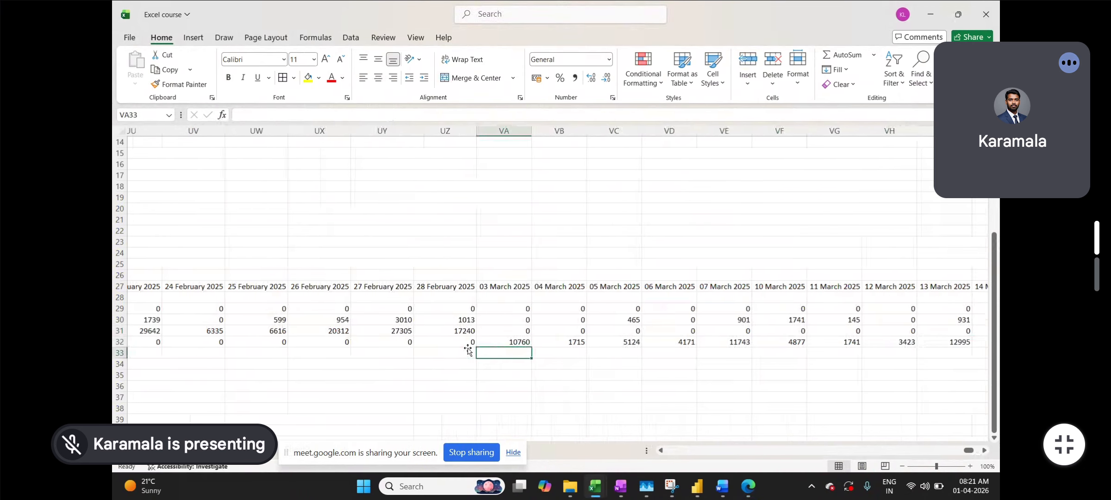
{"action": "left_click_drag", "start_coordinate": [962, 451], "coordinate": [669, 452]}
{"action": "left_click", "coordinate": [410, 308]}
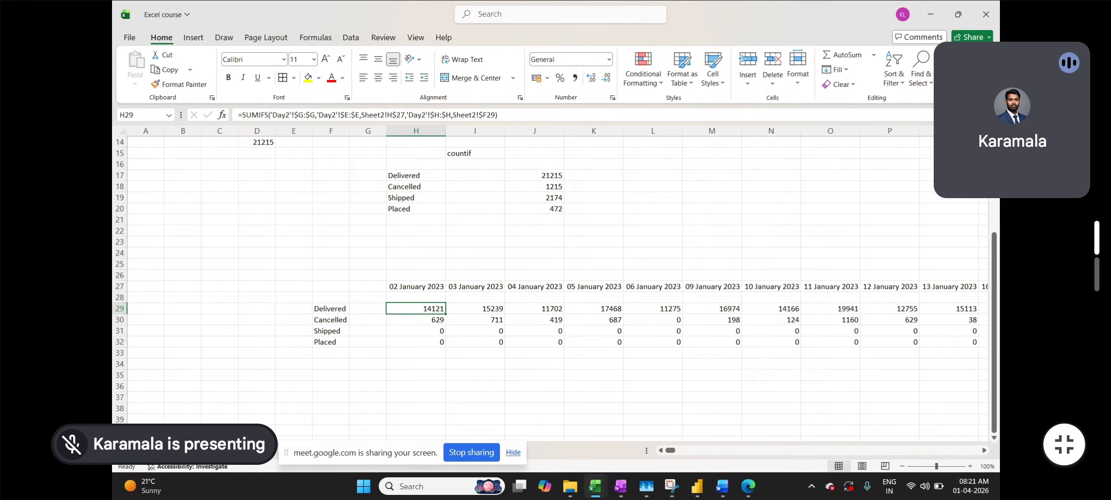
- Filter Day2's Order_Status to Delivered only
{"action": "left_click", "coordinate": [204, 450]}
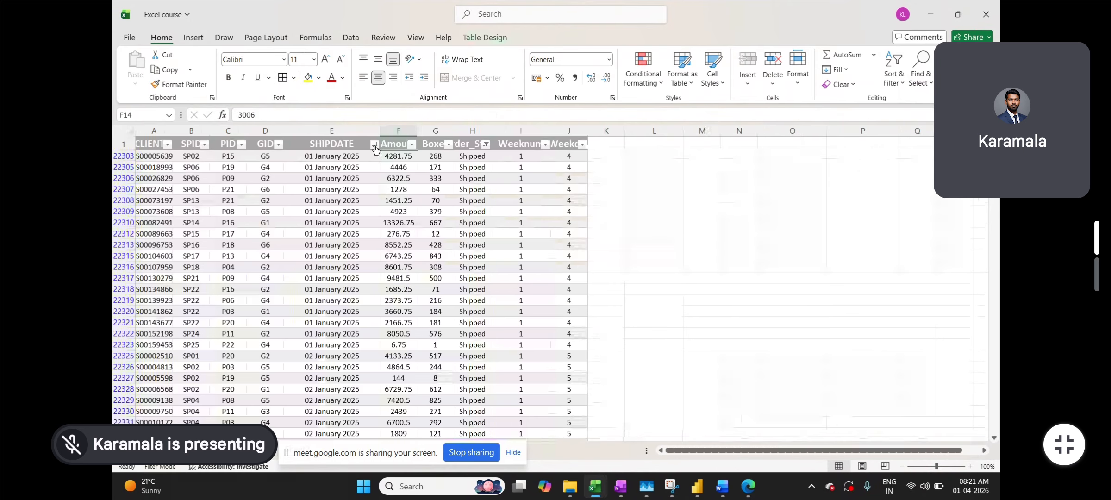
{"action": "left_click", "coordinate": [486, 146]}
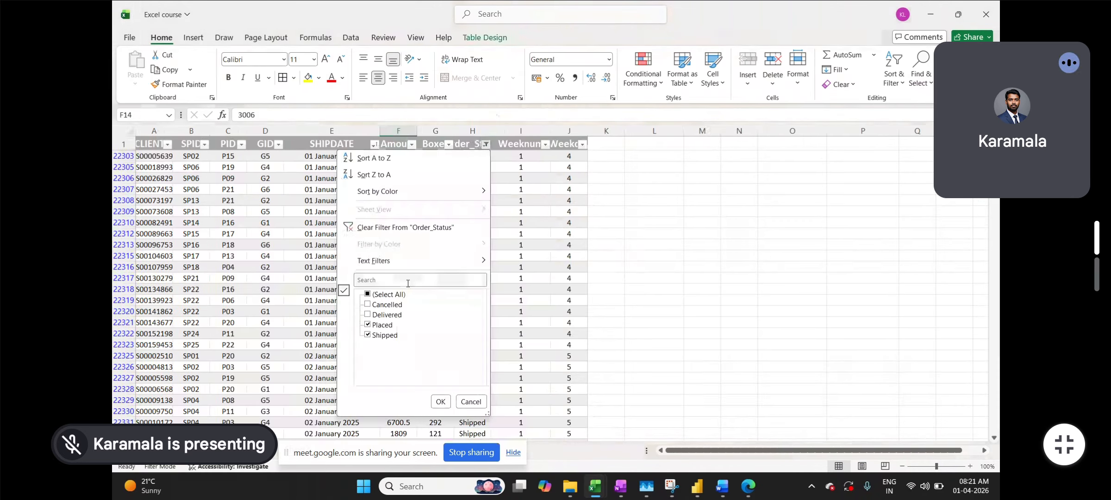
{"action": "left_click", "coordinate": [368, 294]}
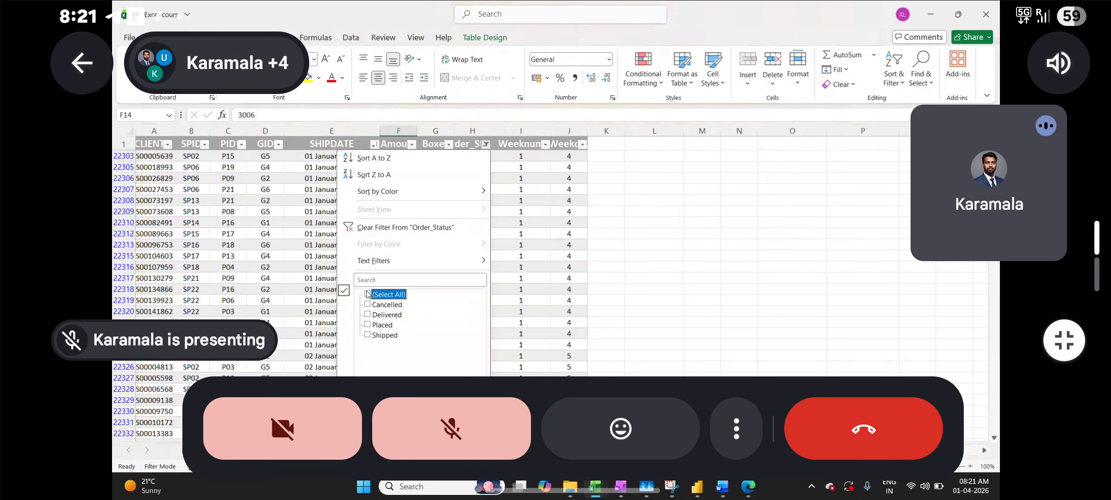
{"action": "left_click", "coordinate": [368, 315]}
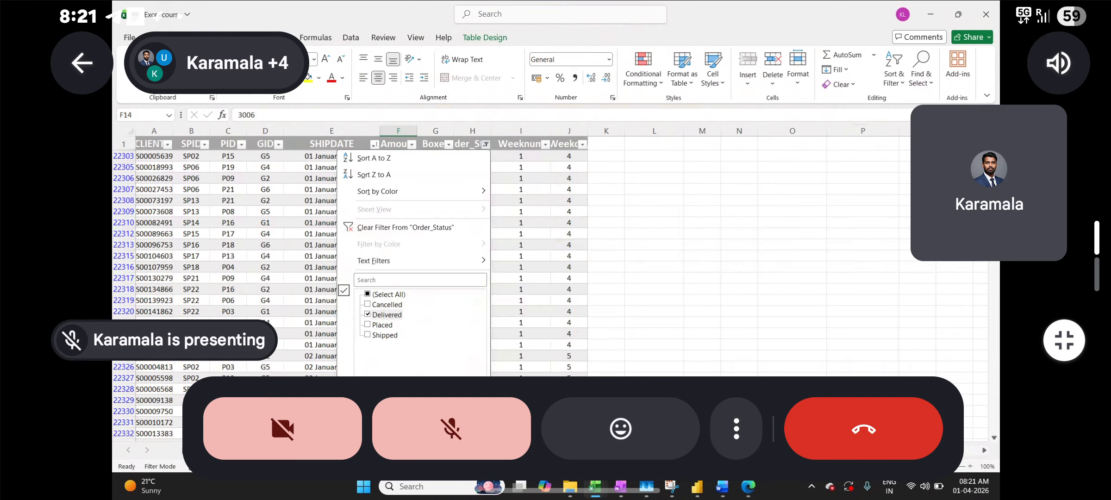
{"action": "left_click", "coordinate": [484, 424]}
- Unmute the microphone and raise a hand in the Meet call
{"action": "left_click", "coordinate": [423, 401]}
{"action": "left_click", "coordinate": [737, 428]}
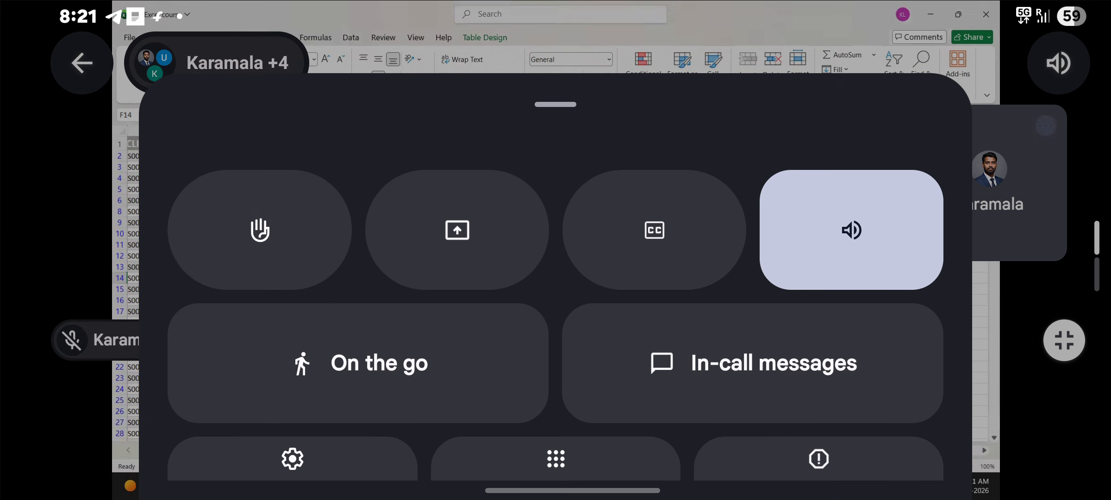
{"action": "left_click", "coordinate": [278, 231]}
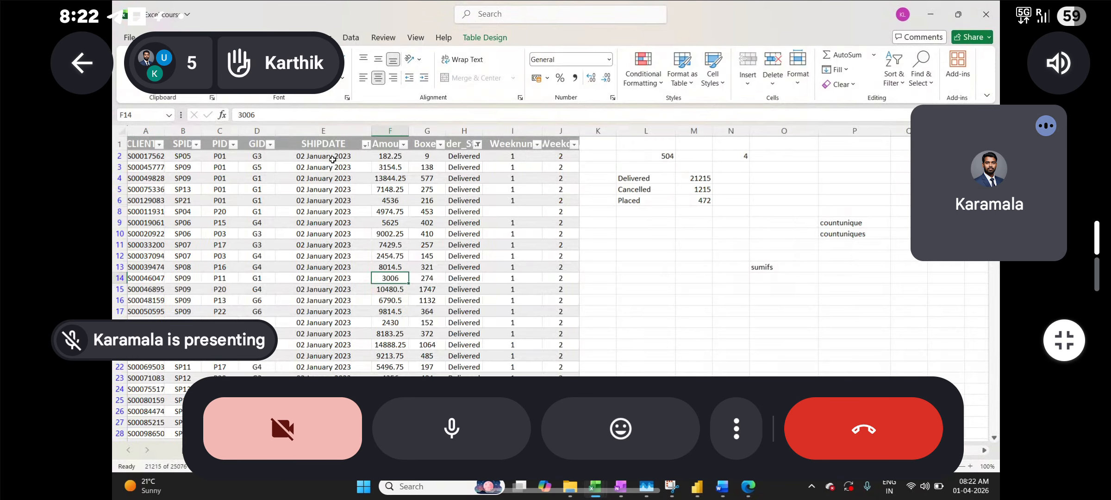
- Filter SHIPDATE to 02 January 2023 only, muting and lowering the hand in Meet meanwhile
{"action": "left_click", "coordinate": [467, 426]}
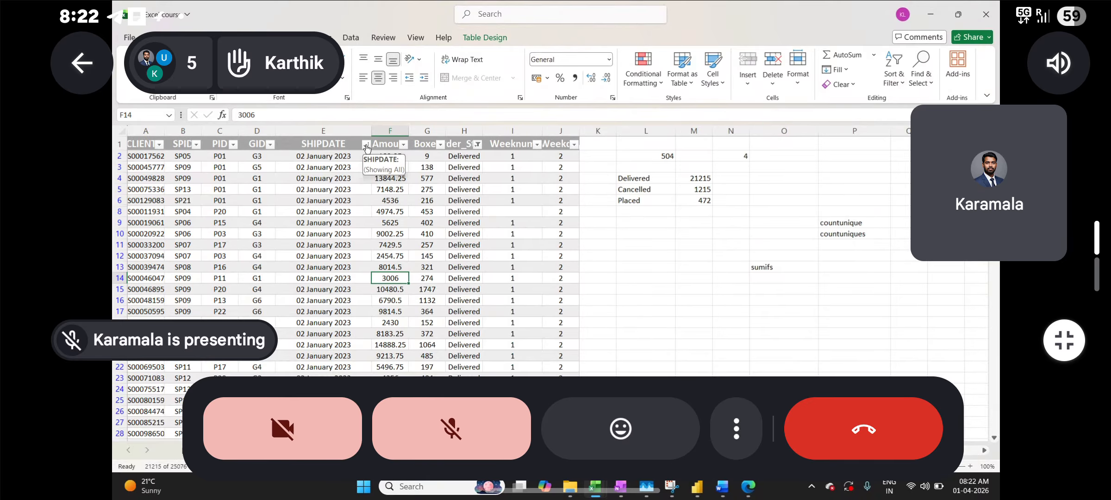
{"action": "left_click", "coordinate": [365, 144]}
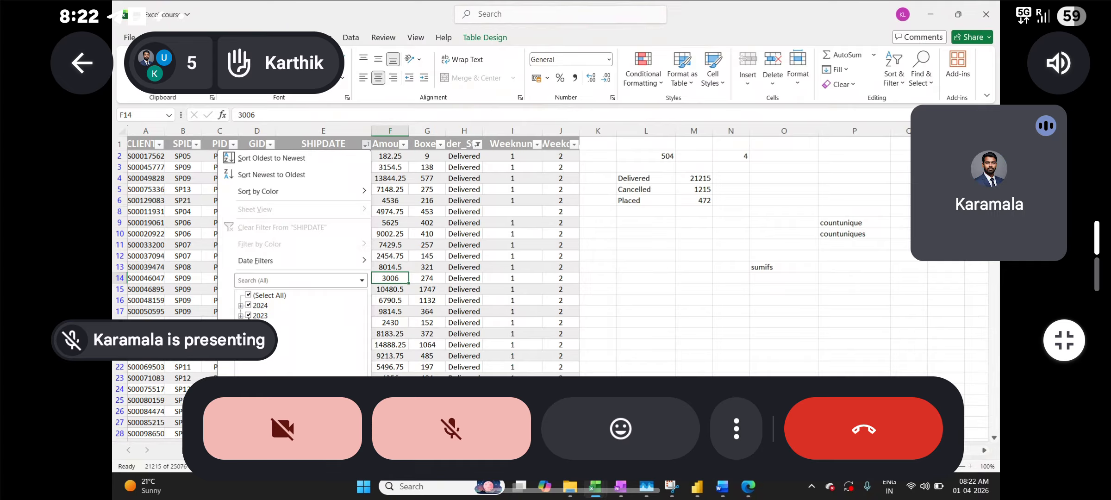
{"action": "left_click", "coordinate": [240, 315]}
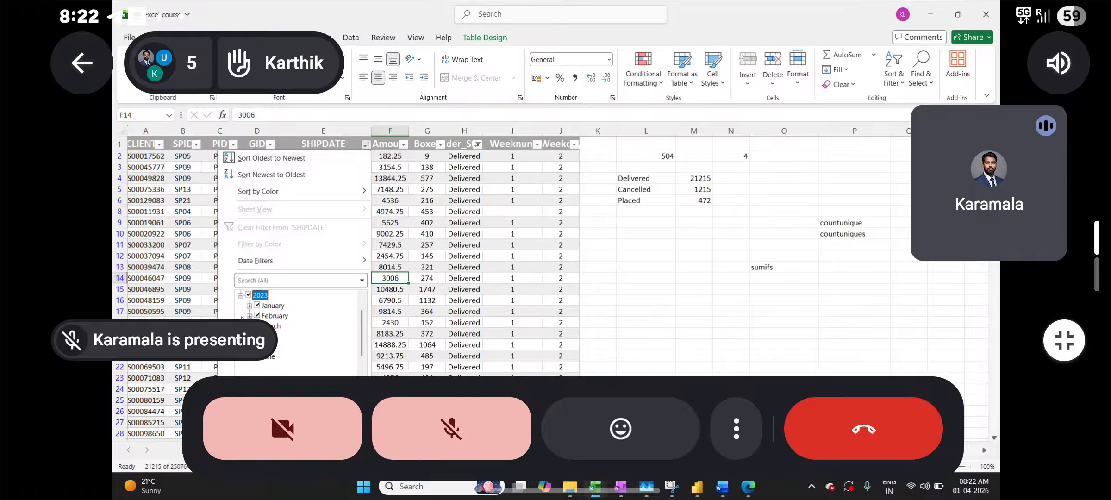
{"action": "left_click", "coordinate": [727, 429]}
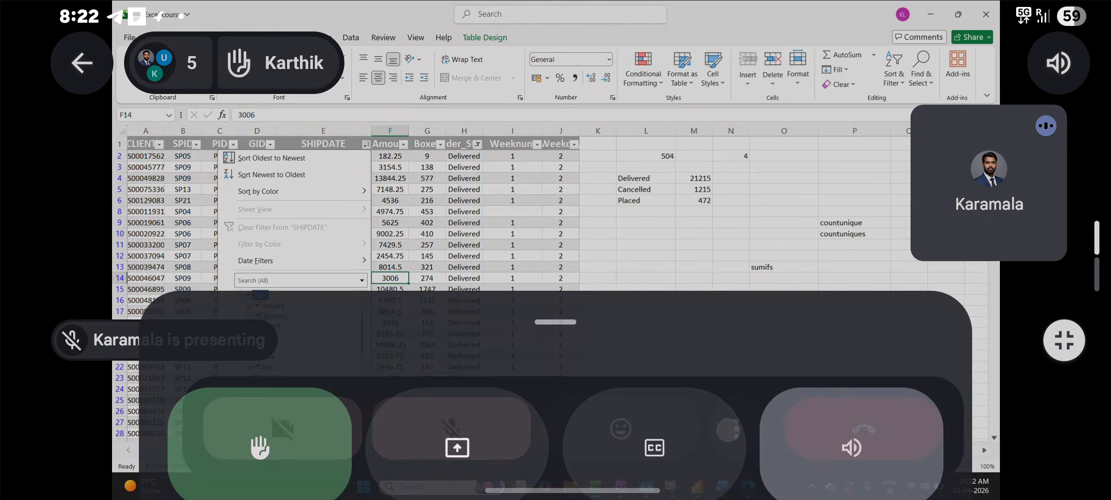
{"action": "left_click", "coordinate": [278, 229]}
{"action": "scroll", "coordinate": [291, 361], "scroll_direction": "up", "scroll_amount": 1}
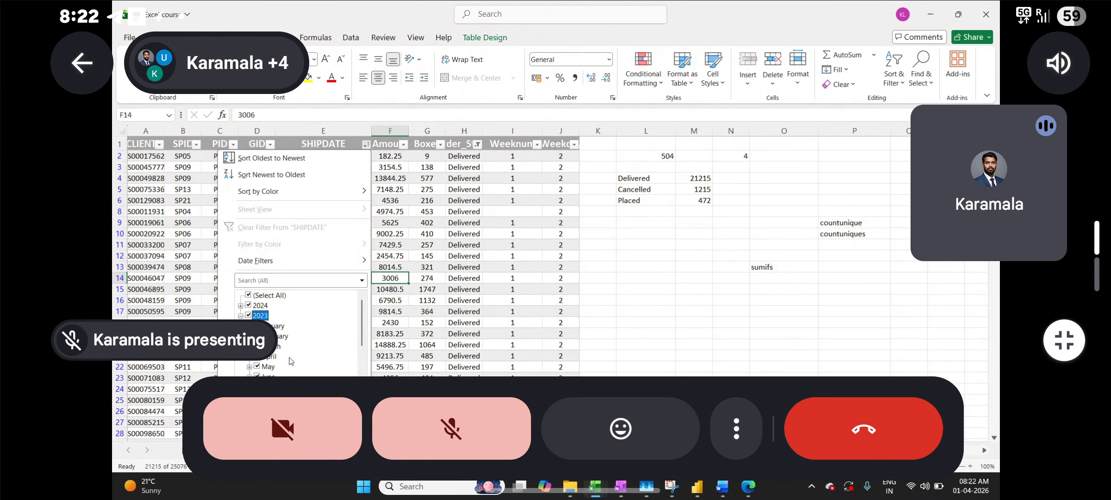
{"action": "left_click", "coordinate": [248, 296]}
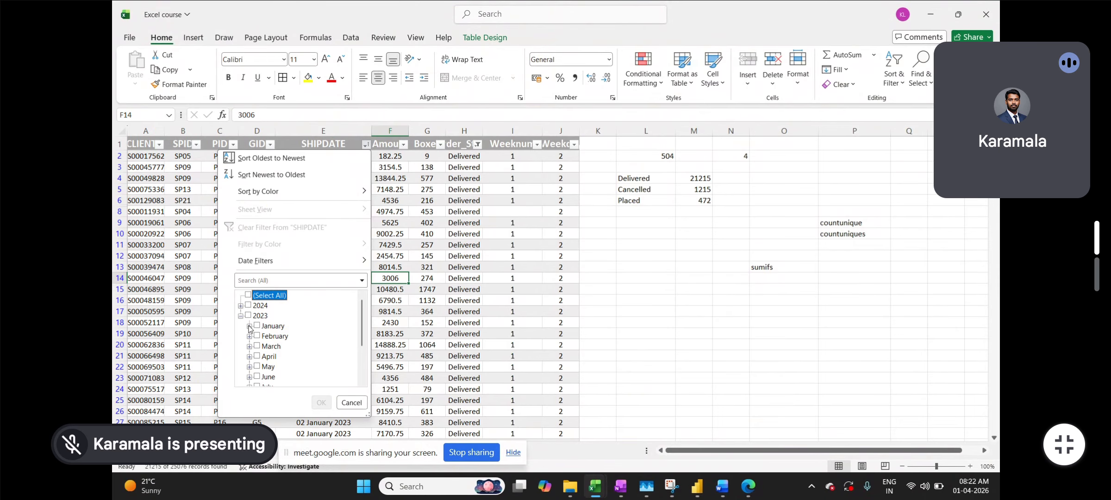
{"action": "left_click", "coordinate": [249, 326]}
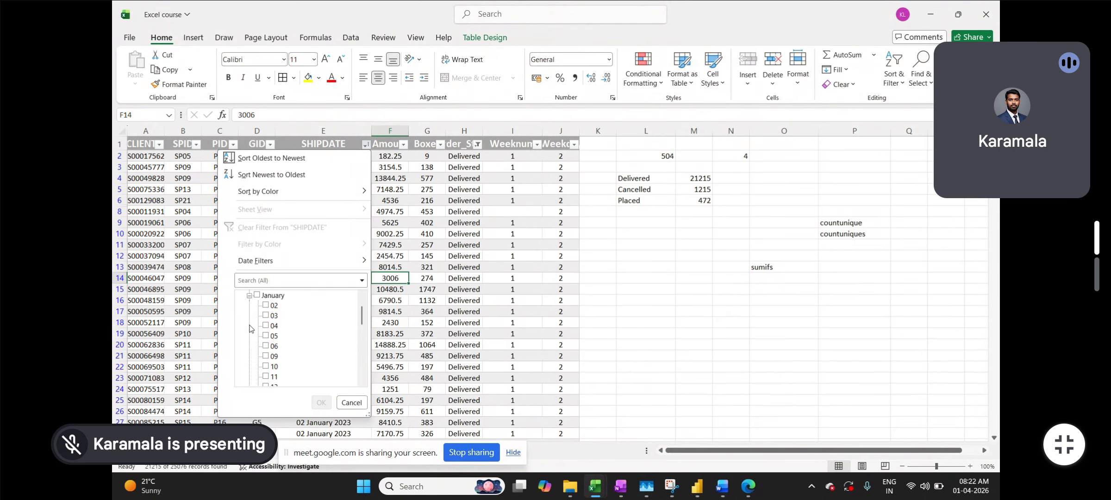
{"action": "left_click", "coordinate": [272, 306]}
{"action": "scroll", "coordinate": [303, 341], "scroll_direction": "up", "scroll_amount": 1}
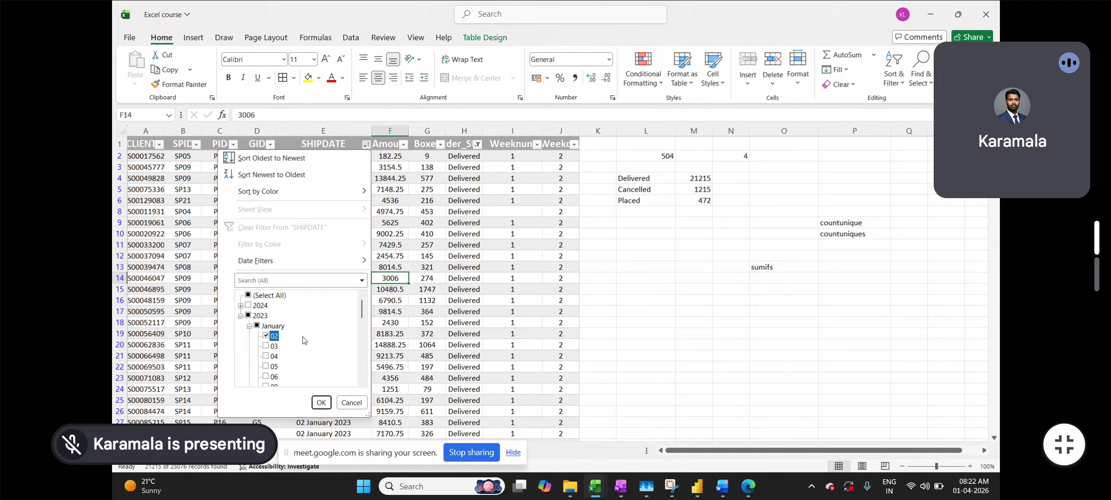
{"action": "left_click", "coordinate": [321, 403]}
- Select the filtered Boxes values to see their sum of 14121
{"action": "left_click", "coordinate": [428, 165]}
{"action": "left_click", "coordinate": [427, 156]}
{"action": "type", "text": "9"}
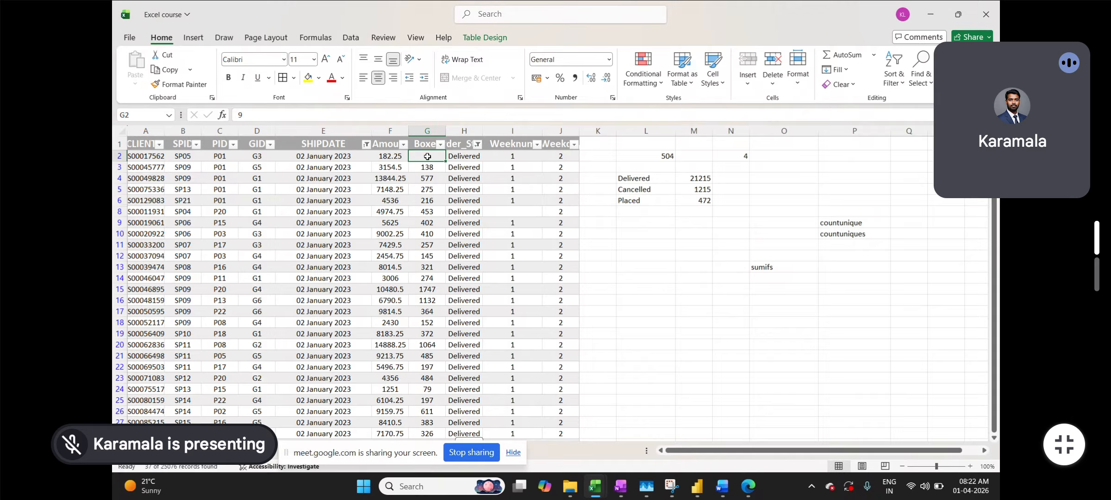
{"action": "key", "text": "ctrl+shift+Down"}
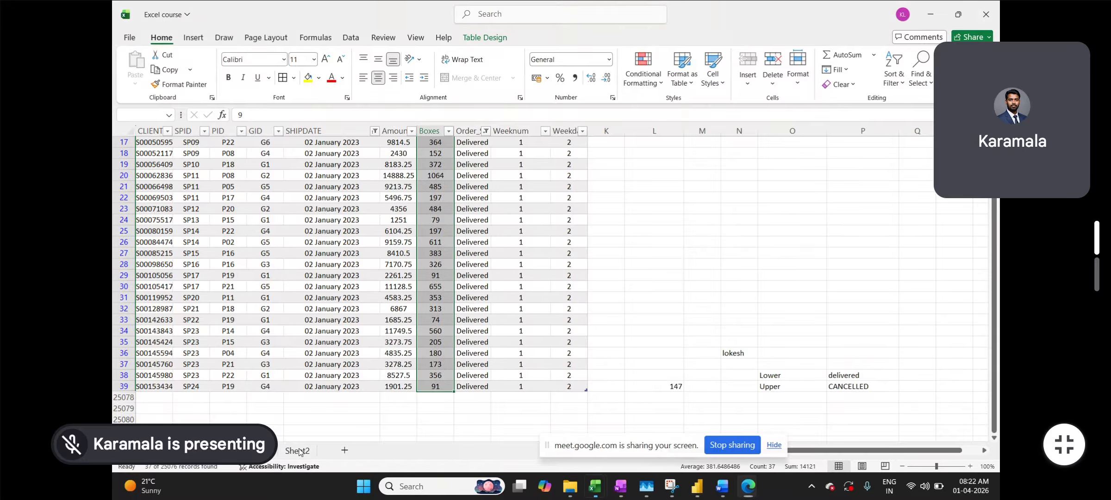
- Switch to Sheet2 to compare H29's 14121 with the filtered Boxes sum
{"action": "left_click", "coordinate": [298, 450]}
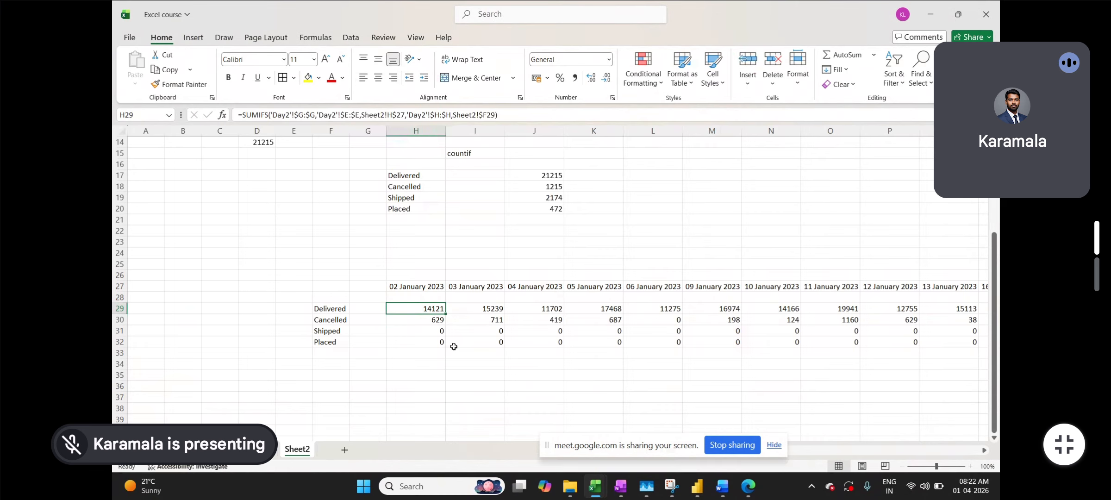
{"action": "left_click", "coordinate": [463, 372]}
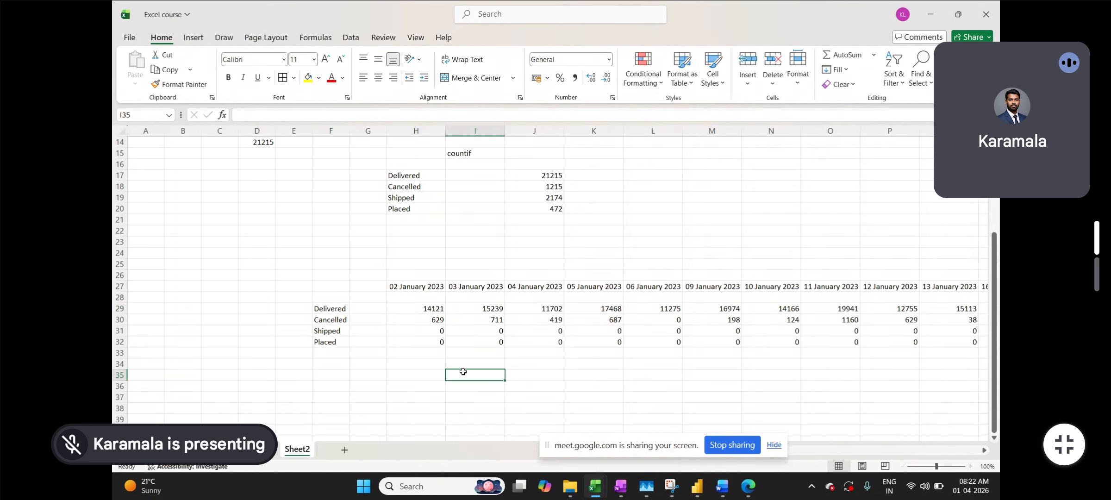
{"action": "scroll", "coordinate": [463, 372], "scroll_direction": "right", "scroll_amount": 3}
{"action": "scroll", "coordinate": [463, 372], "scroll_direction": "left", "scroll_amount": 4}
{"action": "left_click", "coordinate": [747, 486]}
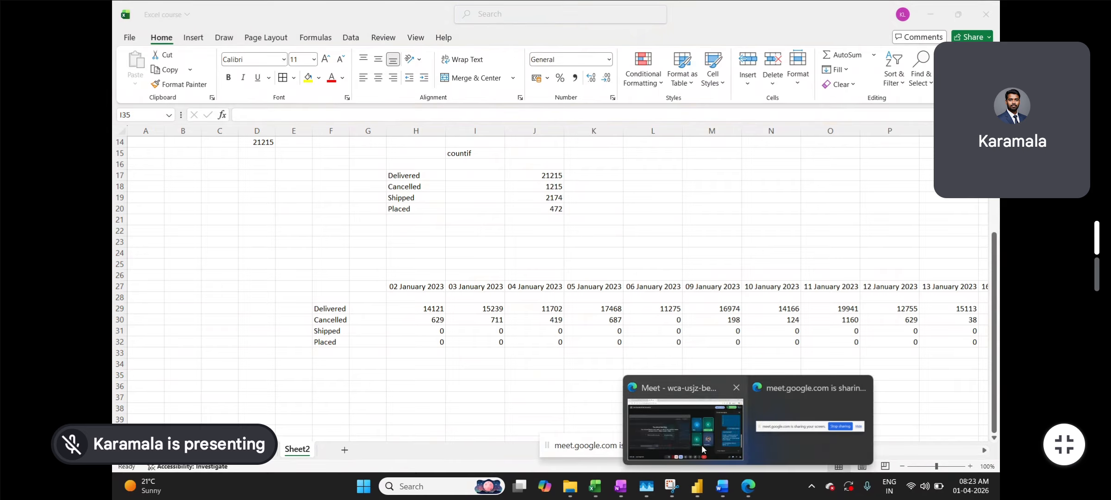
{"action": "left_click", "coordinate": [702, 444]}
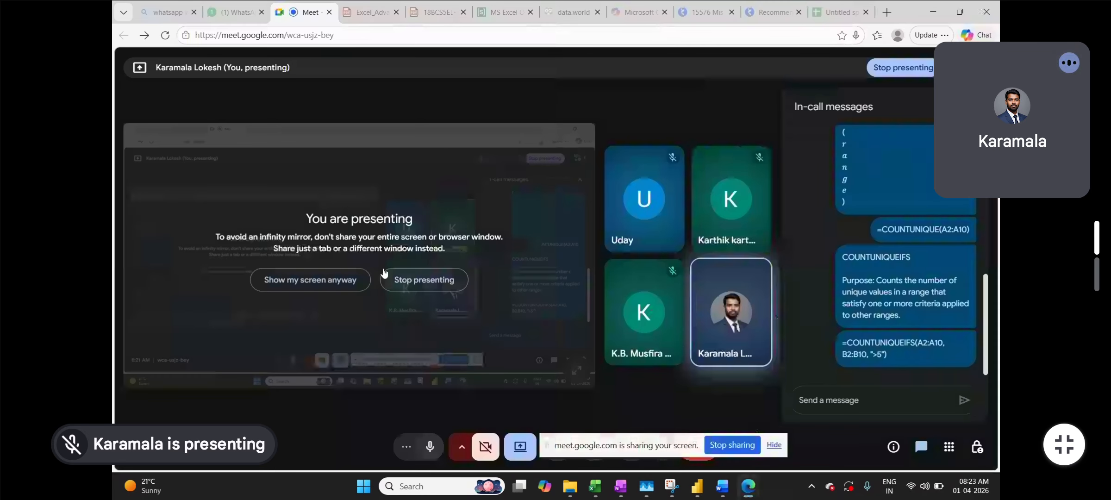
- Stop presenting in Meet, unmute, and resize the self-view tile back and forth
{"action": "left_click", "coordinate": [430, 281]}
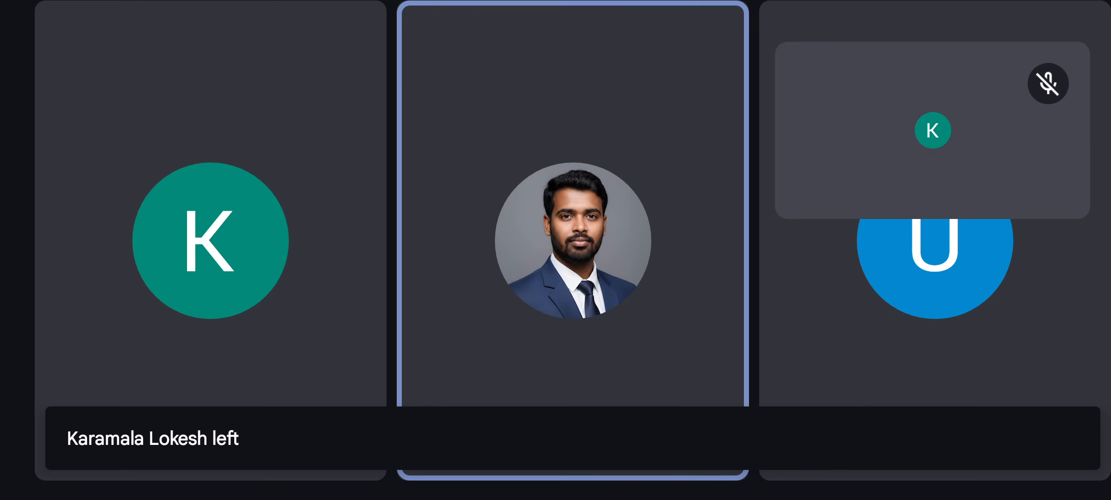
{"action": "left_click", "coordinate": [882, 118]}
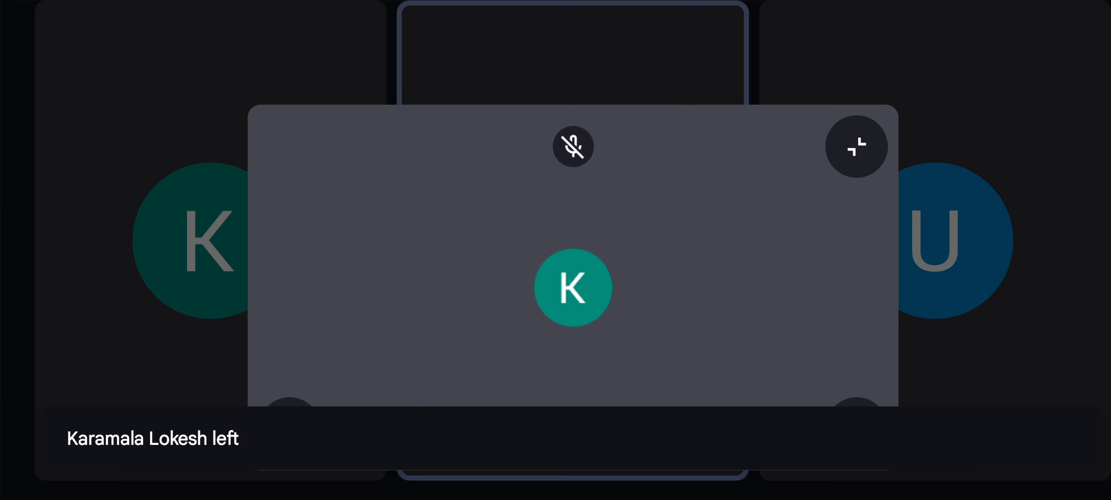
{"action": "left_click", "coordinate": [856, 147]}
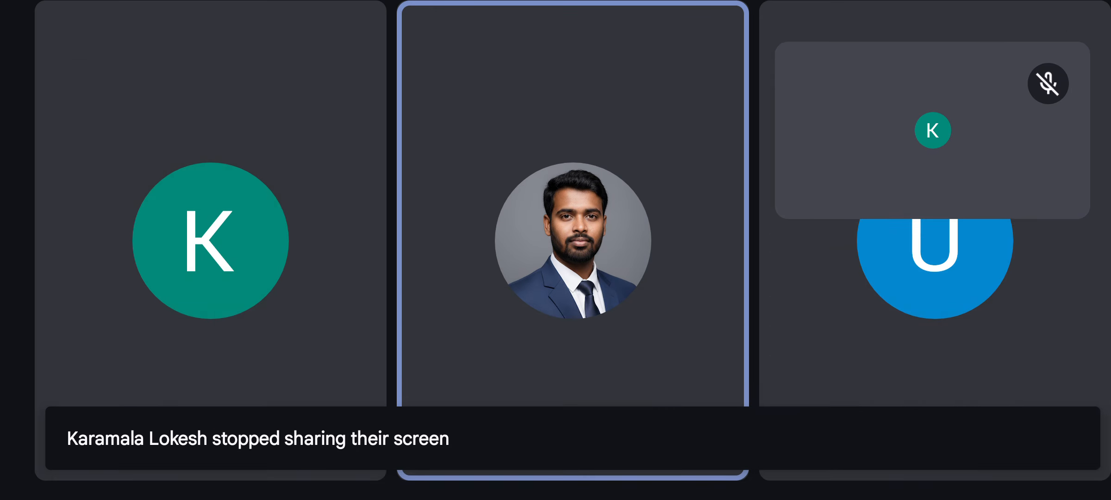
{"action": "left_click", "coordinate": [452, 428]}
{"action": "left_click", "coordinate": [914, 180]}
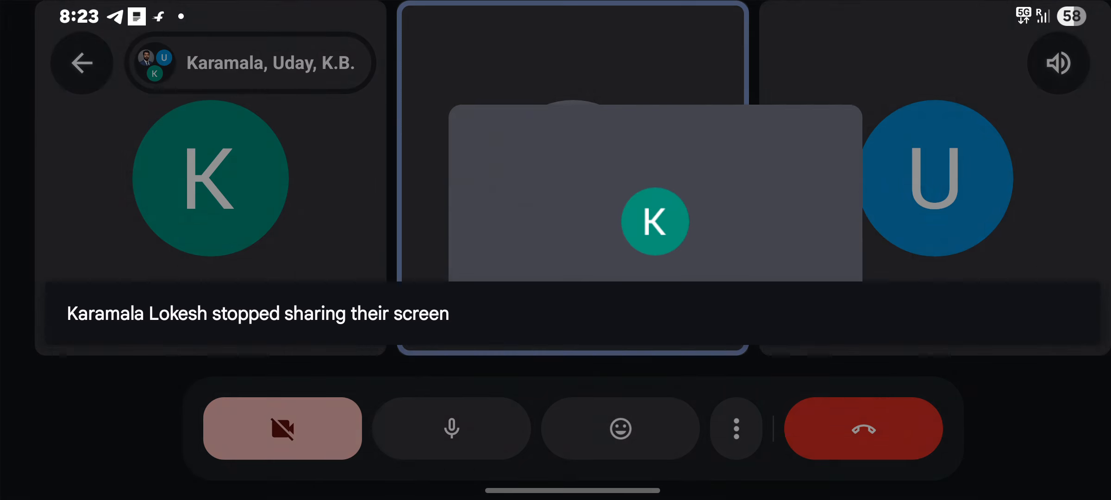
{"action": "left_click", "coordinate": [782, 142]}
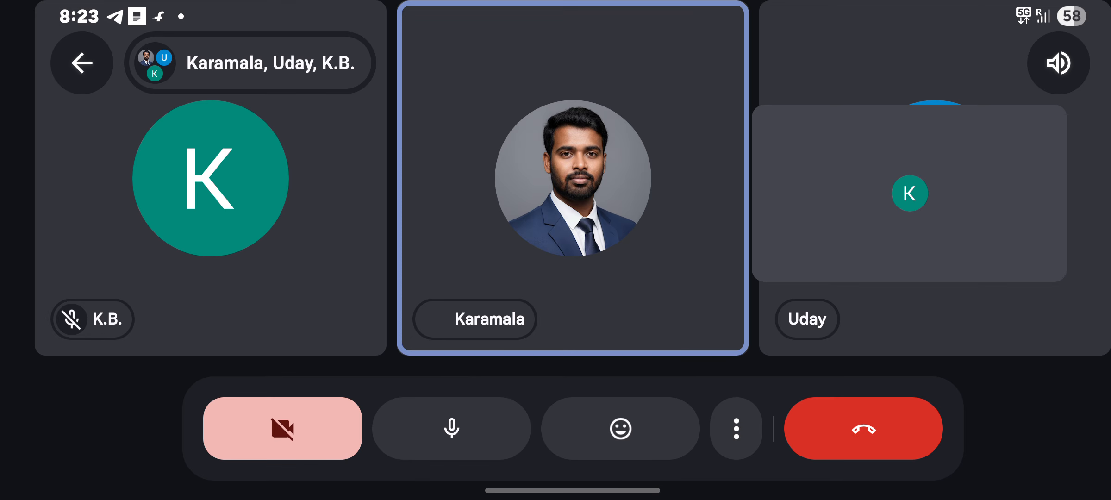
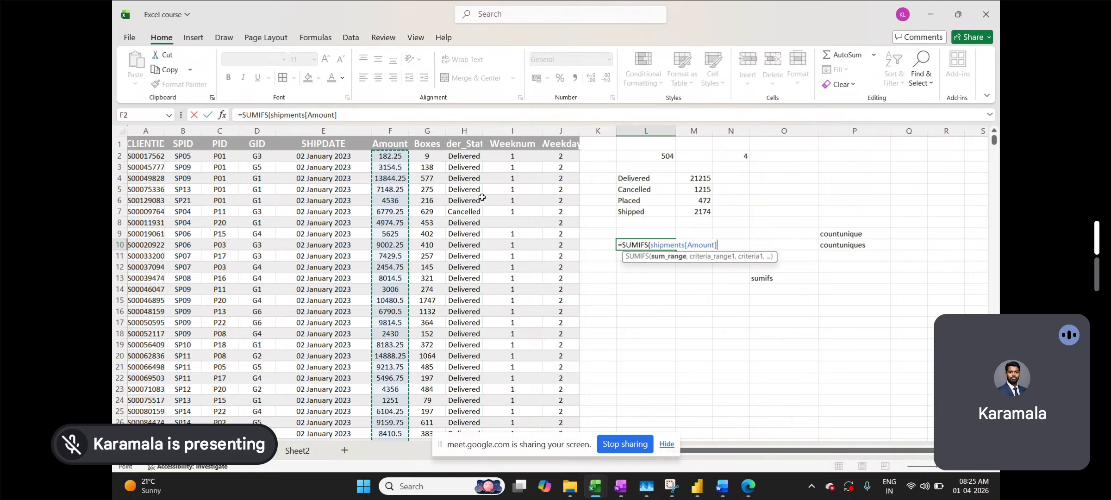
- Add criteria B:B matching B9 and C:C matching C9 to the L10 SUMIFS and commit it
{"action": "type", "text": ","}
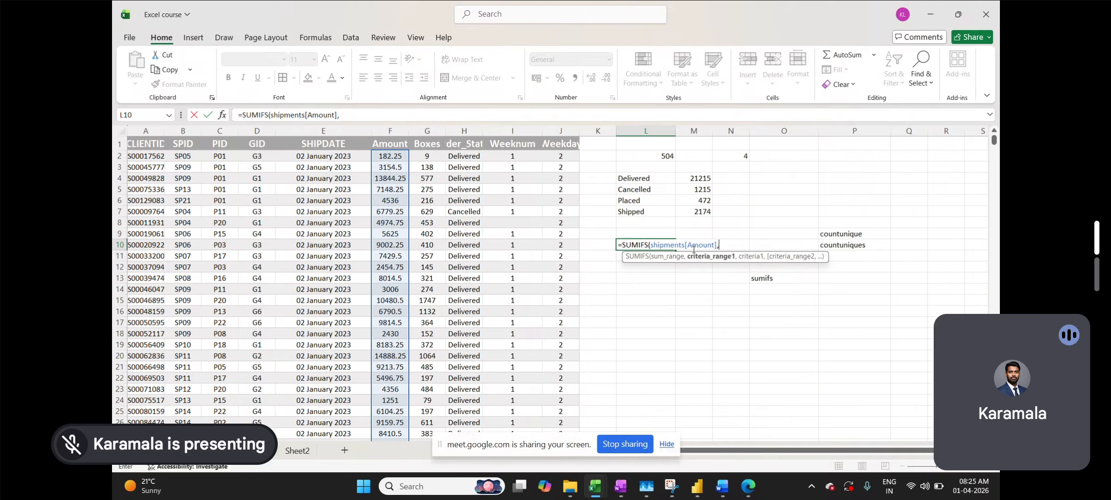
{"action": "left_click", "coordinate": [189, 131]}
{"action": "type", "text": ","}
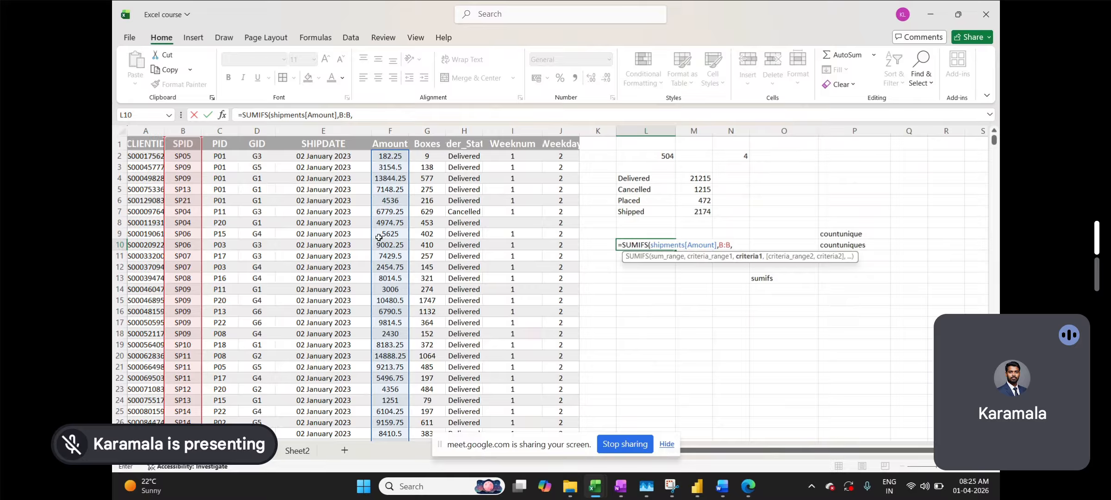
{"action": "left_click", "coordinate": [183, 234]}
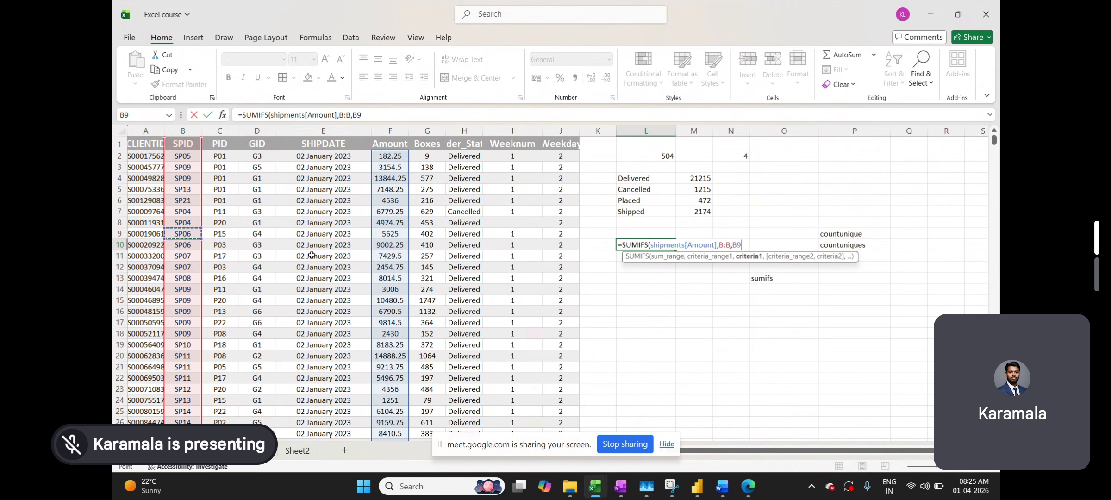
{"action": "type", "text": ","}
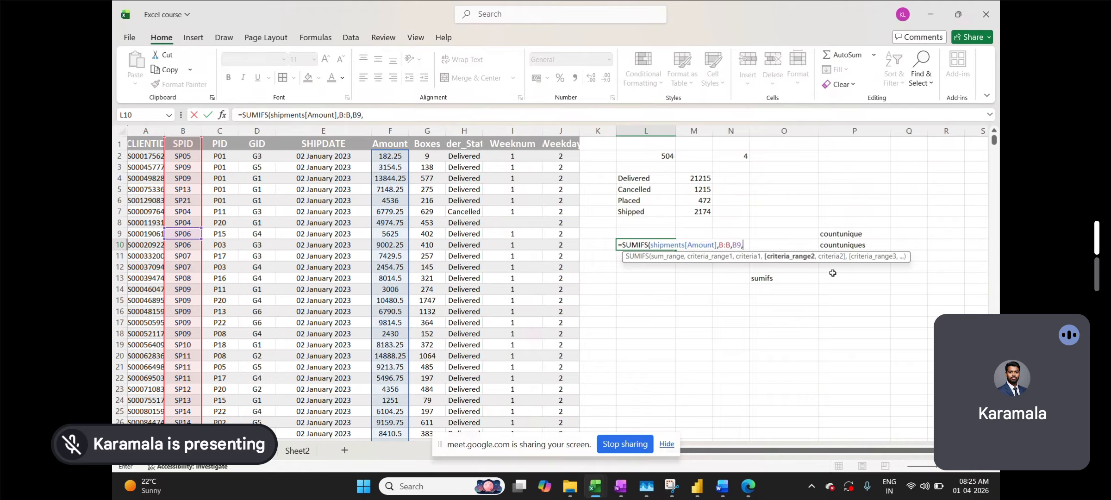
{"action": "left_click", "coordinate": [223, 132]}
{"action": "type", "text": ","}
{"action": "left_click", "coordinate": [236, 235]}
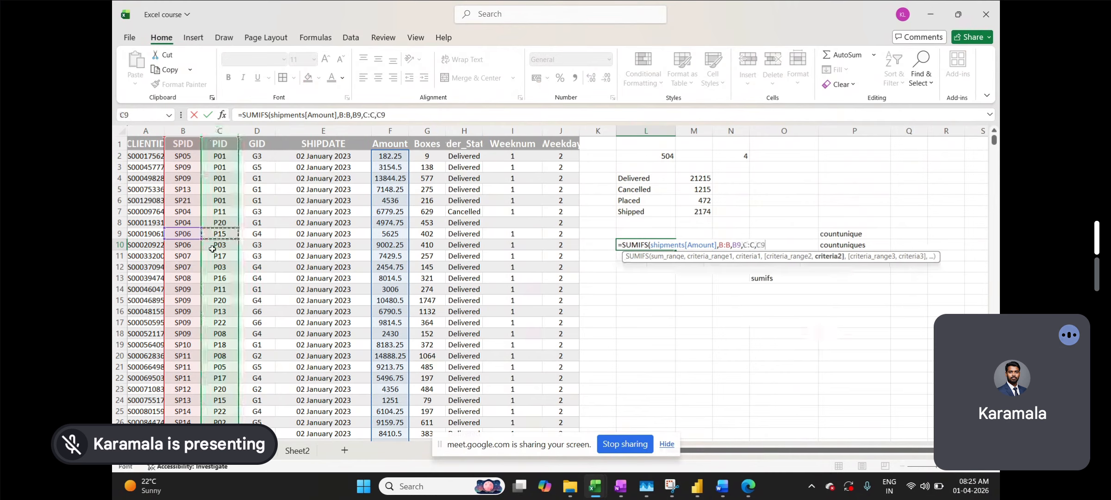
{"action": "type", "text": ")"}
{"action": "key", "text": "Return"}
- Re-edit L10, remove the stray d characters, and recommit the formula, which still shows #VALUE!
{"action": "left_click", "coordinate": [645, 246]}
{"action": "double_click", "coordinate": [645, 246]}
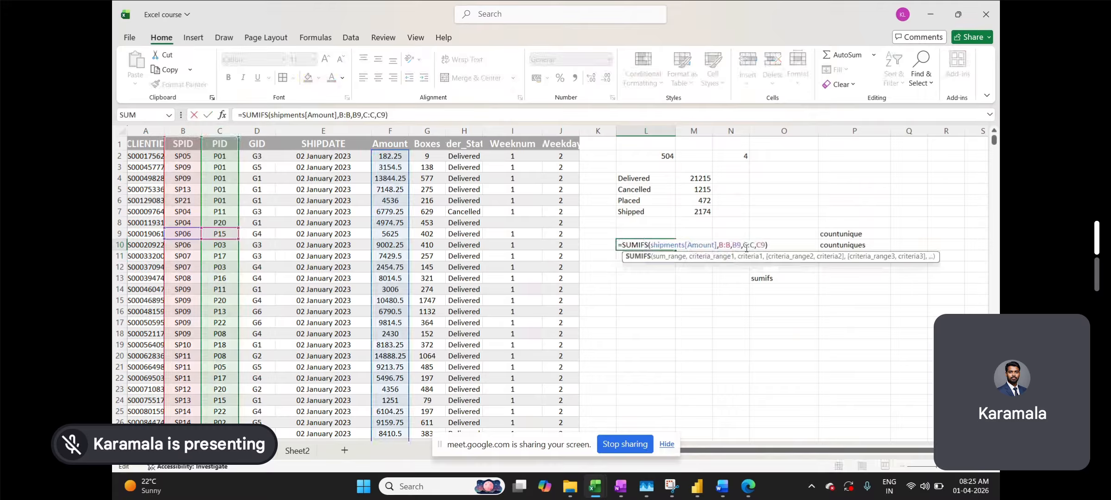
{"action": "type", "text": "ddddddddddddddddddddddddd"}
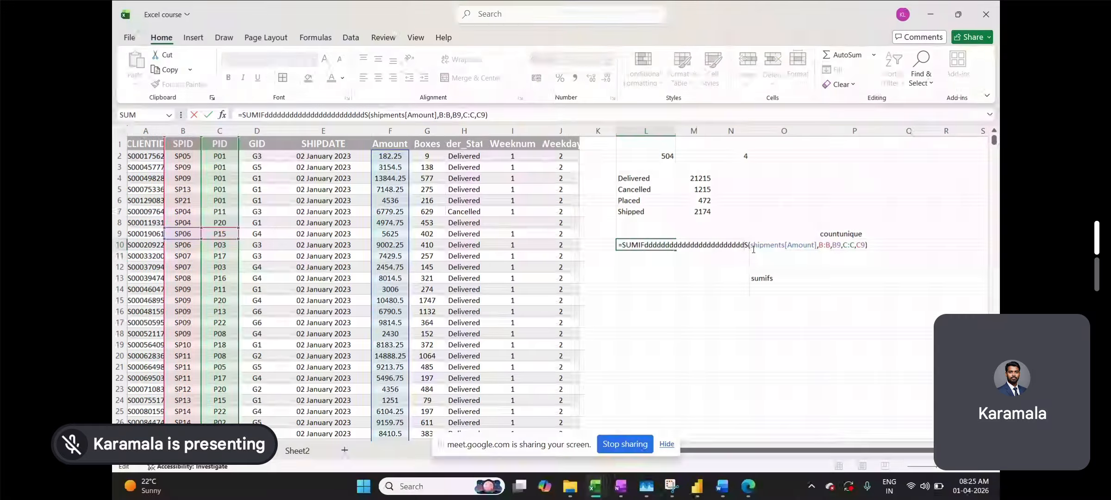
{"action": "key", "text": "BackSpace"}
{"action": "key", "text": "BackSpace"}
{"action": "key", "text": "BackSpace"}
{"action": "key", "text": "BackSpace"}
{"action": "key", "text": "BackSpace"}
{"action": "key", "text": "BackSpace"}
{"action": "key", "text": "BackSpace"}
{"action": "key", "text": "BackSpace"}
{"action": "key", "text": "BackSpace"}
{"action": "key", "text": "BackSpace"}
{"action": "key", "text": "BackSpace"}
{"action": "key", "text": "BackSpace"}
{"action": "key", "text": "BackSpace"}
{"action": "key", "text": "BackSpace"}
{"action": "key", "text": "BackSpace"}
{"action": "key", "text": "BackSpace"}
{"action": "key", "text": "BackSpace"}
{"action": "key", "text": "BackSpace"}
{"action": "key", "text": "BackSpace"}
{"action": "key", "text": "BackSpace"}
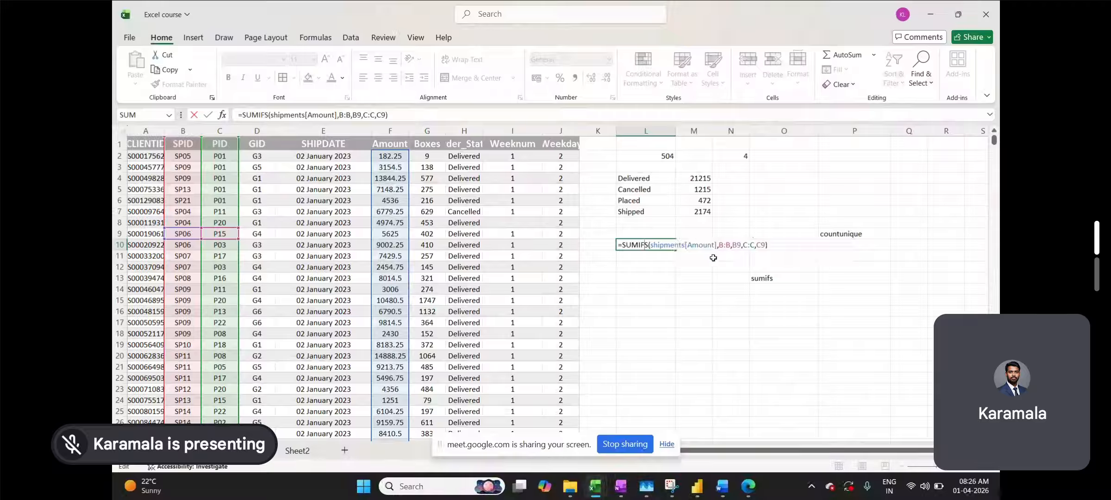
{"action": "left_click", "coordinate": [662, 245]}
{"action": "key", "text": "Escape"}
{"action": "key", "text": "ctrl+Return"}
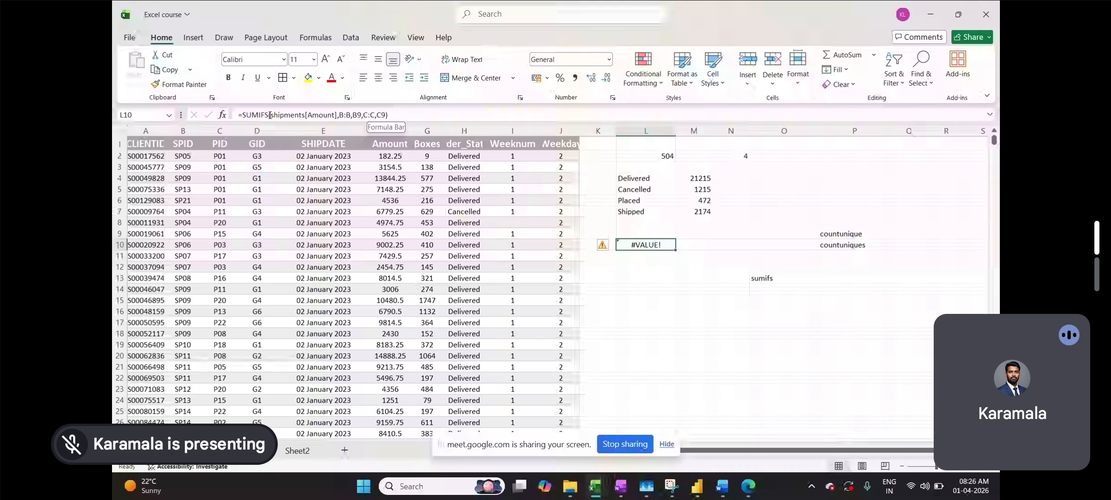
- Start a SUMIFS in L11 using the Amount column F:F as the sum range
{"action": "left_click", "coordinate": [647, 256]}
{"action": "type", "text": "=s"}
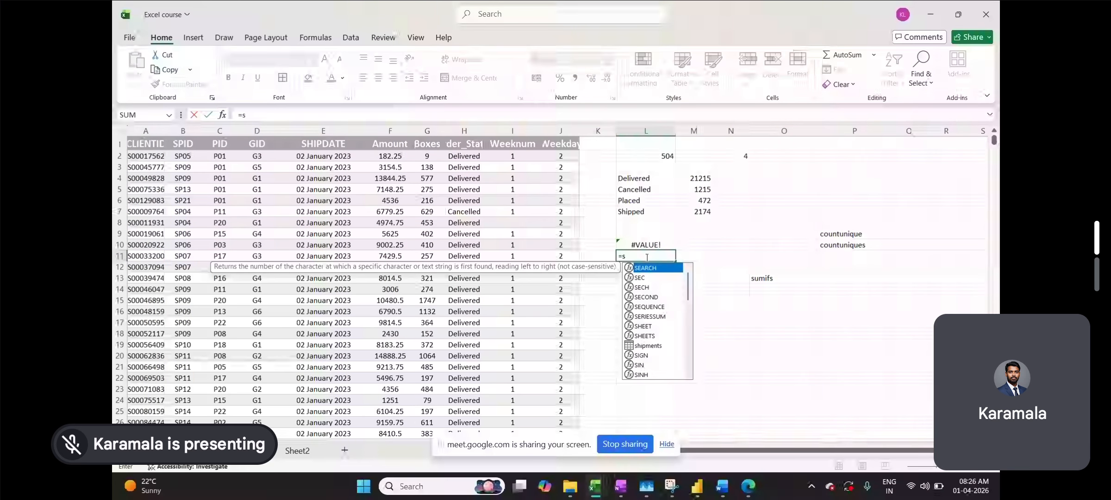
{"action": "type", "text": "umifs"}
{"action": "key", "text": "Tab"}
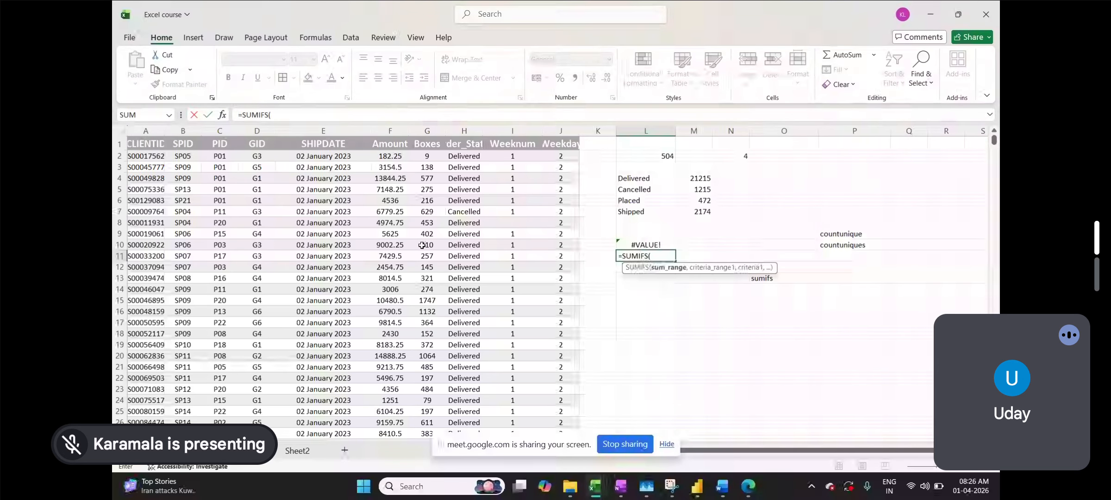
{"action": "left_click", "coordinate": [397, 131]}
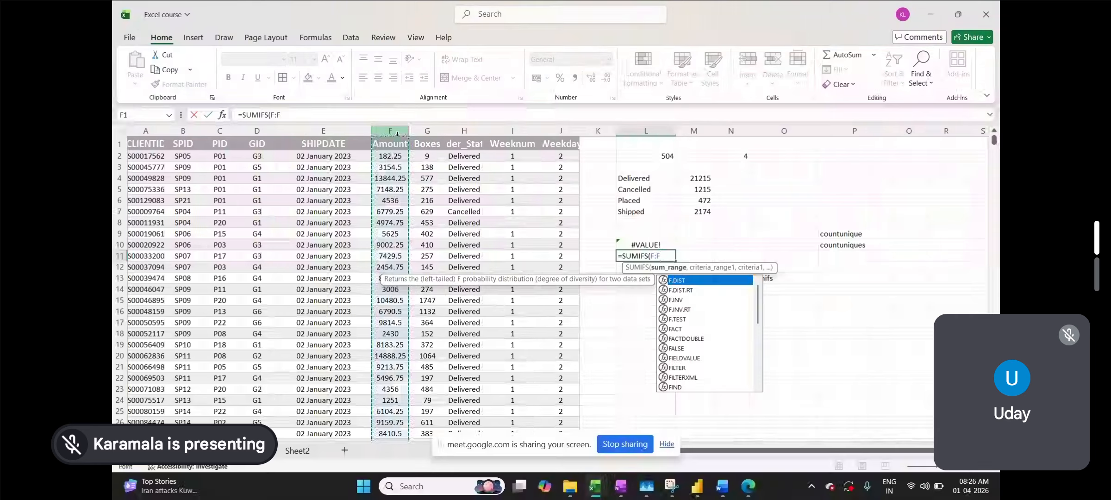
{"action": "type", "text": ","}
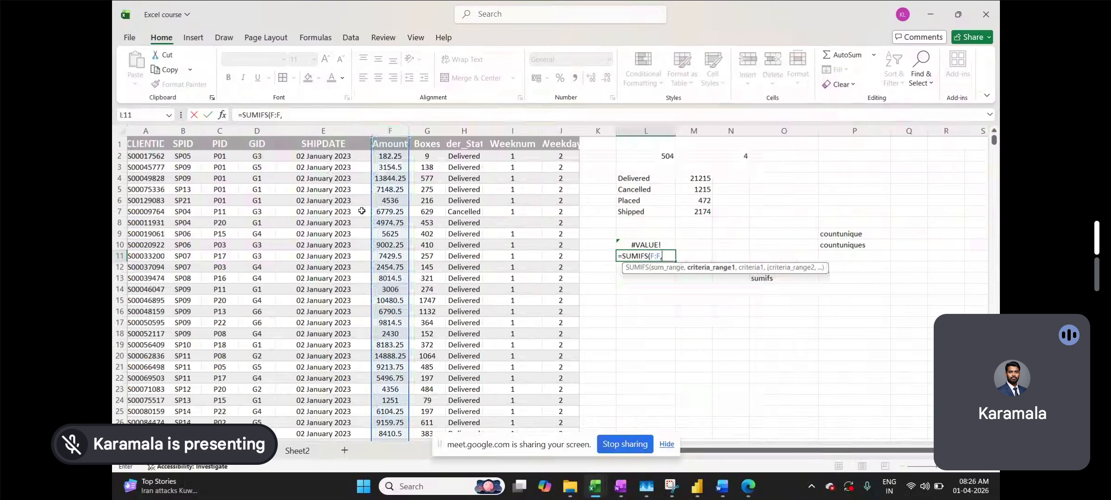
- Add criteria B:B matching B8 and C:C matching C8, giving 304679.25
{"action": "left_click", "coordinate": [182, 132]}
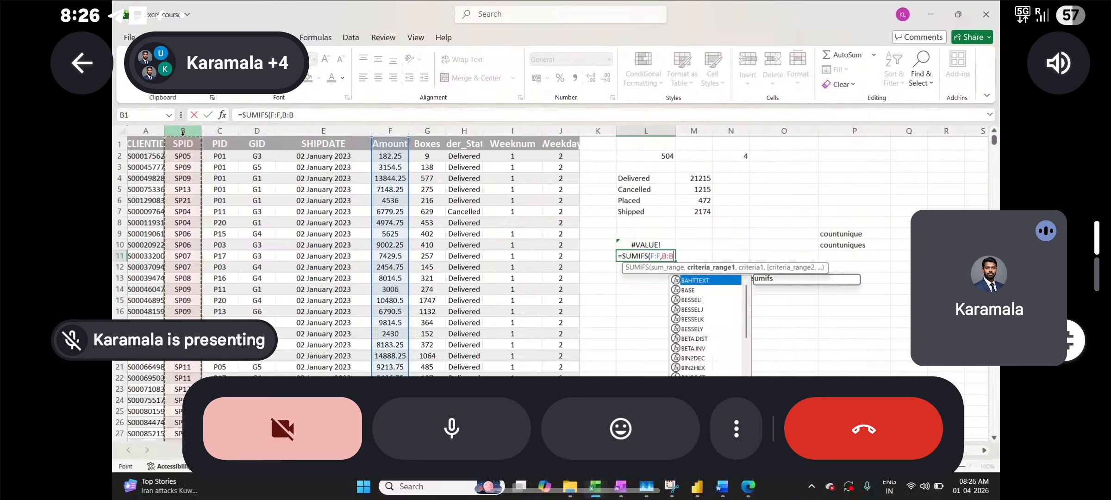
{"action": "type", "text": ","}
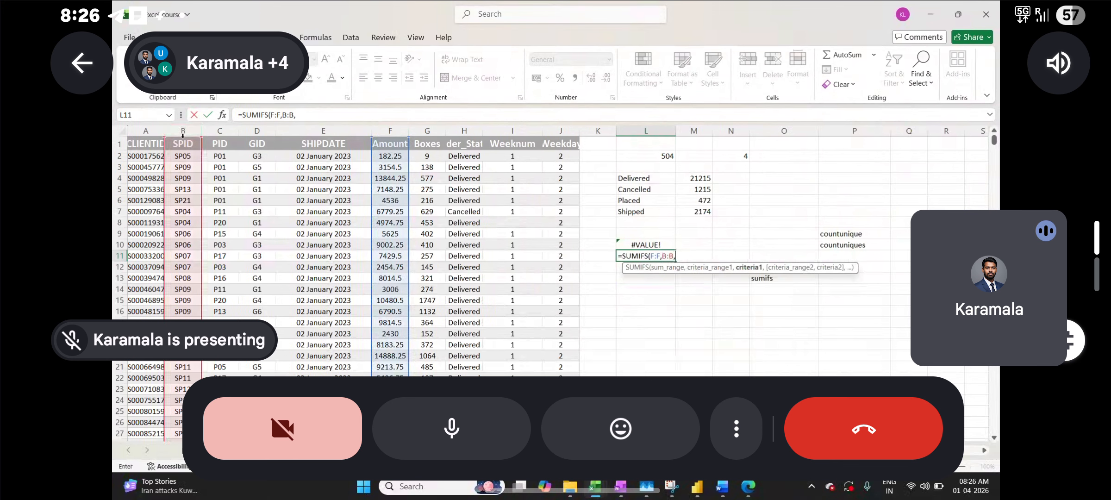
{"action": "left_click", "coordinate": [183, 222]}
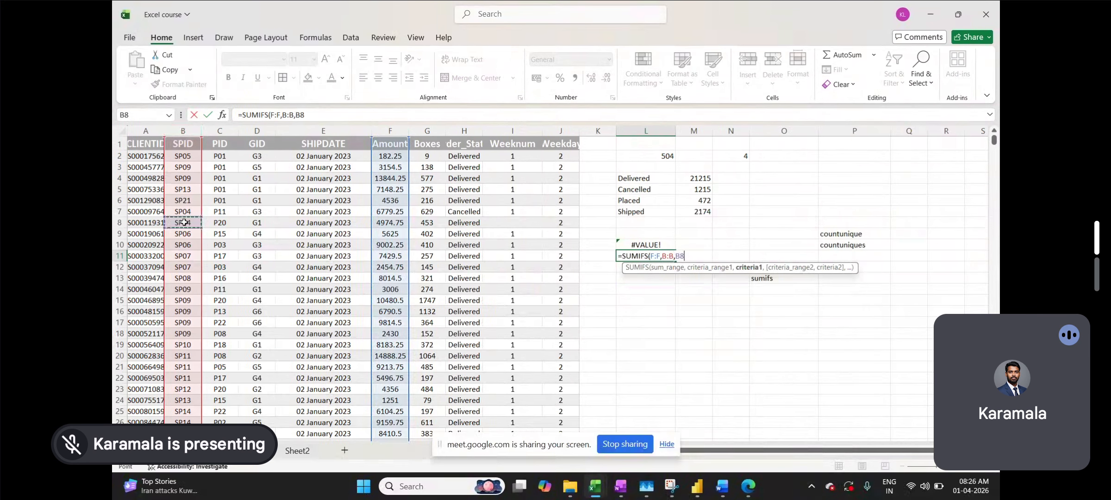
{"action": "type", "text": ","}
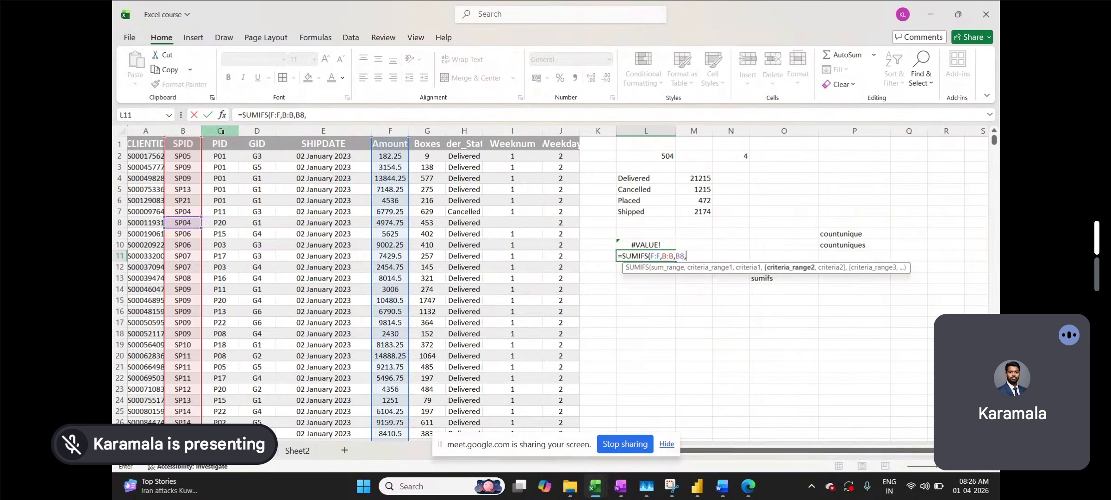
{"action": "left_click", "coordinate": [222, 132]}
{"action": "type", "text": ","}
{"action": "left_click", "coordinate": [223, 220]}
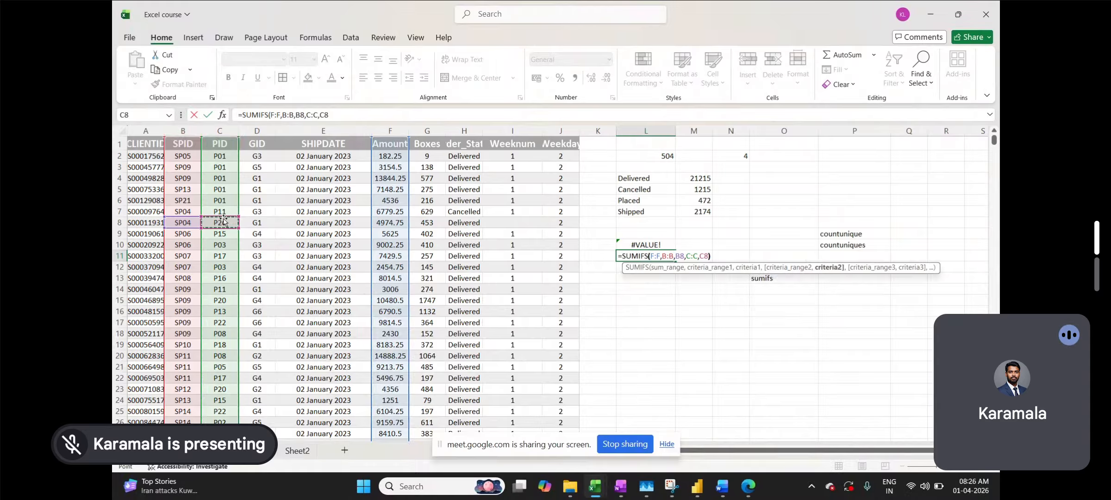
{"action": "key", "text": "Return"}
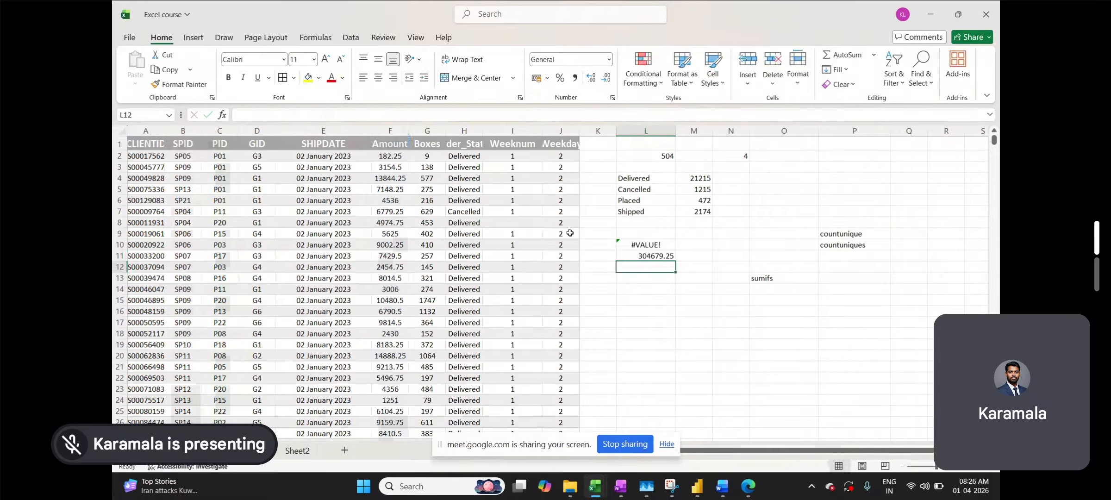
{"action": "left_click", "coordinate": [641, 256]}
{"action": "left_click", "coordinate": [653, 235]}
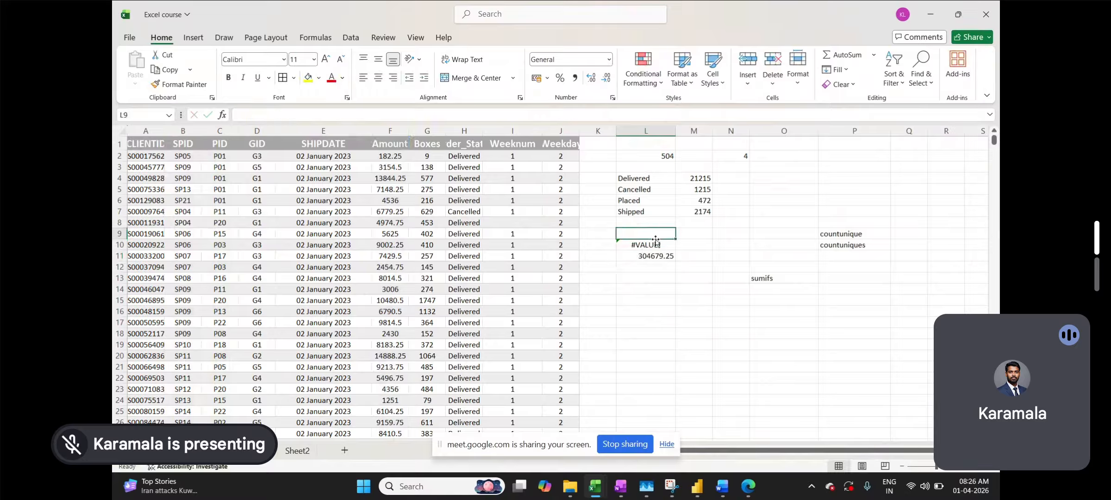
{"action": "left_click", "coordinate": [655, 245]}
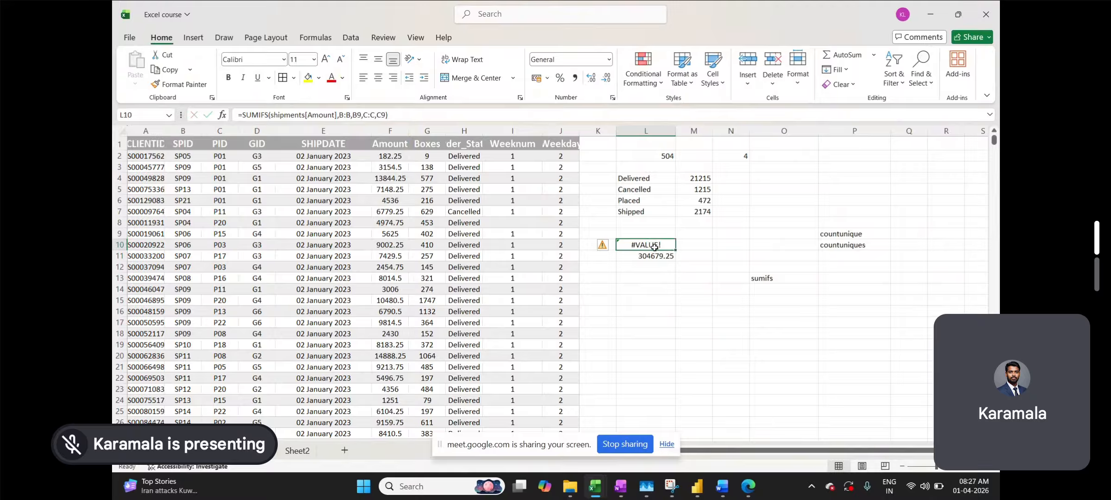
{"action": "left_click", "coordinate": [651, 256]}
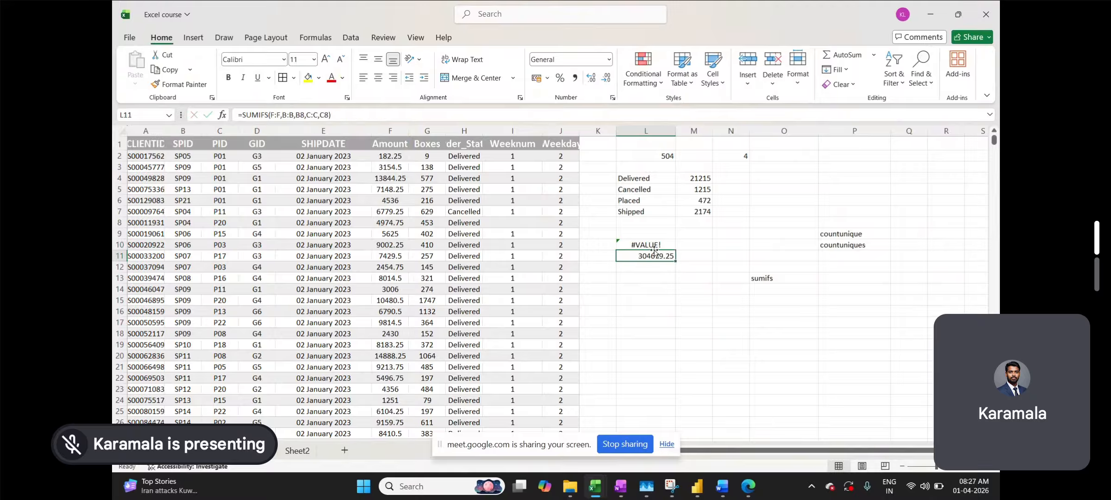
{"action": "left_click", "coordinate": [656, 245]}
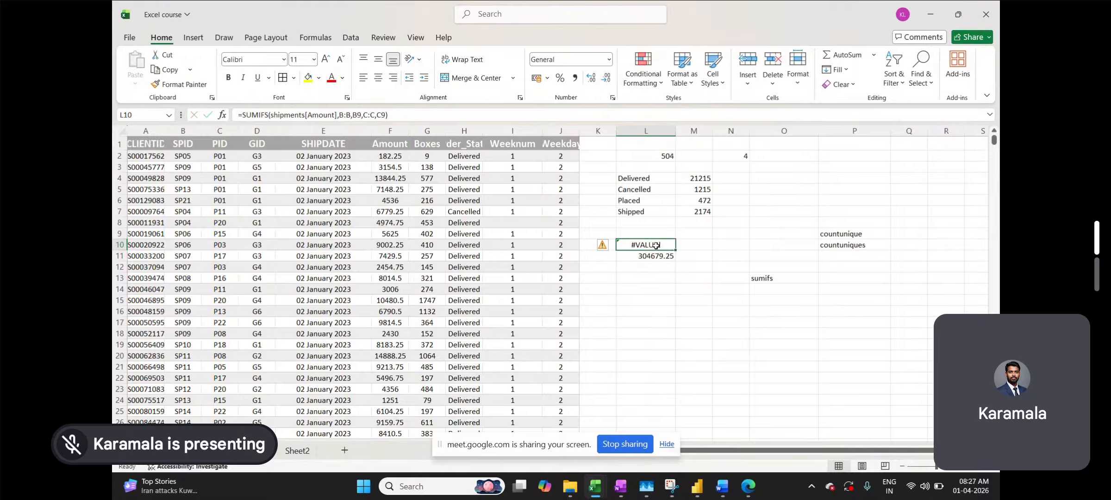
{"action": "left_click", "coordinate": [653, 256]}
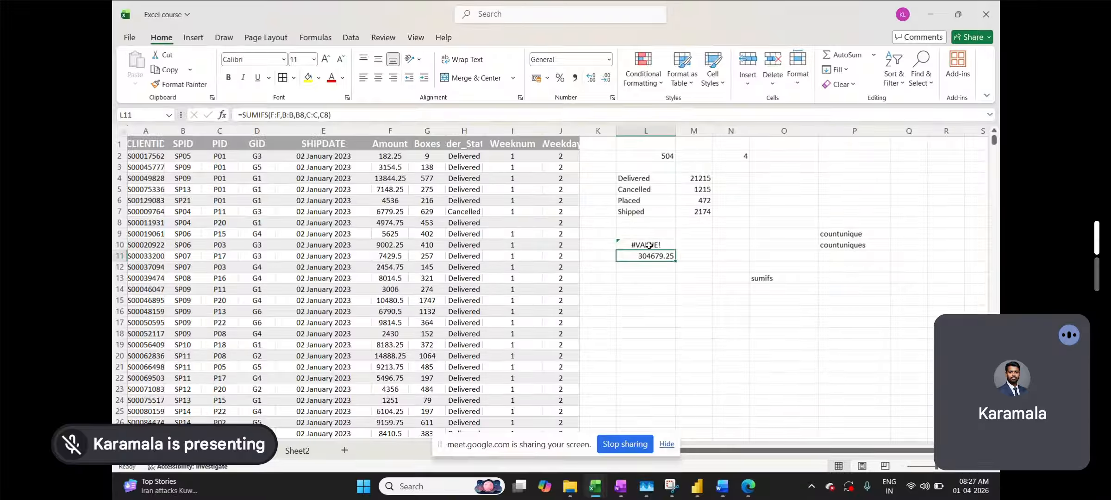
{"action": "left_click", "coordinate": [649, 245]}
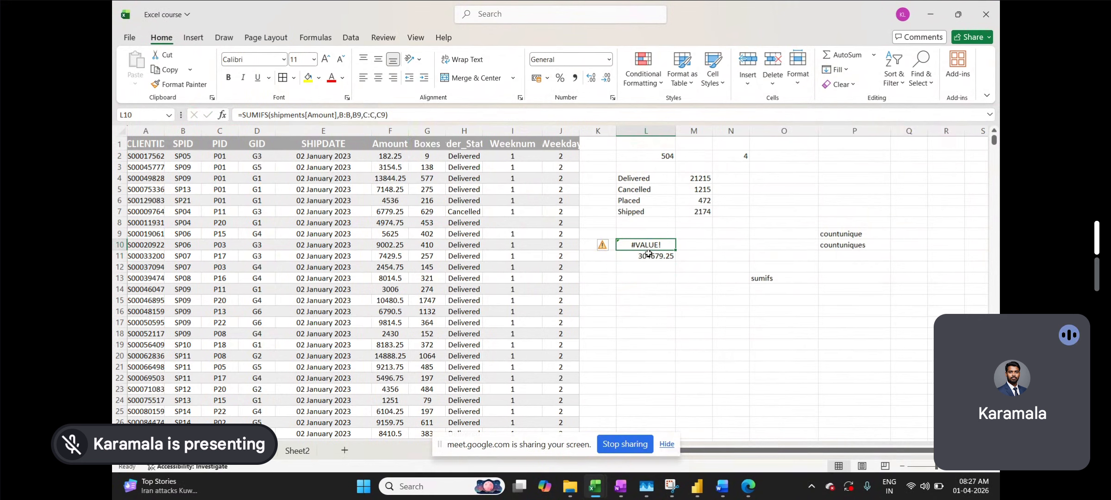
{"action": "left_click", "coordinate": [645, 256]}
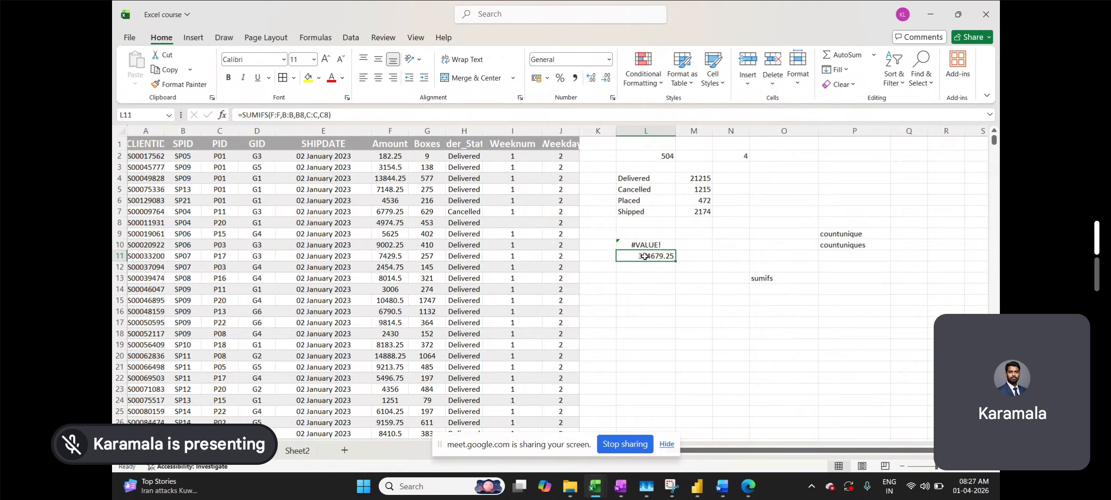
{"action": "left_click", "coordinate": [643, 244]}
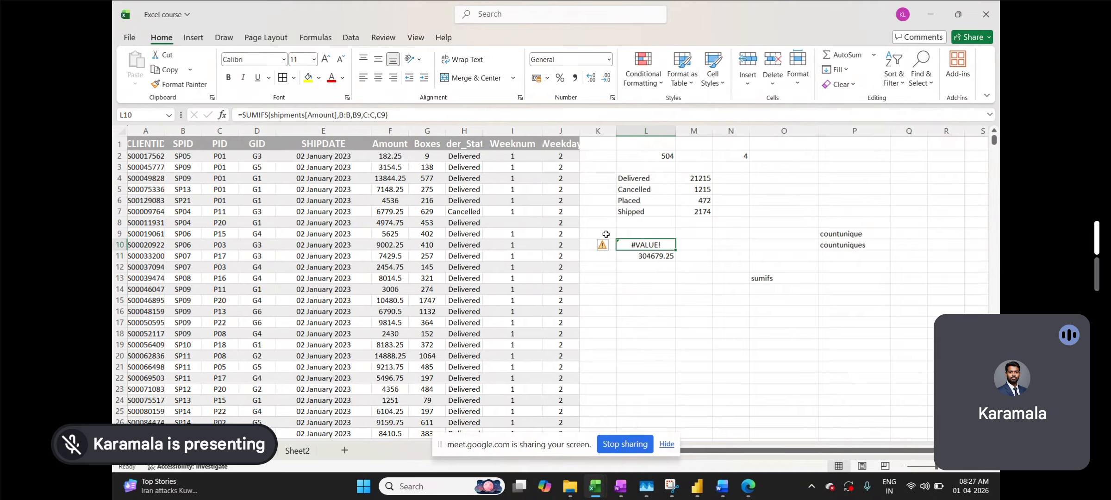
{"action": "left_click", "coordinate": [638, 257]}
{"action": "left_click", "coordinate": [640, 246]}
{"action": "left_click", "coordinate": [639, 254]}
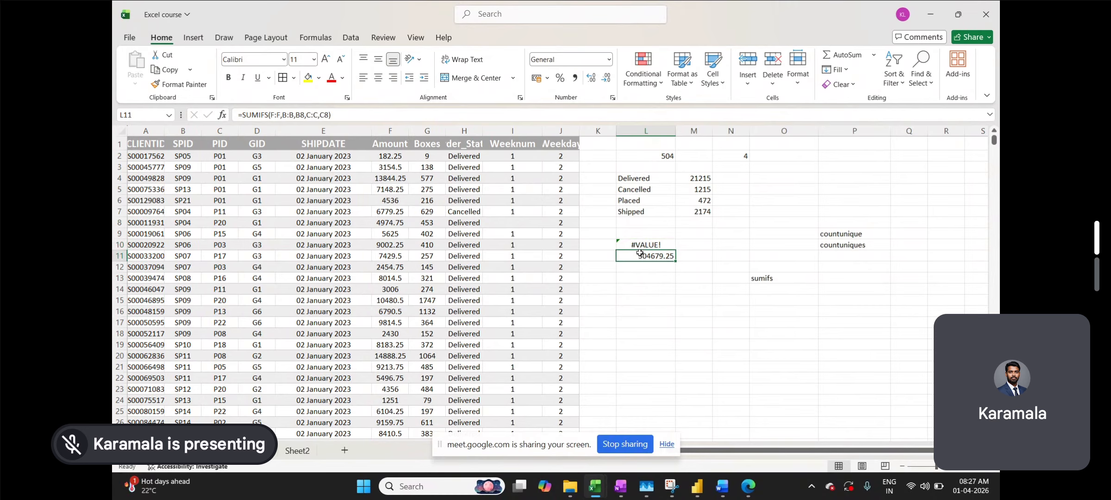
{"action": "left_click", "coordinate": [647, 242]}
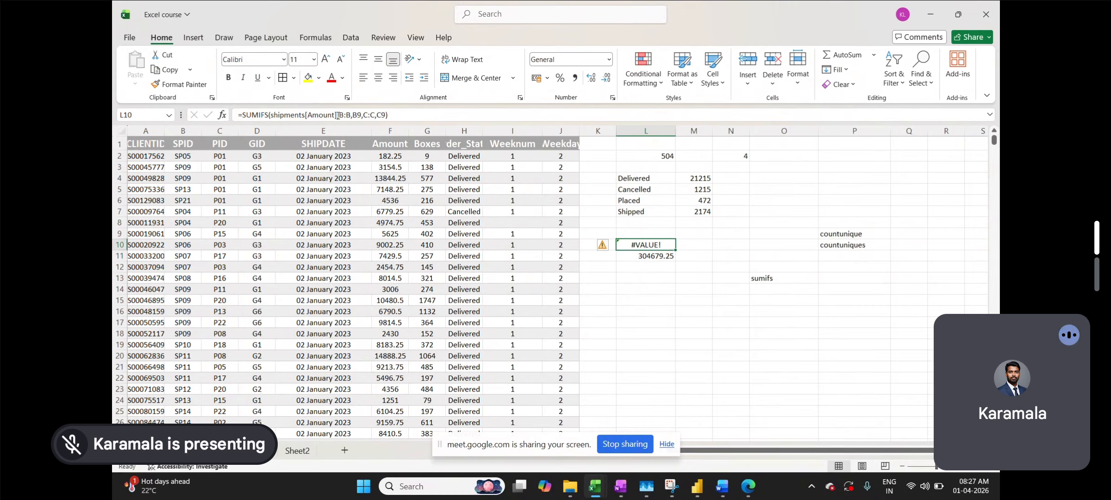
- Replace shipments[Amount] with F:F in the L10 formula so it returns 344094.75
{"action": "left_click_drag", "start_coordinate": [338, 115], "coordinate": [274, 115]}
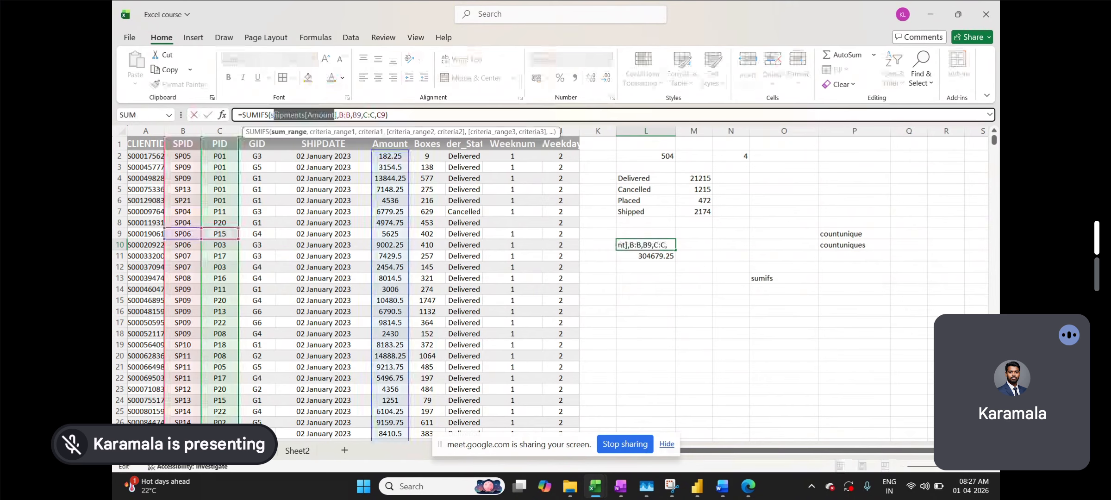
{"action": "key", "text": "BackSpace"}
{"action": "key", "text": "BackSpace"}
{"action": "key", "text": "Delete"}
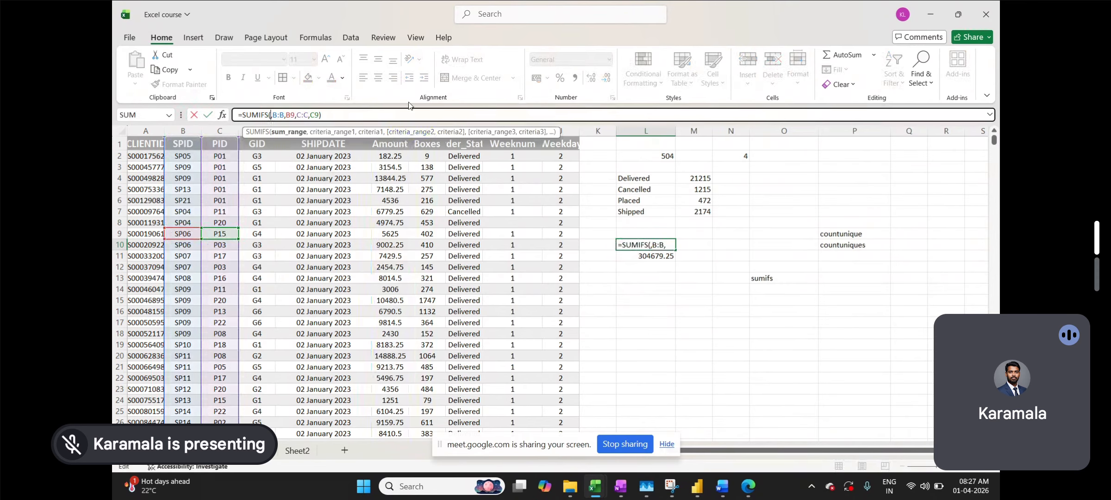
{"action": "scroll", "coordinate": [300, 190], "scroll_direction": "right", "scroll_amount": 5}
{"action": "left_click", "coordinate": [155, 133]}
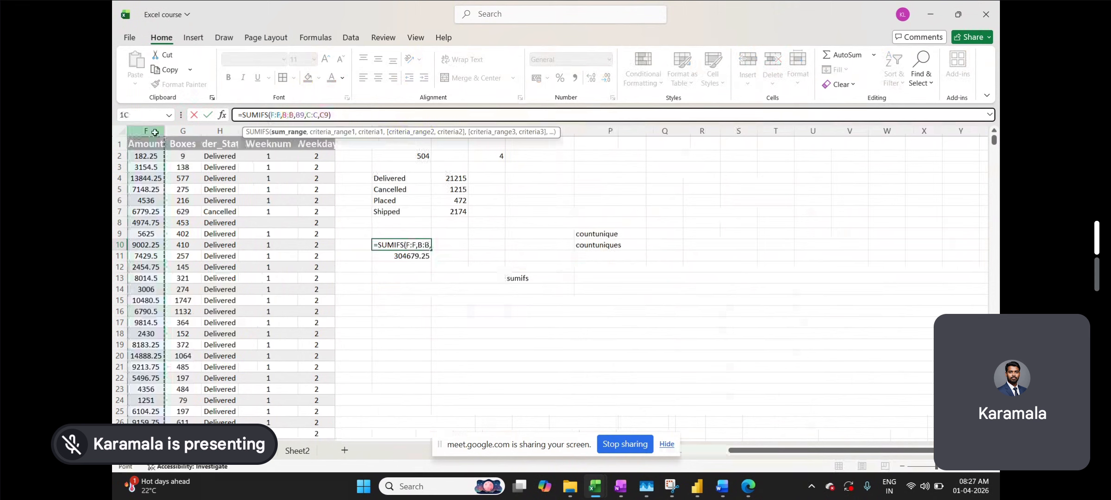
{"action": "key", "text": "Return"}
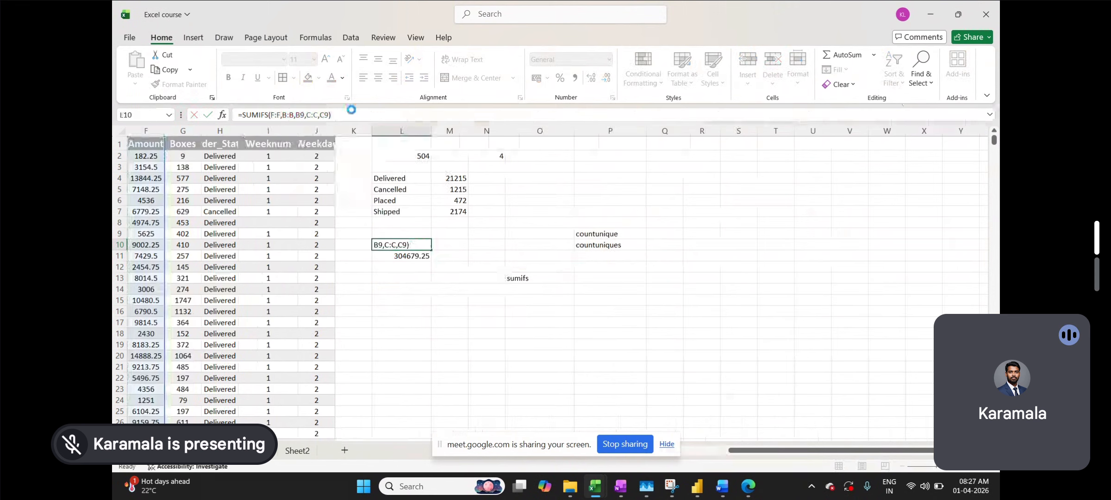
{"action": "scroll", "coordinate": [356, 235], "scroll_direction": "left", "scroll_amount": 5}
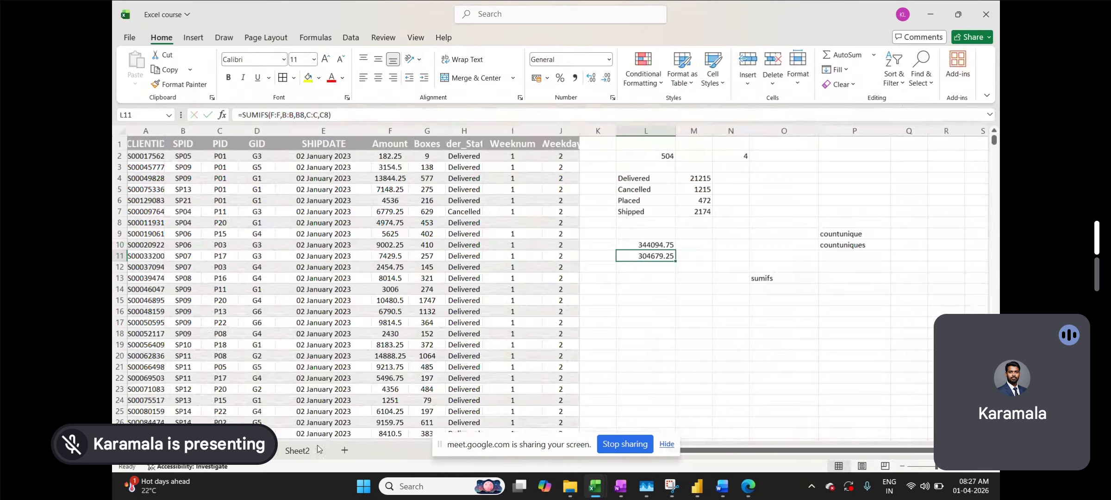
- On Sheet2, review H29's SUMIFS formula for the 02 January 2023 Delivered total of 14121
{"action": "left_click", "coordinate": [302, 453]}
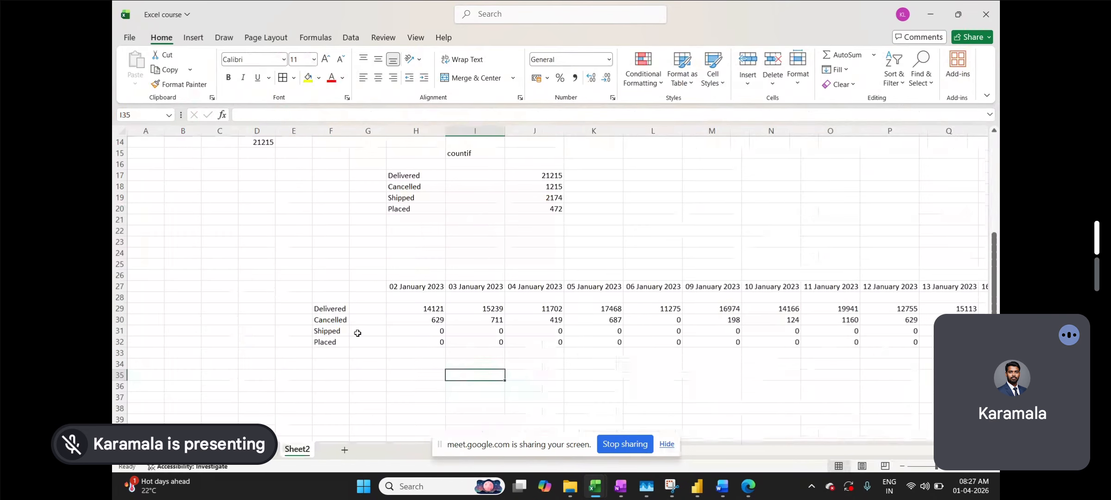
{"action": "left_click", "coordinate": [339, 311]}
{"action": "double_click", "coordinate": [339, 309]}
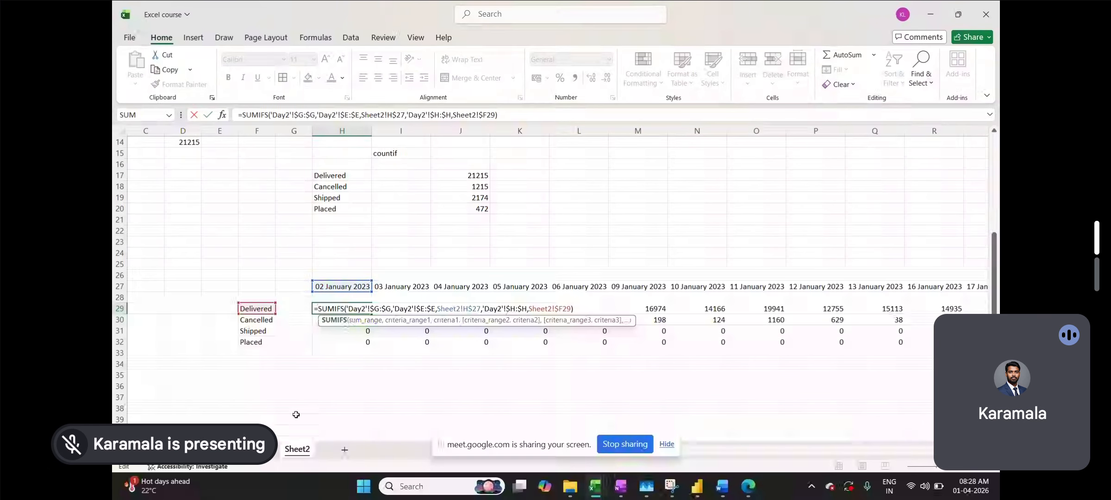
{"action": "key", "text": "ctrl+Return"}
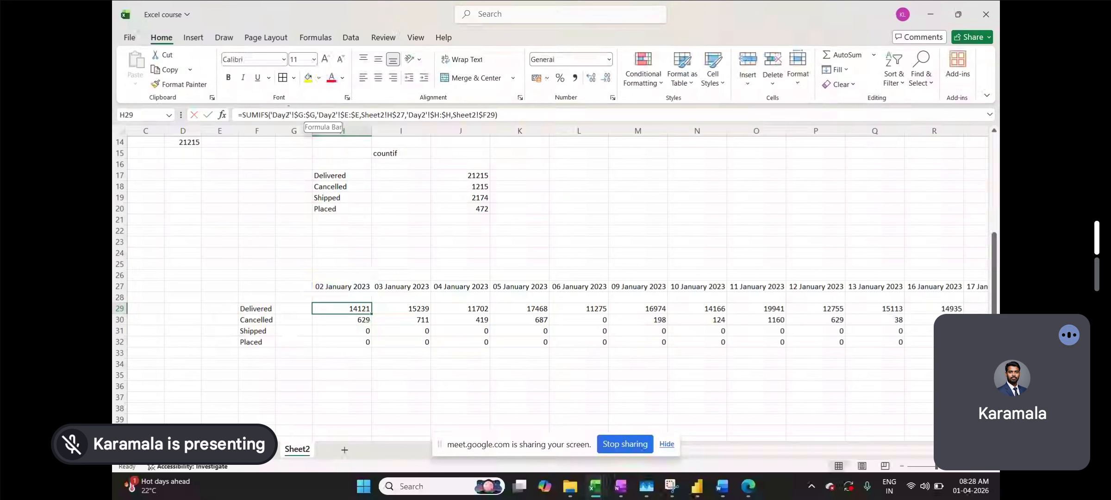
- Compare Sheet2's table with the Day2 data, selecting SHIPDATE cells E24 through E29
{"action": "key", "text": "ctrl+Page_Up"}
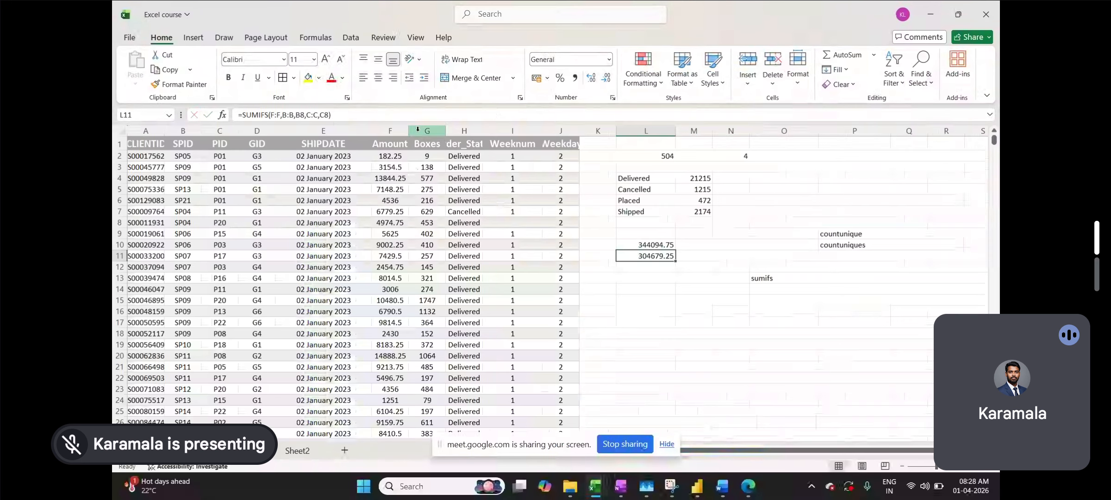
{"action": "left_click", "coordinate": [306, 448]}
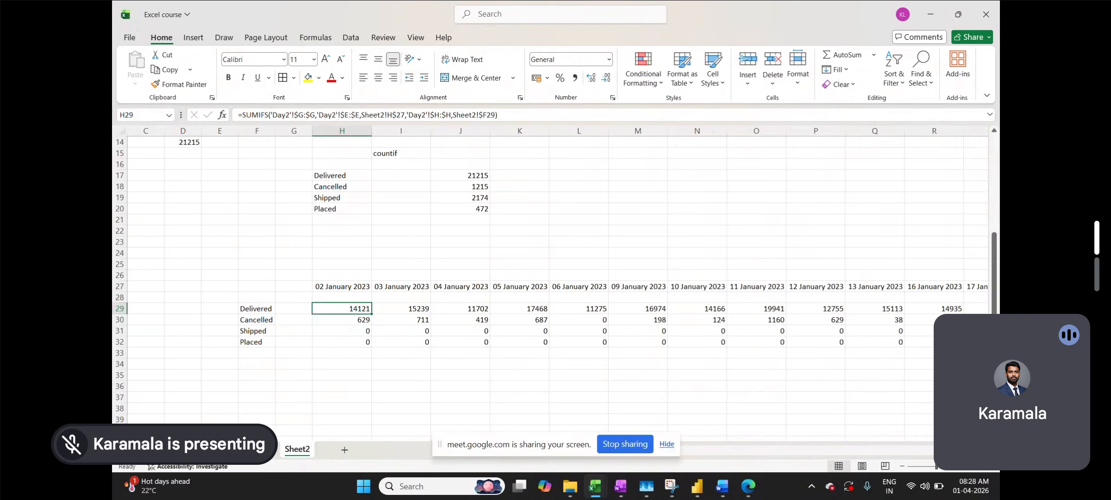
{"action": "left_click", "coordinate": [263, 450]}
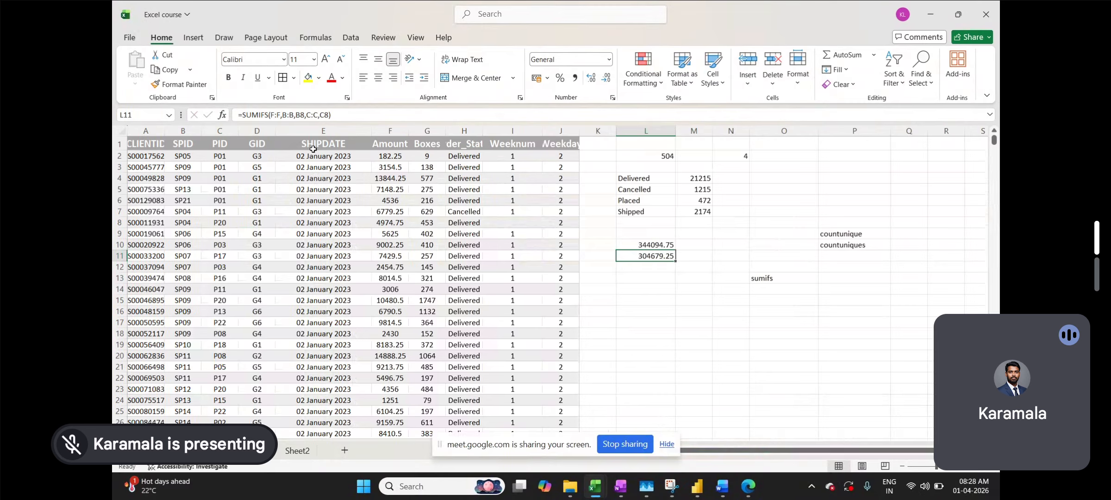
{"action": "left_click", "coordinate": [296, 450]}
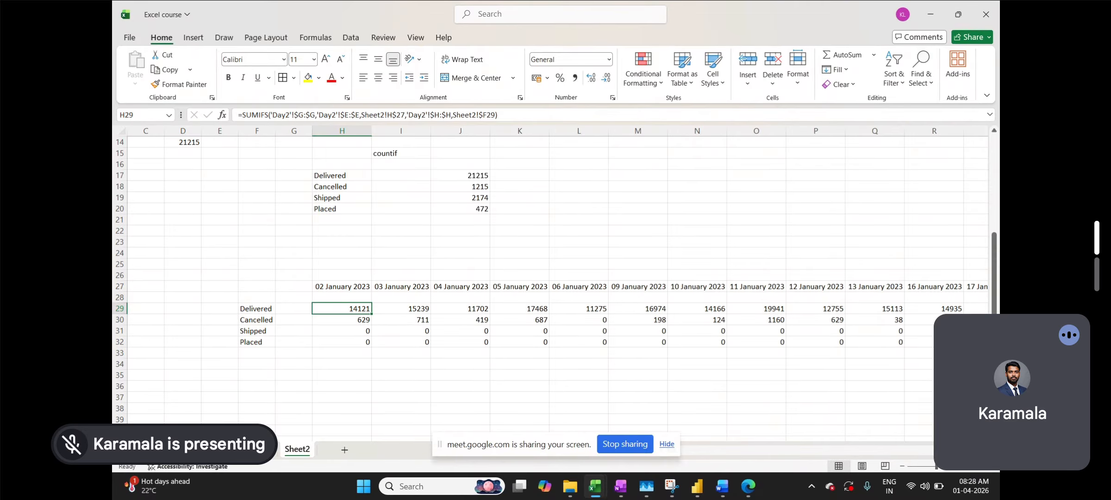
{"action": "left_click", "coordinate": [259, 449]}
{"action": "left_click_drag", "start_coordinate": [322, 401], "coordinate": [311, 453]}
{"action": "left_click", "coordinate": [310, 453]}
{"action": "left_click", "coordinate": [403, 253]}
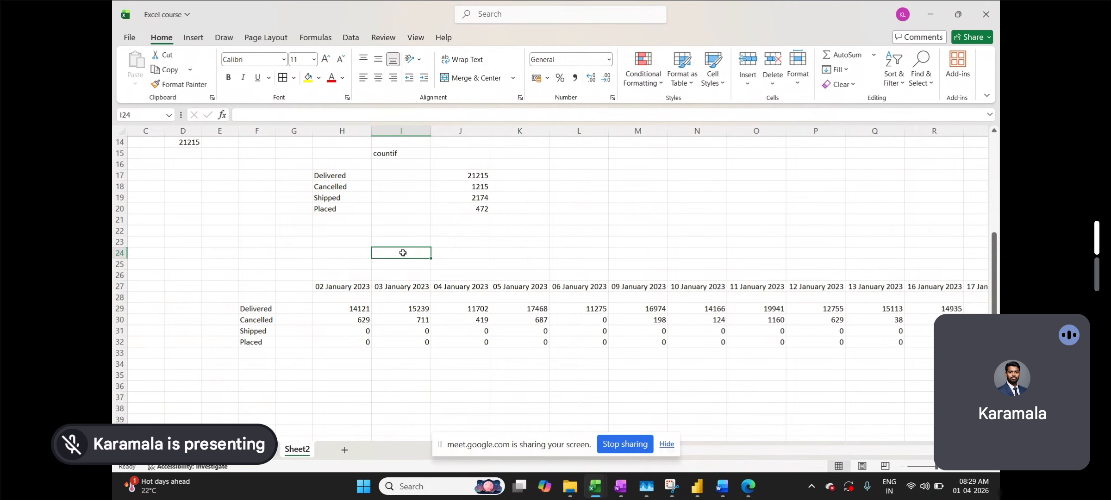
{"action": "left_click", "coordinate": [637, 165]}
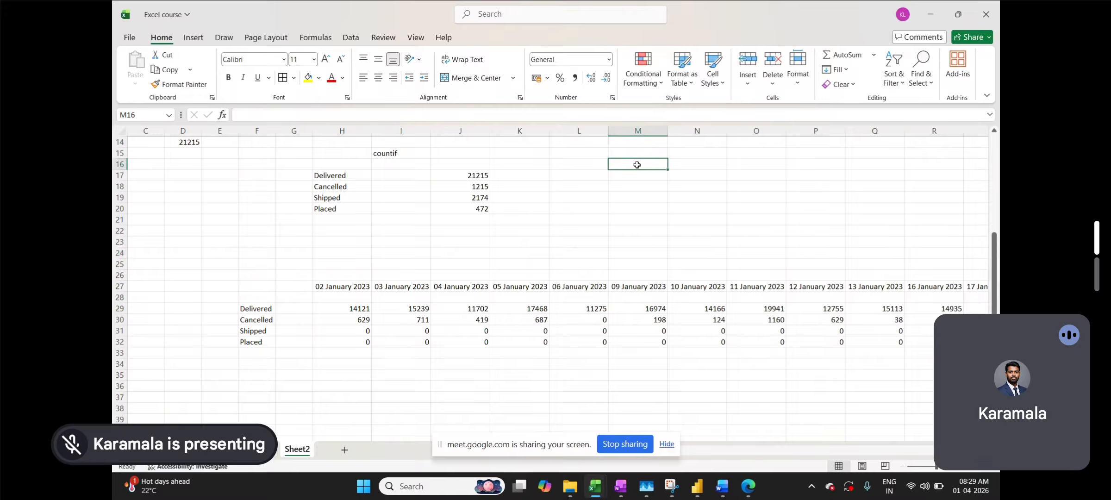
{"action": "type", "text": "sumif"}
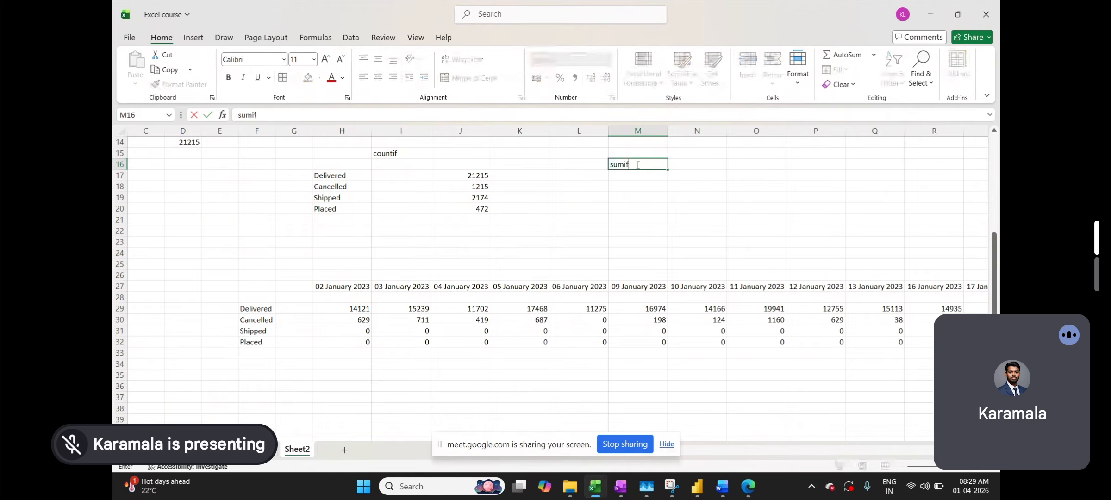
{"action": "key", "text": "BackSpace"}
{"action": "key", "text": "BackSpace"}
{"action": "key", "text": "BackSpace"}
{"action": "key", "text": "BackSpace"}
{"action": "type", "text": "=sun"}
{"action": "key", "text": "BackSpace"}
{"action": "type", "text": "mif"}
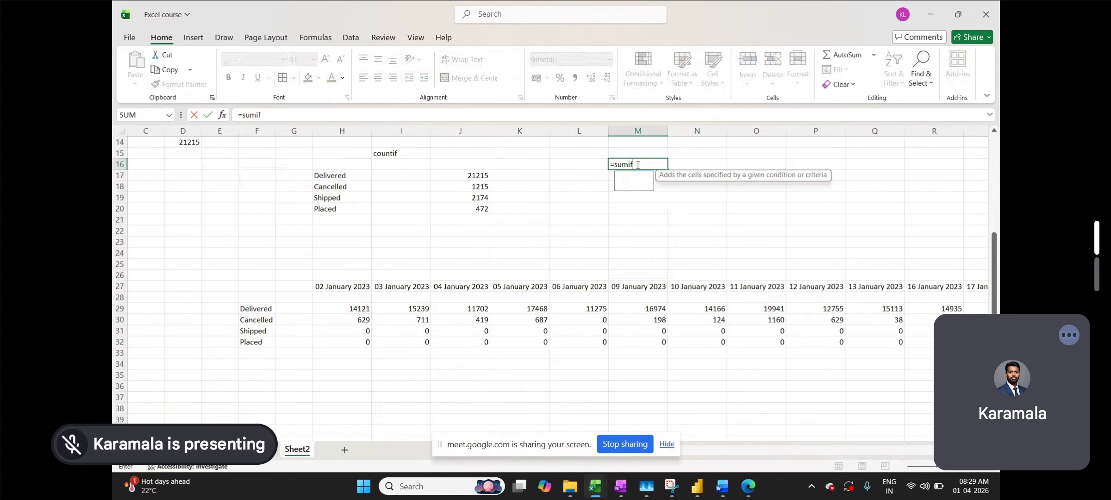
{"action": "key", "text": "Tab"}
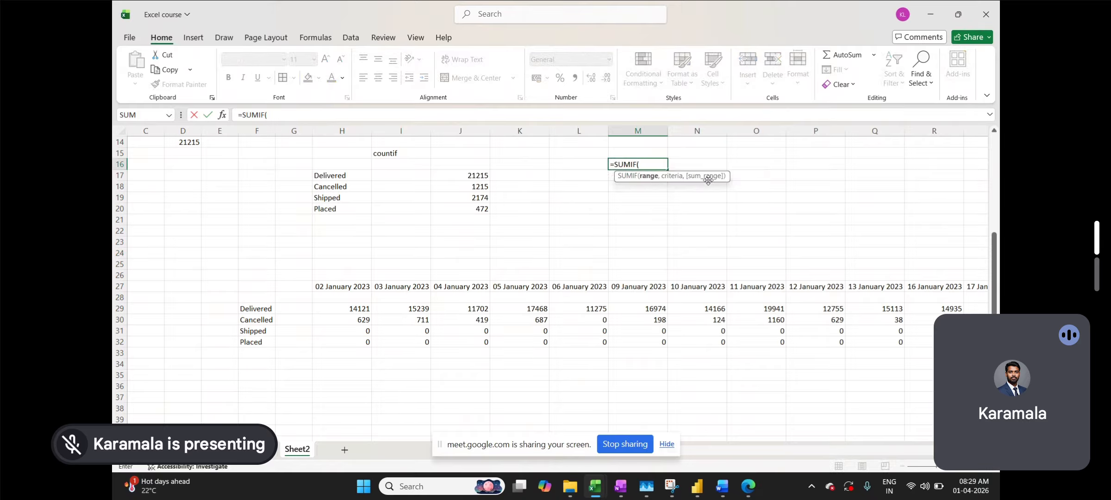
{"action": "key", "text": "BackSpace"}
{"action": "key", "text": "BackSpace"}
{"action": "key", "text": "BackSpace"}
{"action": "key", "text": "BackSpace"}
{"action": "type", "text": "mif"}
{"action": "key", "text": "BackSpace"}
{"action": "key", "text": "BackSpace"}
{"action": "key", "text": "BackSpace"}
{"action": "key", "text": "BackSpace"}
{"action": "type", "text": "umifs"}
{"action": "key", "text": "Tab"}
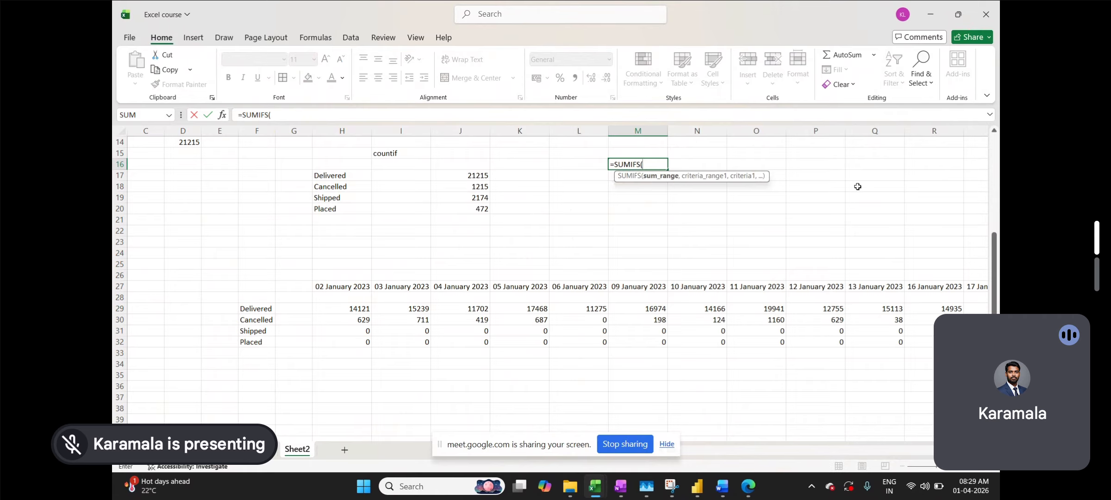
{"action": "key", "text": "BackSpace"}
{"action": "key", "text": "BackSpace"}
{"action": "key", "text": "BackSpace"}
{"action": "key", "text": "BackSpace"}
{"action": "key", "text": "BackSpace"}
{"action": "key", "text": "BackSpace"}
{"action": "key", "text": "BackSpace"}
{"action": "key", "text": "BackSpace"}
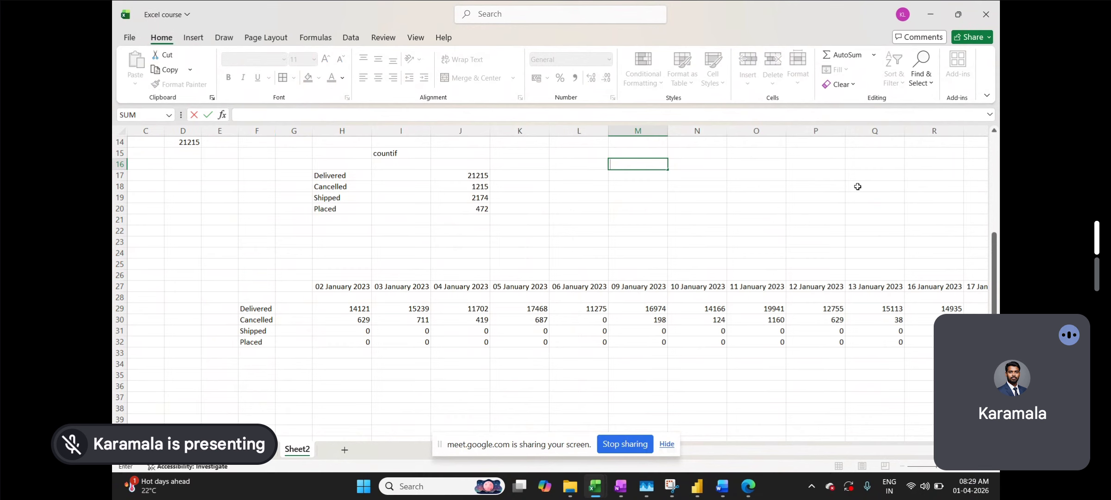
- Abandon the M16 edit, select empty cell I37, and bring the Google Meet window forward
{"action": "left_click", "coordinate": [727, 253]}
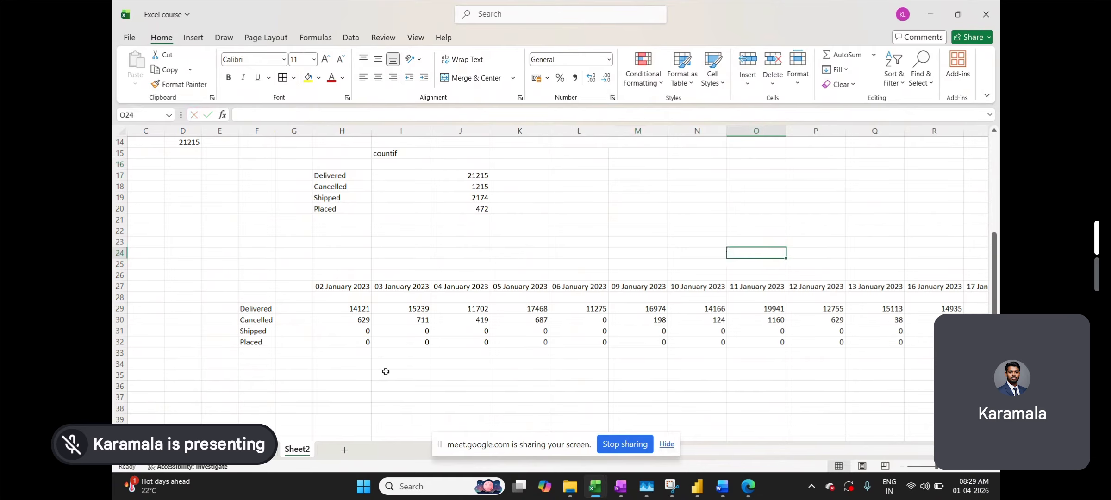
{"action": "left_click", "coordinate": [373, 394]}
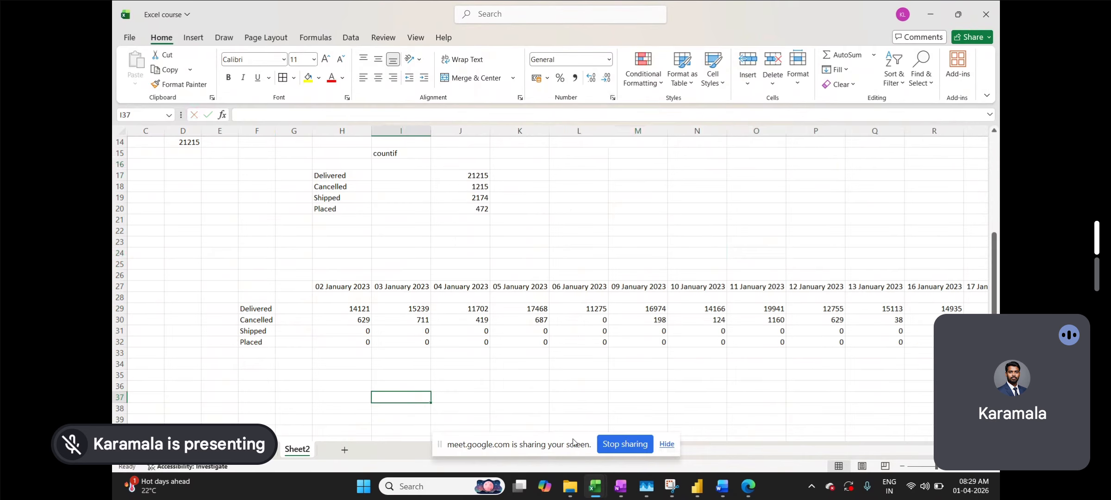
{"action": "mouse_move", "coordinate": [745, 493]}
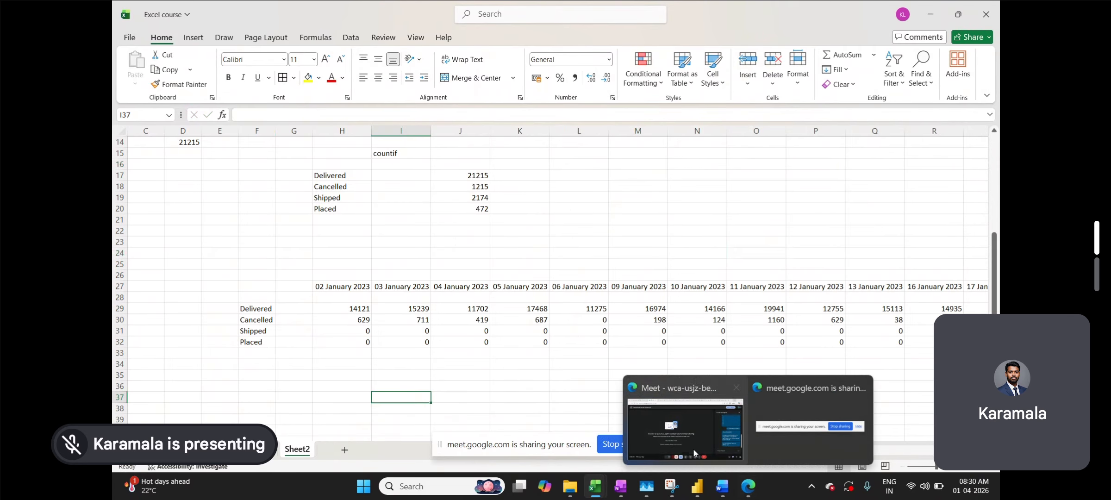
{"action": "left_click", "coordinate": [696, 448]}
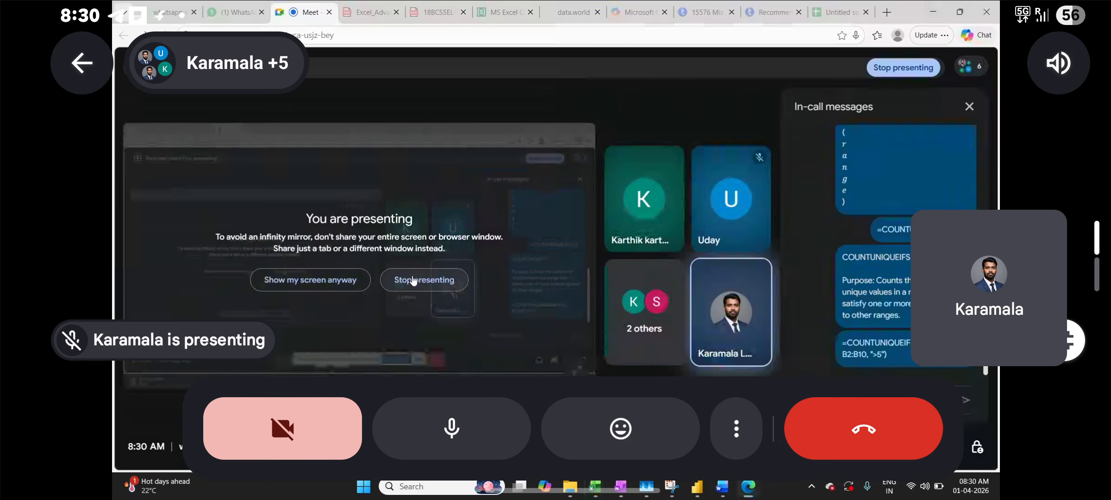